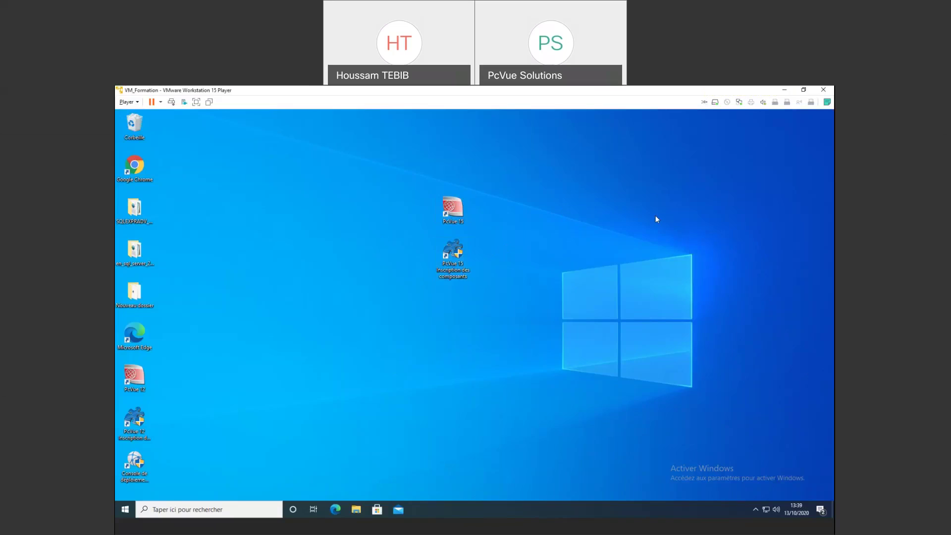
Launch PcVue 15 and start the QuickStart_fr project in demonstration mode.
{"action": "double_click", "coordinate": [449, 208]}
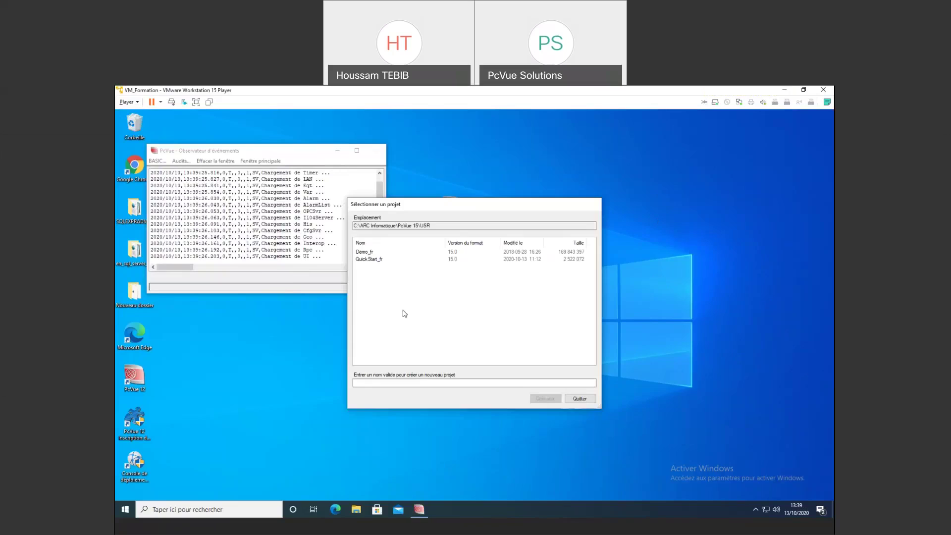
{"action": "left_click", "coordinate": [390, 259]}
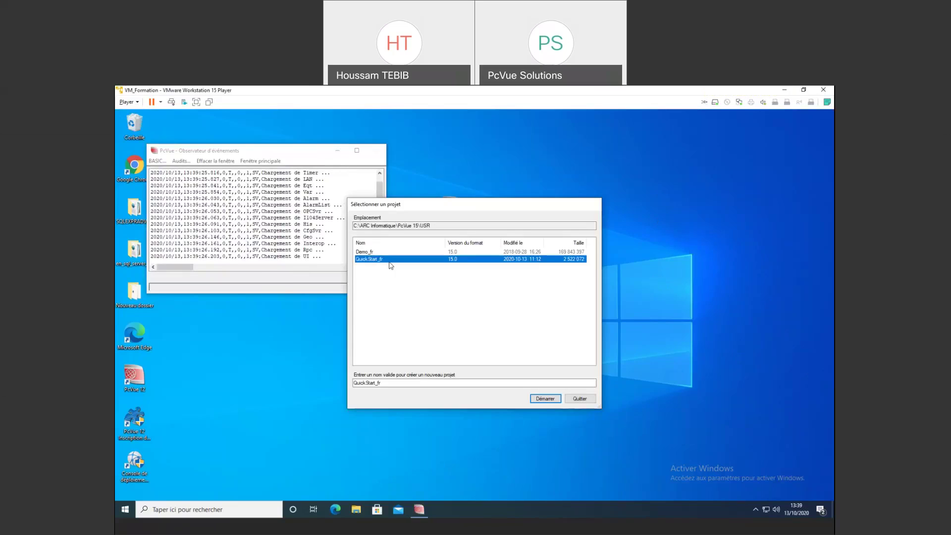
{"action": "left_click", "coordinate": [552, 400]}
{"action": "left_click_drag", "start_coordinate": [434, 252], "coordinate": [547, 251]}
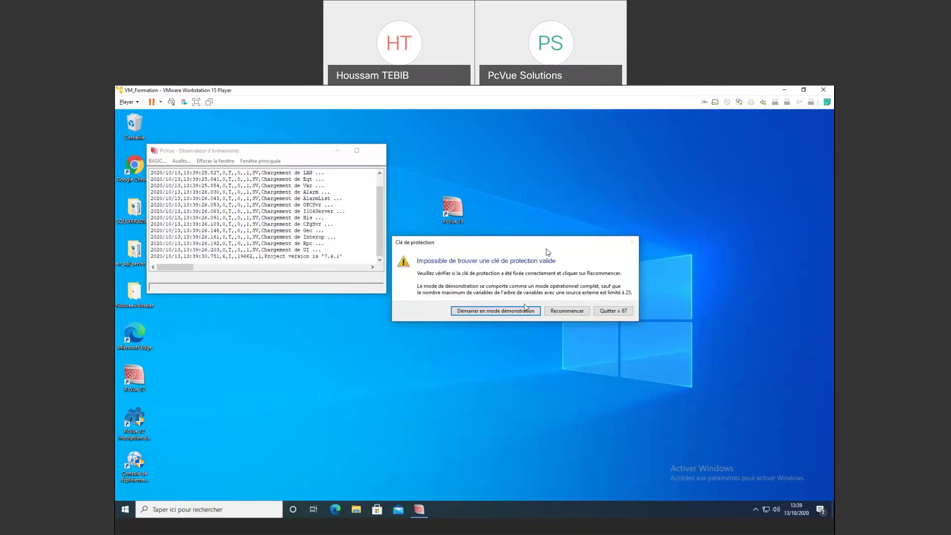
{"action": "left_click", "coordinate": [476, 311]}
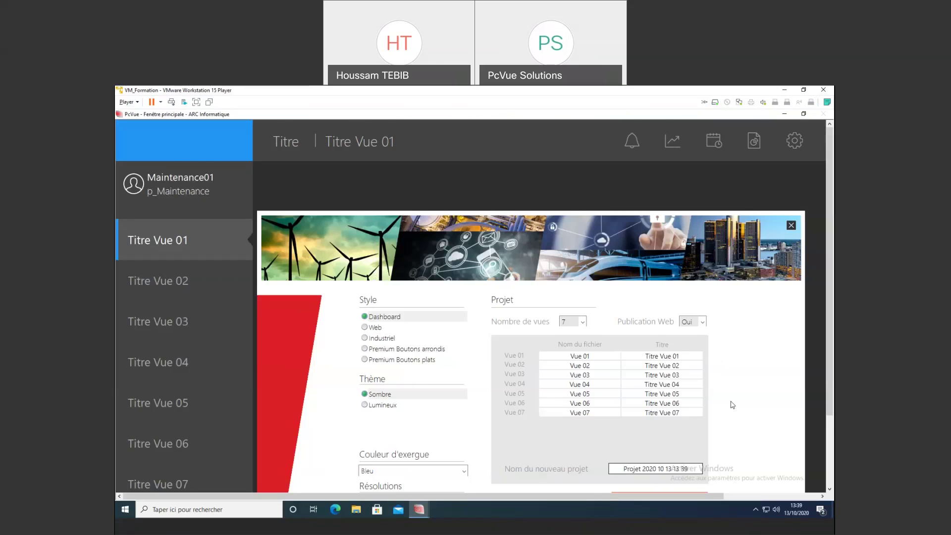
Set the number of views for the new project to 3.
{"action": "scroll", "coordinate": [733, 403], "scroll_direction": "down", "scroll_amount": 1}
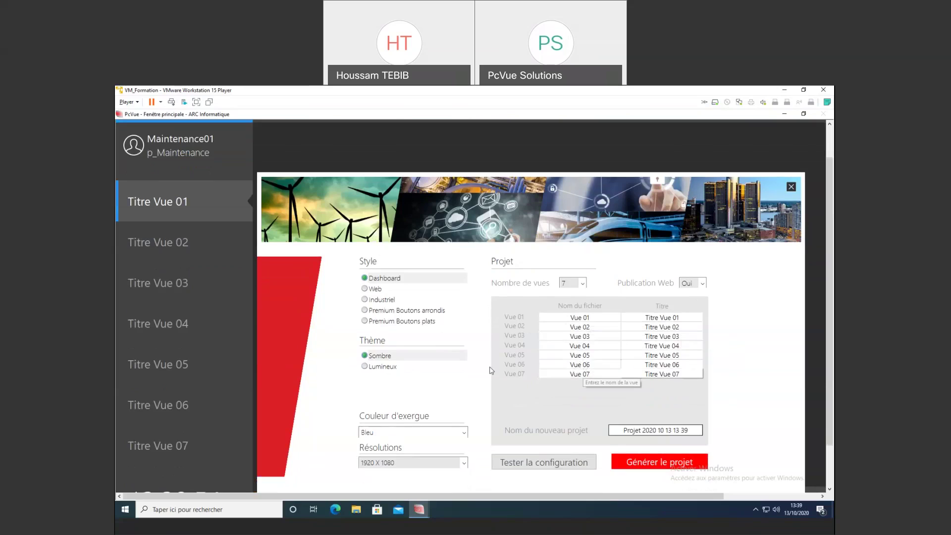
{"action": "left_click", "coordinate": [203, 325]}
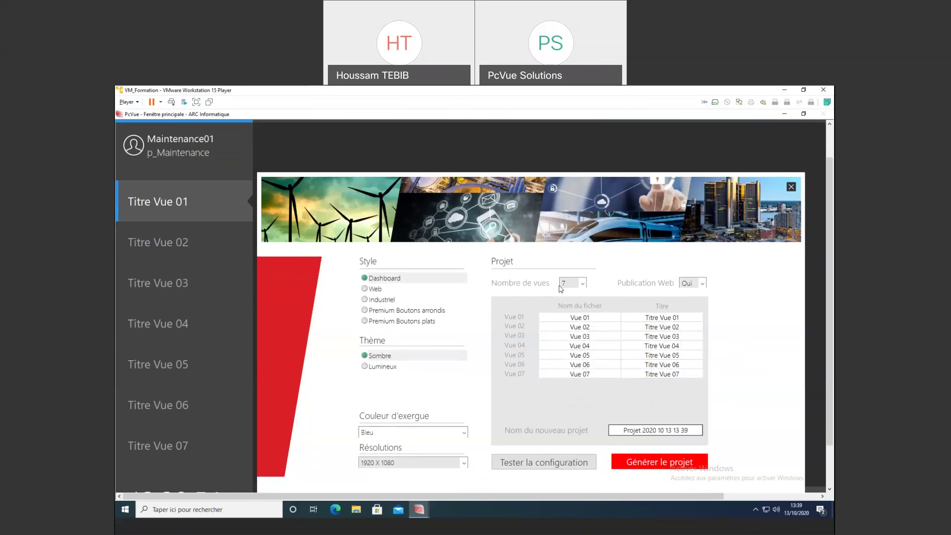
{"action": "left_click", "coordinate": [583, 283]}
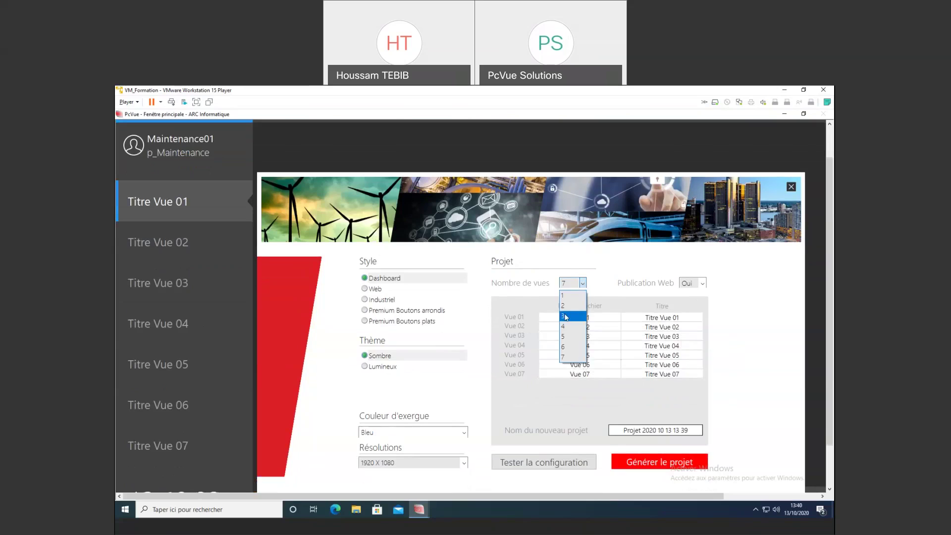
{"action": "left_click", "coordinate": [569, 317]}
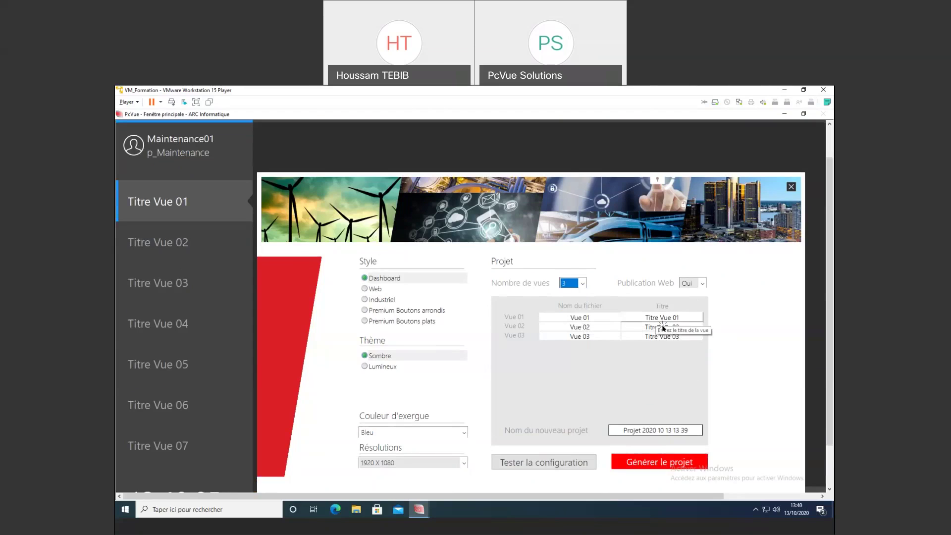
Title the three views Etage 1, Etage 2 and Etage 3.
{"action": "left_click", "coordinate": [687, 321]}
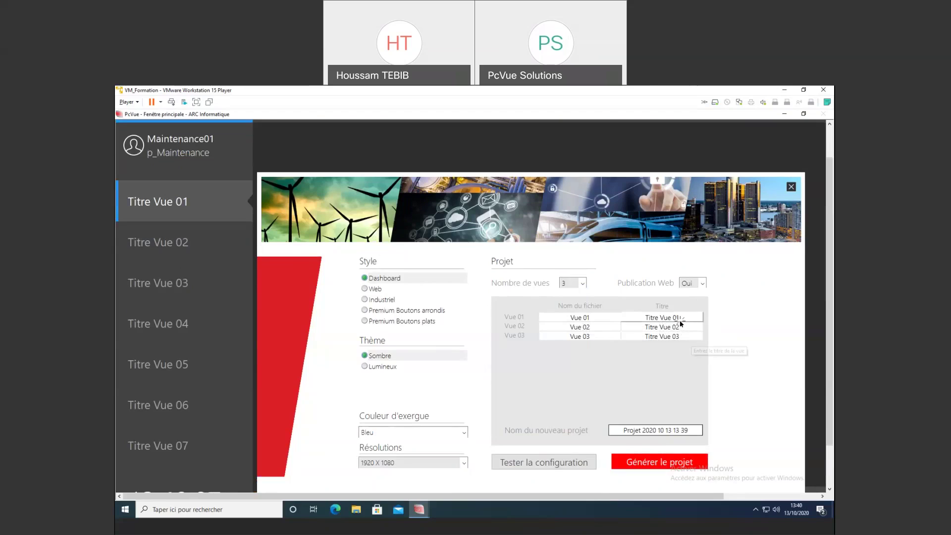
{"action": "type", "text": "Etage"}
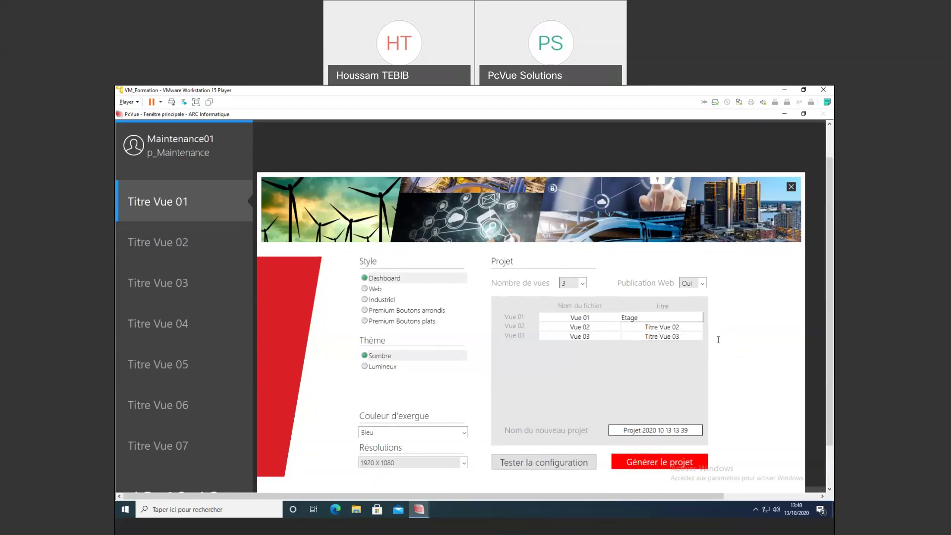
{"action": "type", "text": " 1"}
{"action": "left_click", "coordinate": [700, 327]}
{"action": "type", "text": "Bonjour Monsieur,"}
{"action": "key", "text": "ctrl+a"}
{"action": "key", "text": "BackSpace"}
{"action": "type", "text": "Etage 2"}
{"action": "key", "text": "Return"}
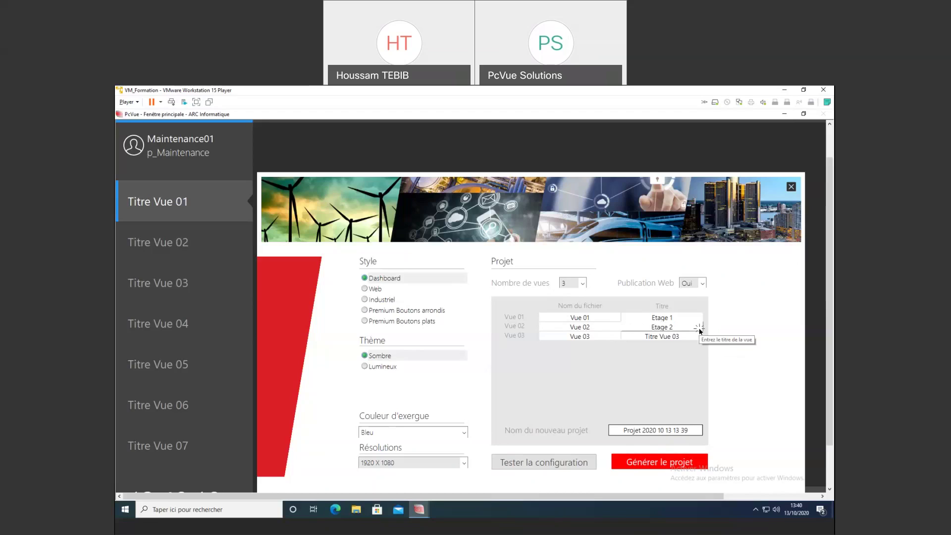
{"action": "left_click", "coordinate": [691, 336]}
{"action": "type", "text": "Etage 3"}
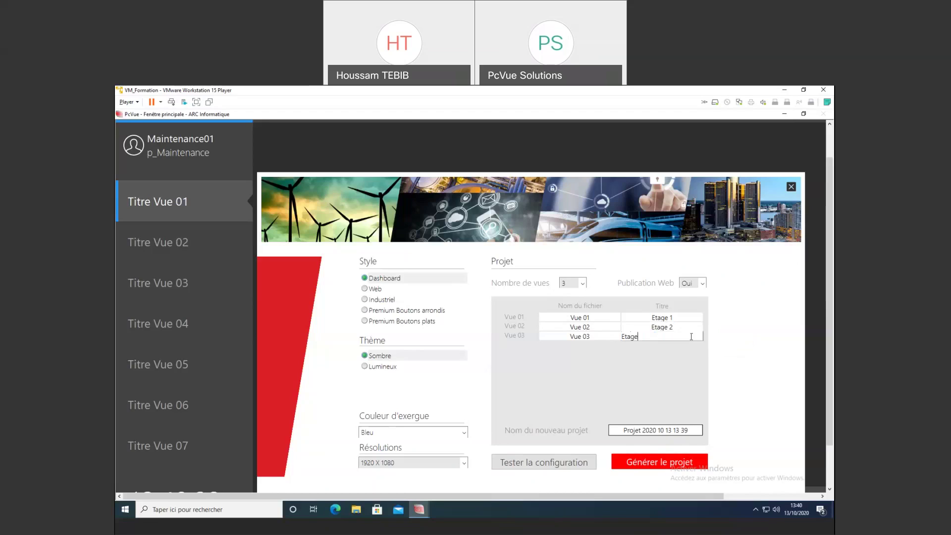
{"action": "key", "text": "Return"}
Choose the Industriel style and the Lumineux theme for the project.
{"action": "left_click", "coordinate": [379, 289]}
{"action": "left_click", "coordinate": [381, 299]}
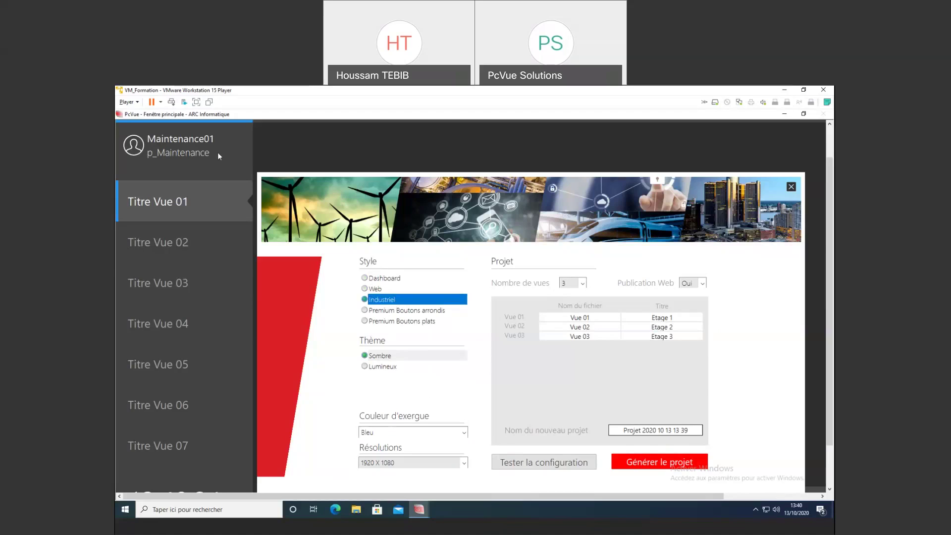
{"action": "left_click", "coordinate": [386, 367]}
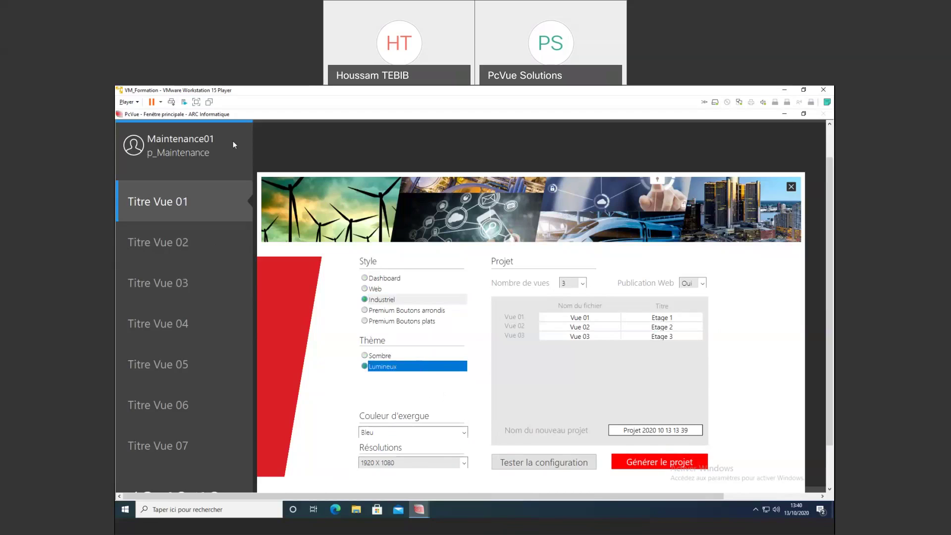
Set the highlight colour to Rouge and choose the 1920 X 1080 resolution.
{"action": "scroll", "coordinate": [233, 142], "scroll_direction": "up", "scroll_amount": 1}
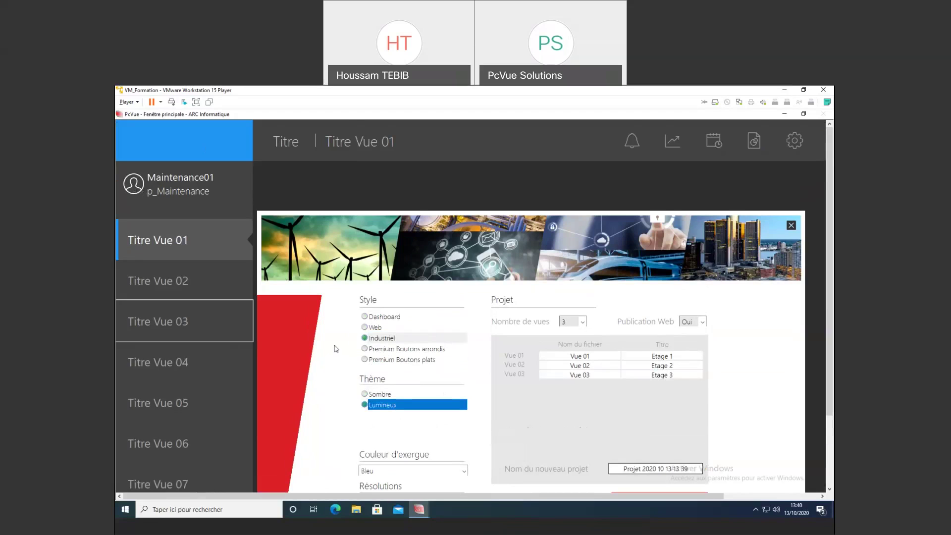
{"action": "scroll", "coordinate": [334, 347], "scroll_direction": "down", "scroll_amount": 2}
{"action": "left_click", "coordinate": [431, 406]}
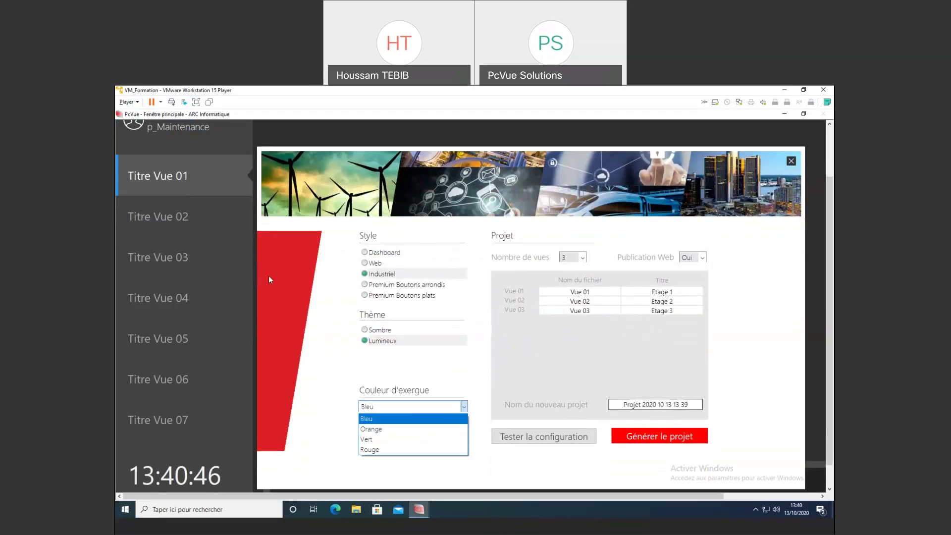
{"action": "left_click", "coordinate": [447, 449]}
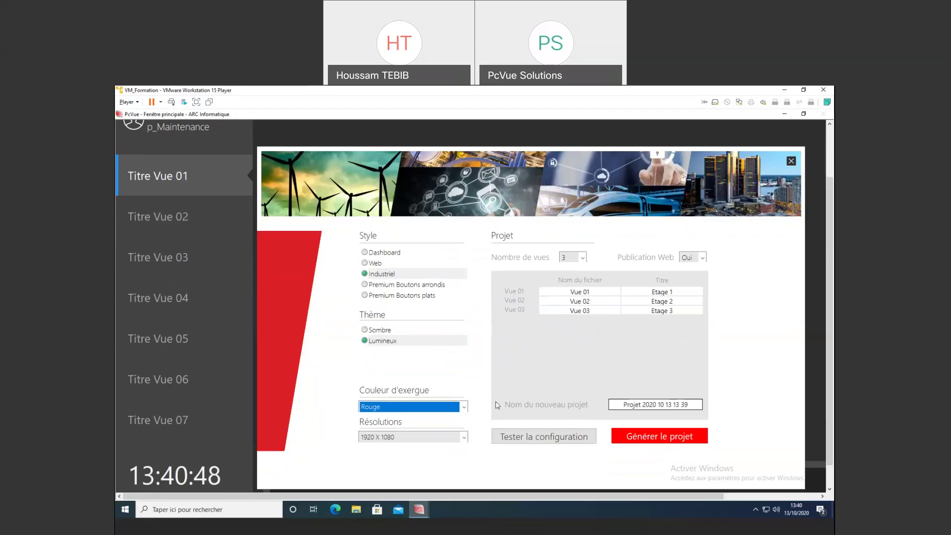
{"action": "left_click", "coordinate": [464, 437]}
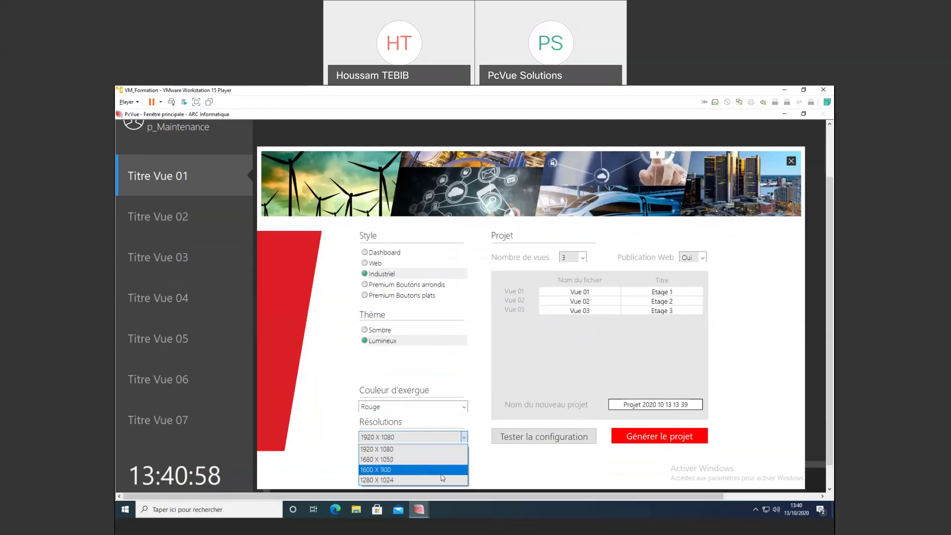
{"action": "left_click", "coordinate": [438, 449]}
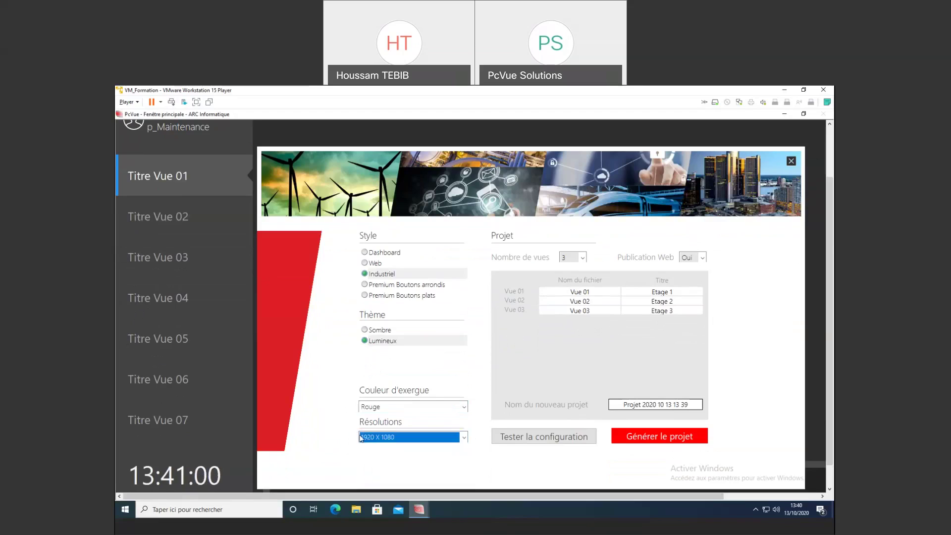
Test the configuration and preview the Etage 1, Etage 2 and Etage 3 views.
{"action": "scroll", "coordinate": [500, 406], "scroll_direction": "up", "scroll_amount": 1}
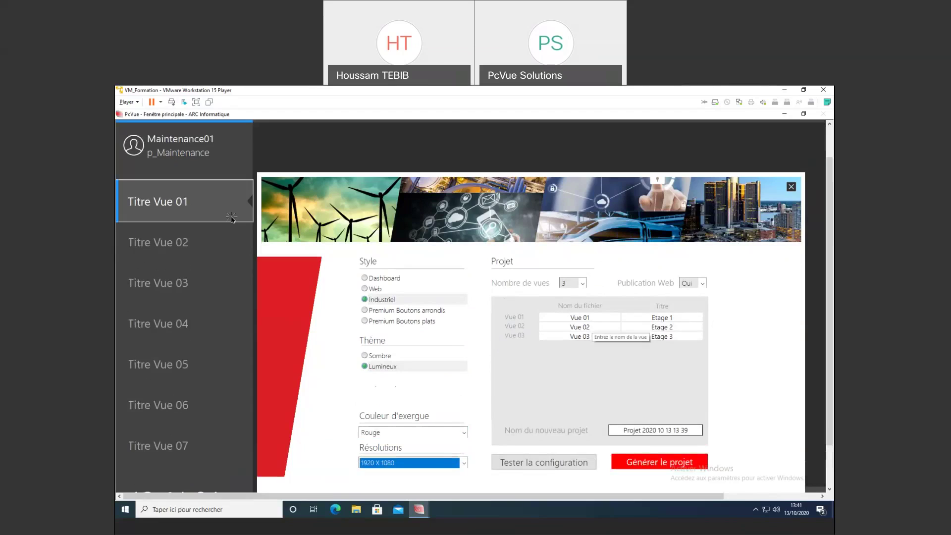
{"action": "left_click", "coordinate": [579, 466]}
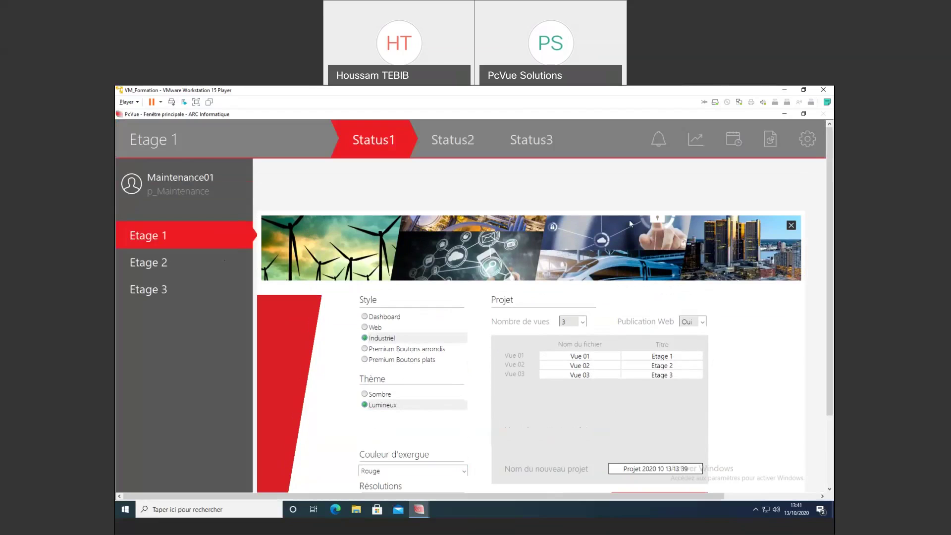
{"action": "left_click", "coordinate": [160, 243]}
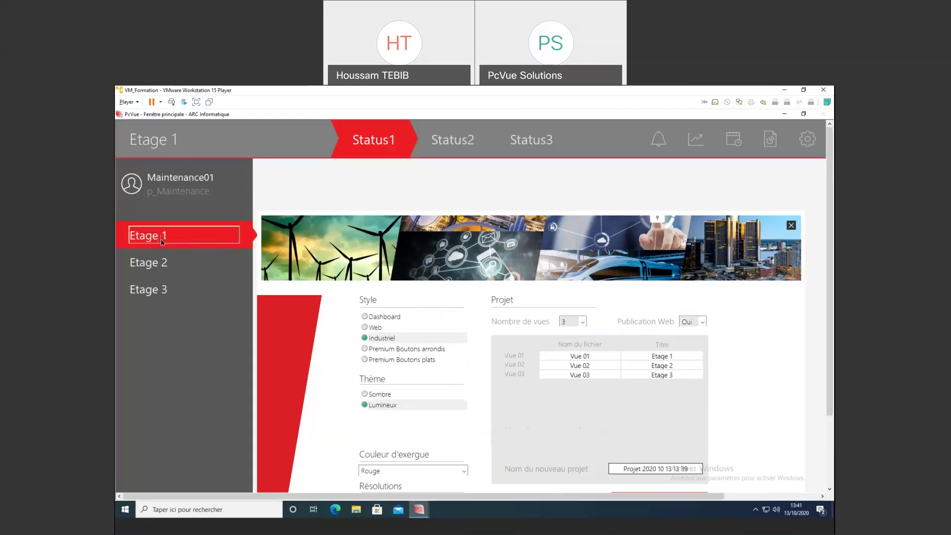
{"action": "key", "text": "Tab"}
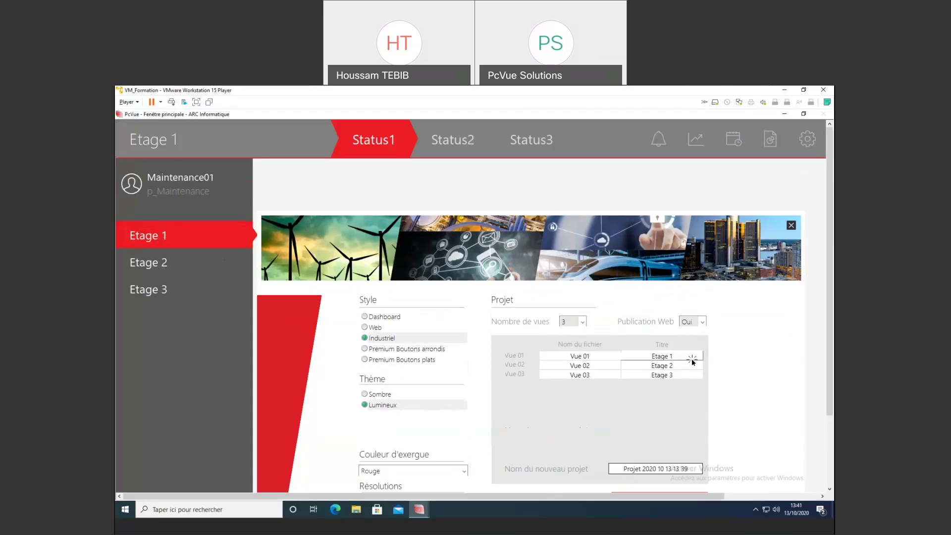
{"action": "left_click", "coordinate": [164, 262]}
{"action": "left_click", "coordinate": [201, 288]}
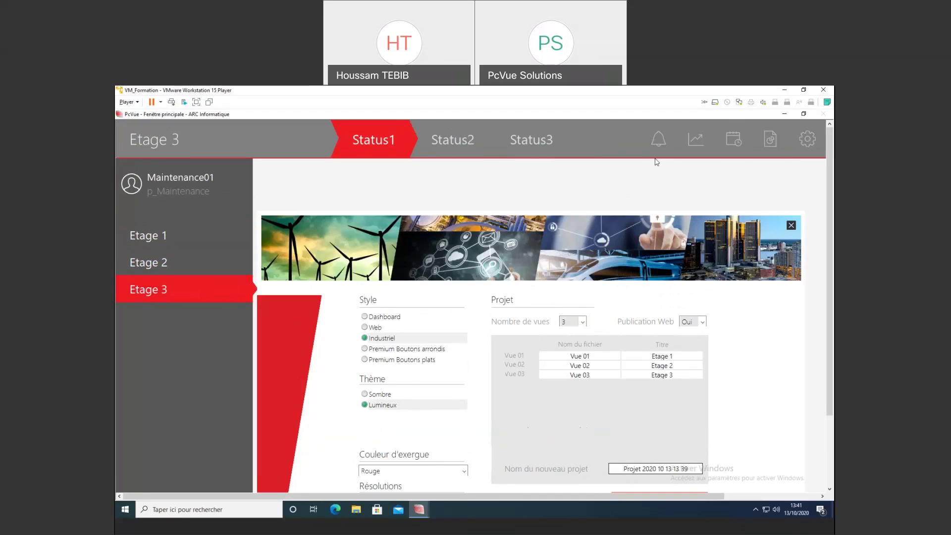
Preview the alarms, trends and history pages of the tested configuration, then return to the alarms page.
{"action": "left_click", "coordinate": [658, 142]}
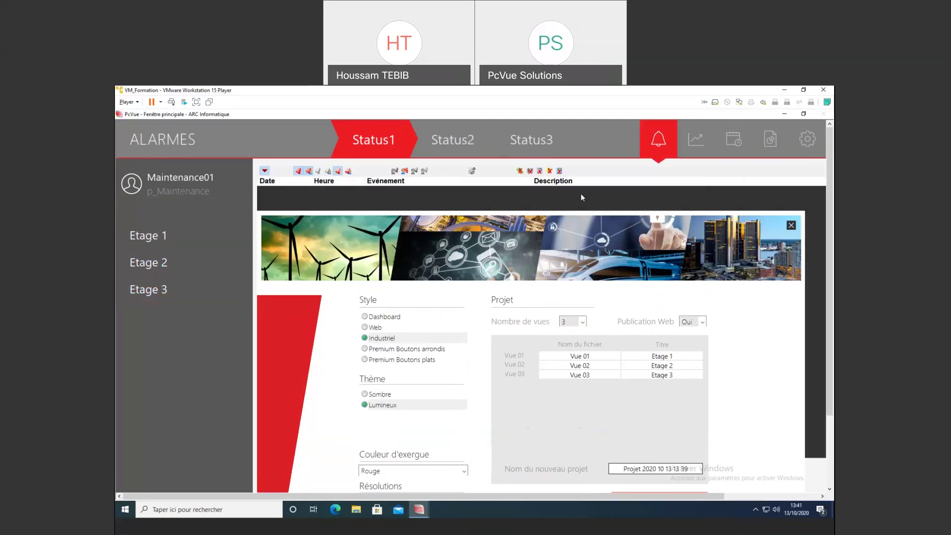
{"action": "left_click", "coordinate": [696, 140]}
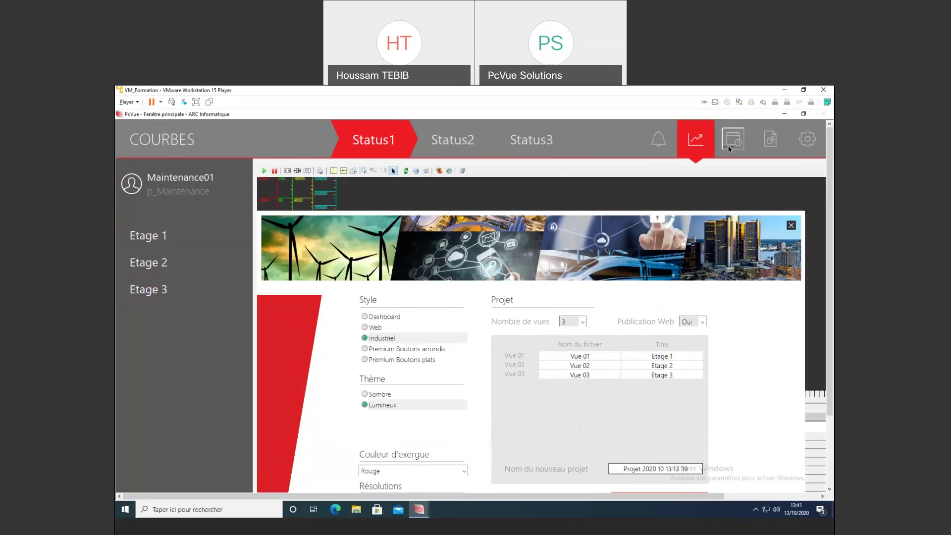
{"action": "left_click", "coordinate": [735, 140]}
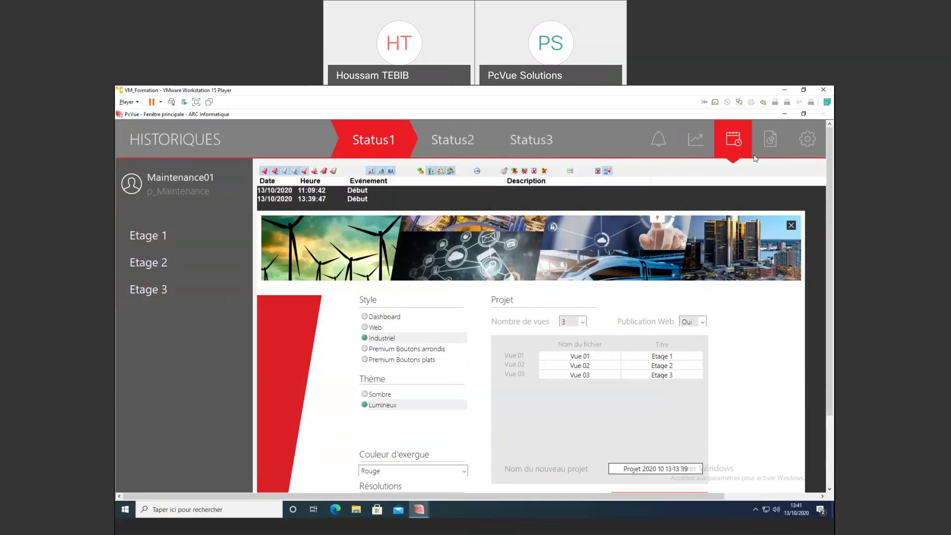
{"action": "left_click", "coordinate": [659, 139]}
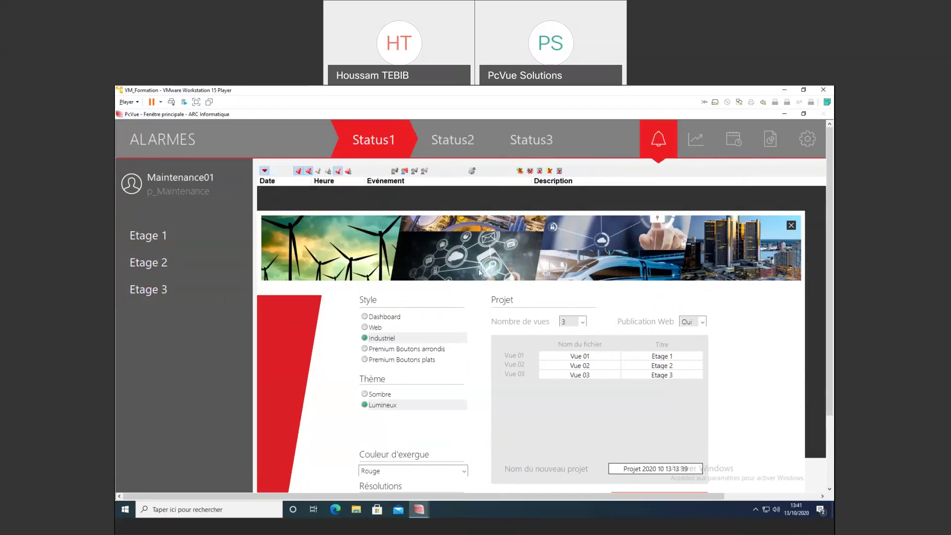
Name the new project Formation.
{"action": "scroll", "coordinate": [664, 368], "scroll_direction": "down", "scroll_amount": 1}
{"action": "scroll", "coordinate": [664, 369], "scroll_direction": "down", "scroll_amount": 1}
{"action": "left_click", "coordinate": [669, 417]}
{"action": "key", "text": "ctrl+a"}
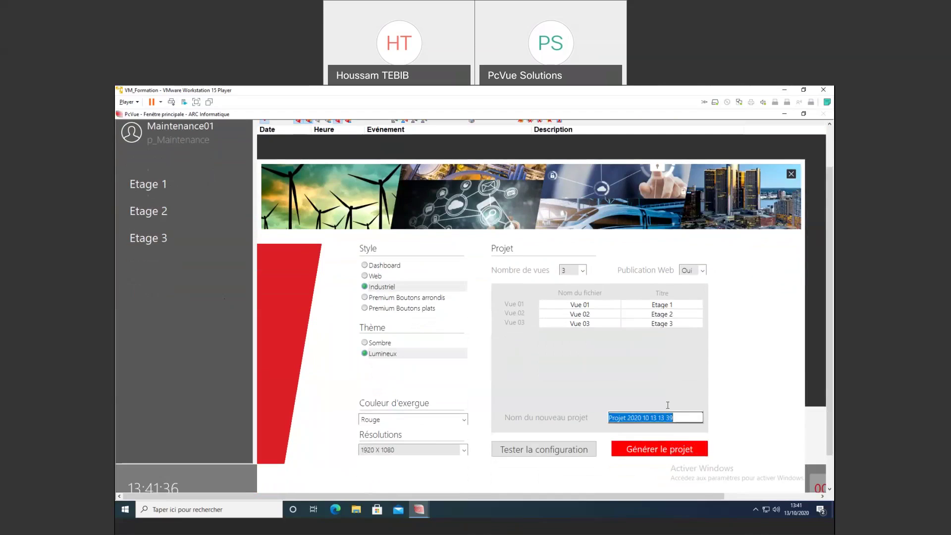
{"action": "type", "text": "Fo"}
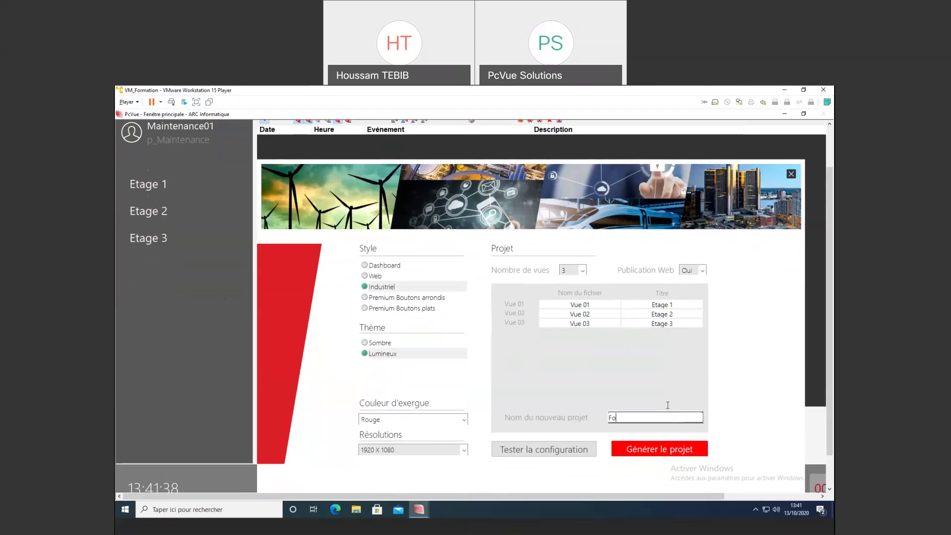
{"action": "type", "text": "rmation"}
{"action": "key", "text": "Return"}
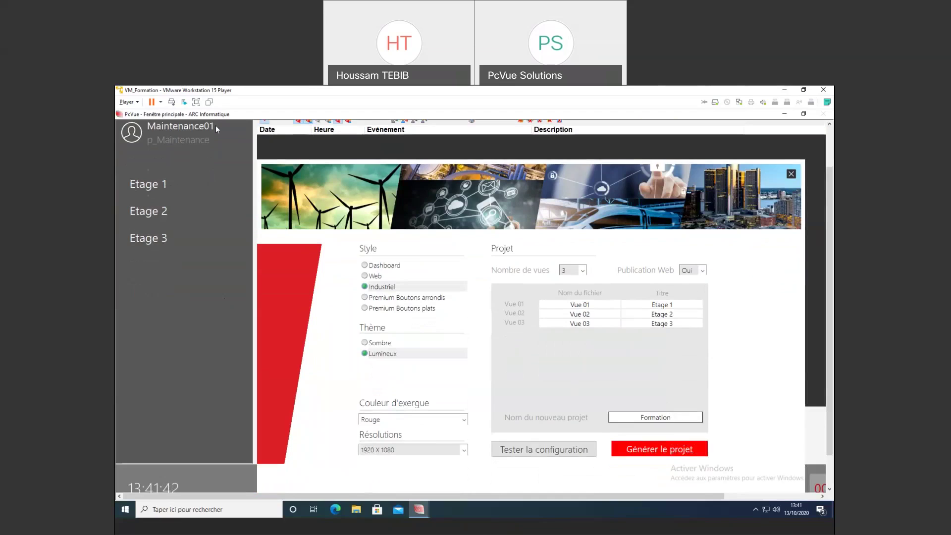
Generate the Formation project with the chosen configuration and agree to quit PcVue so it can be started.
{"action": "scroll", "coordinate": [335, 363], "scroll_direction": "up", "scroll_amount": 1}
{"action": "scroll", "coordinate": [335, 363], "scroll_direction": "down", "scroll_amount": 1}
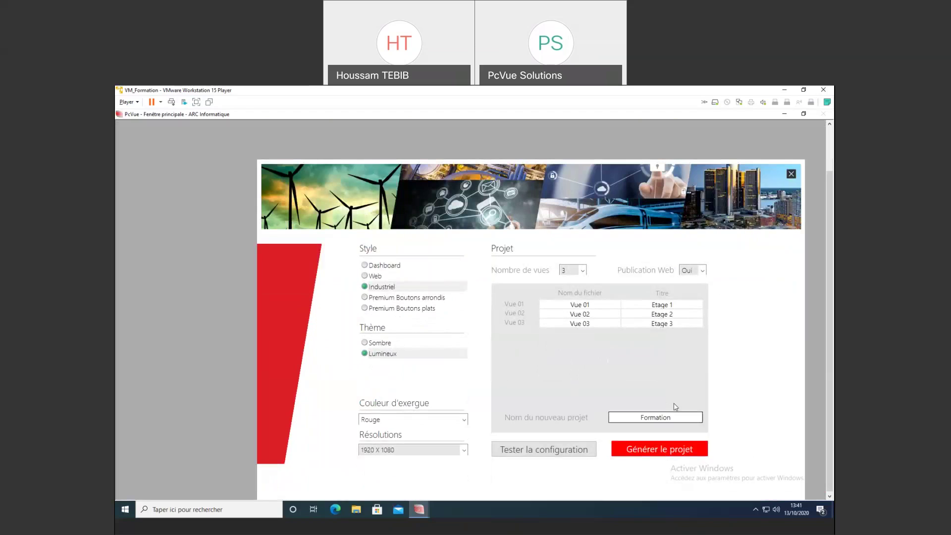
{"action": "left_click", "coordinate": [650, 457]}
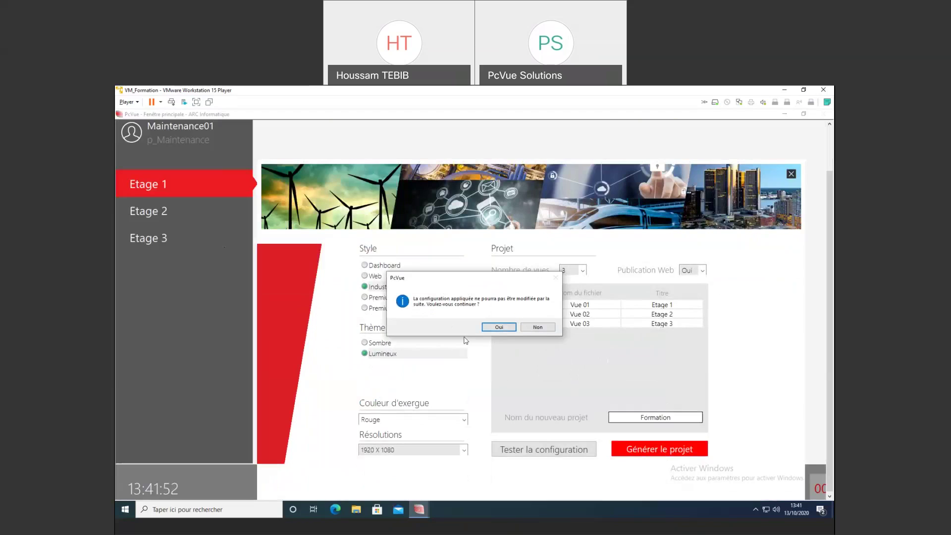
{"action": "left_click", "coordinate": [492, 330]}
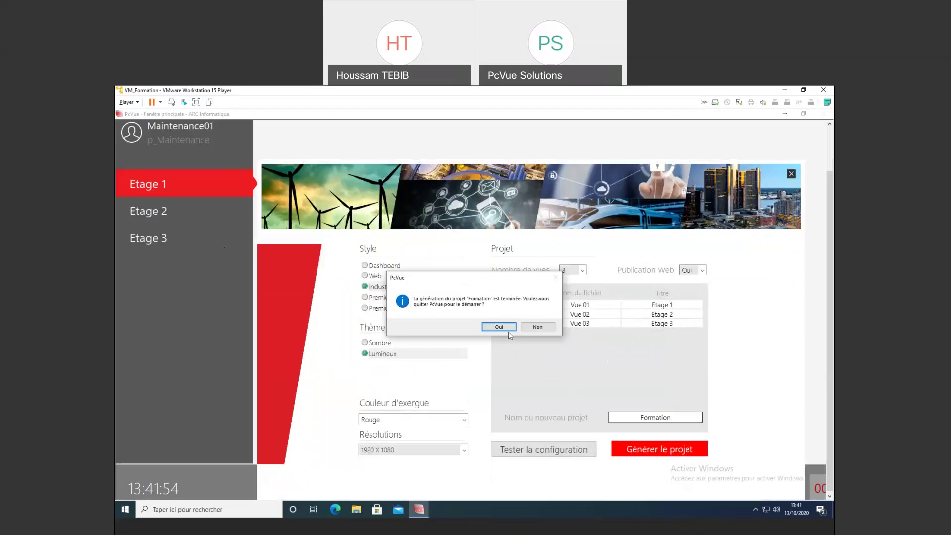
{"action": "left_click", "coordinate": [513, 329]}
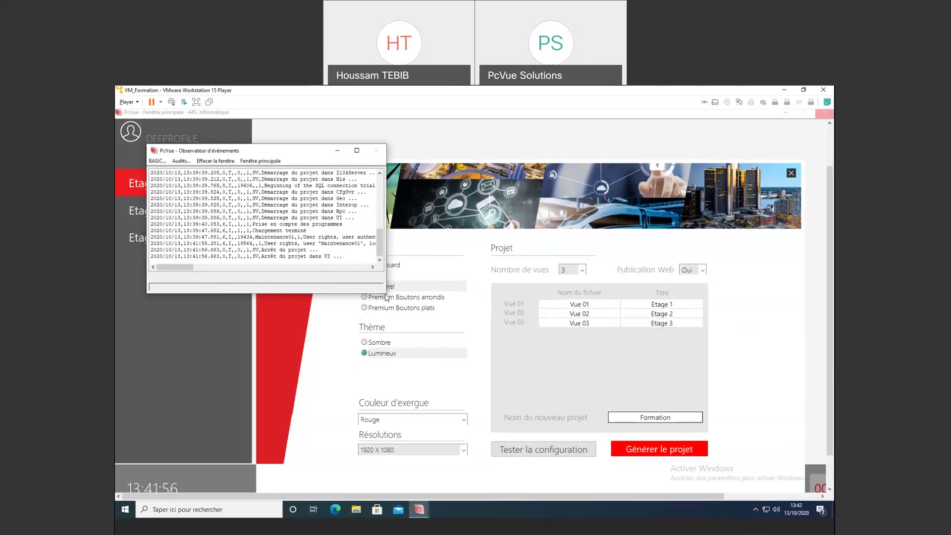
Restart PcVue 15 and start the generated Formation project in demonstration mode.
{"action": "left_click_drag", "start_coordinate": [387, 295], "coordinate": [519, 375]}
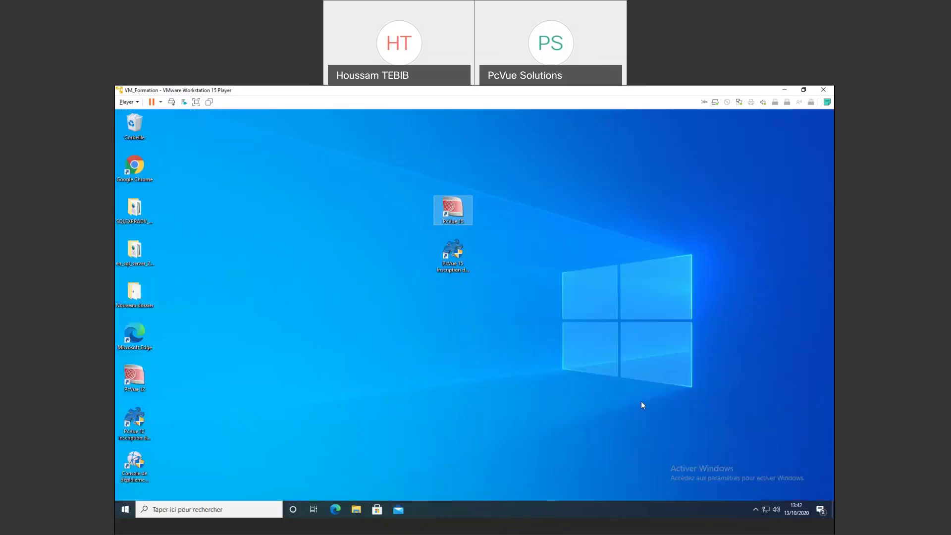
{"action": "double_click", "coordinate": [452, 209]}
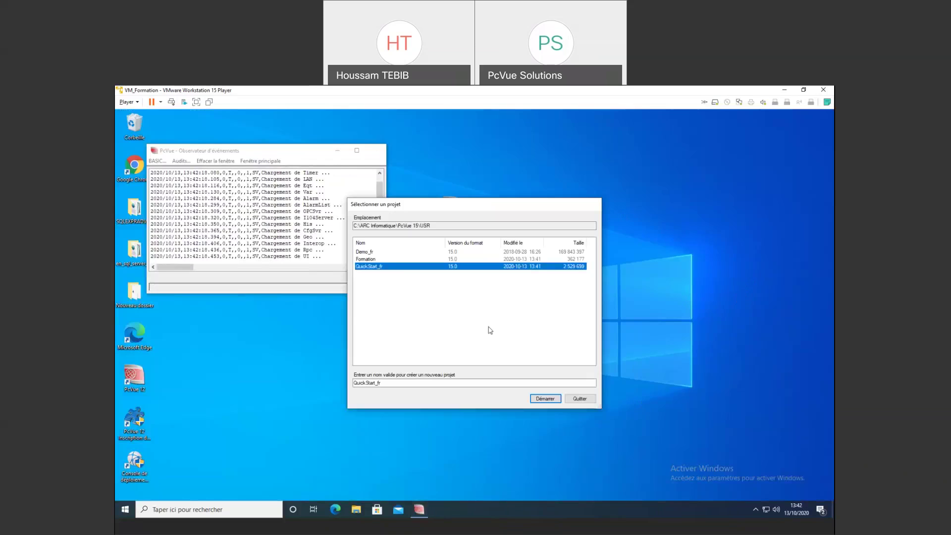
{"action": "left_click", "coordinate": [547, 399]}
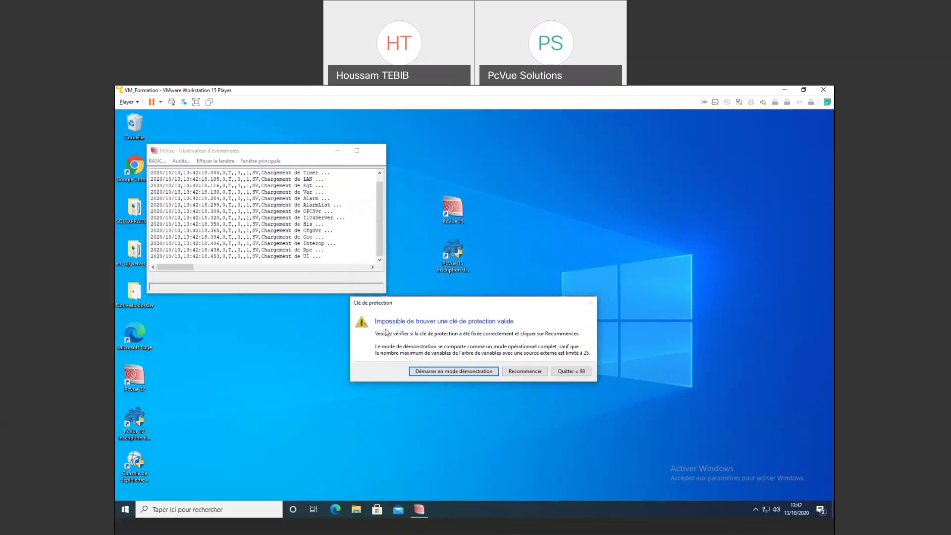
{"action": "left_click", "coordinate": [449, 373]}
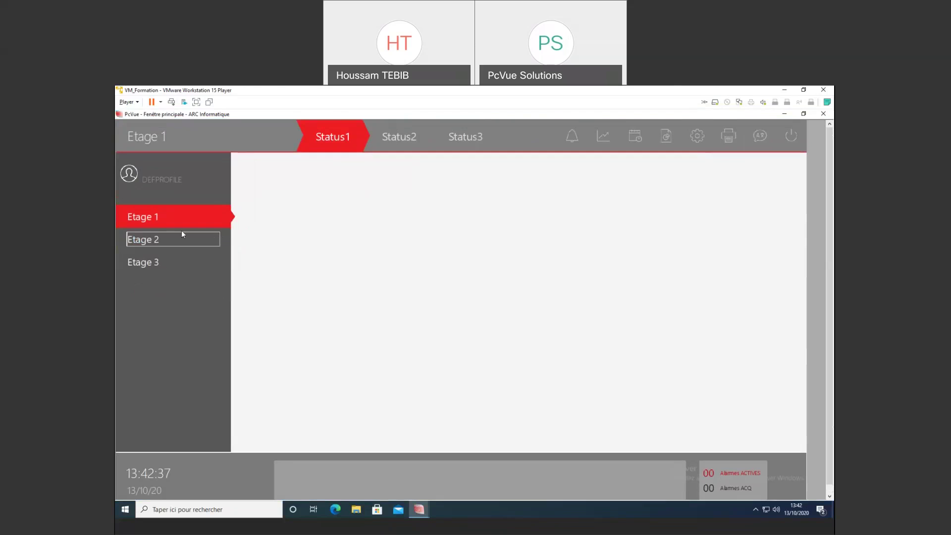
Browse the Etage 2 and Etage 3 views and the alarms, trends, history and dashboard pages of the running project.
{"action": "left_click", "coordinate": [158, 240]}
{"action": "left_click", "coordinate": [176, 293]}
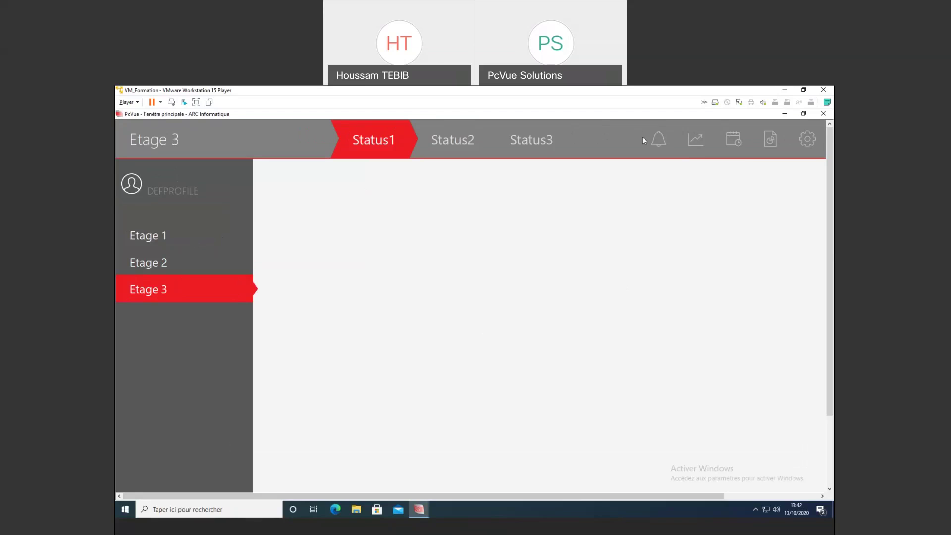
{"action": "left_click", "coordinate": [659, 140]}
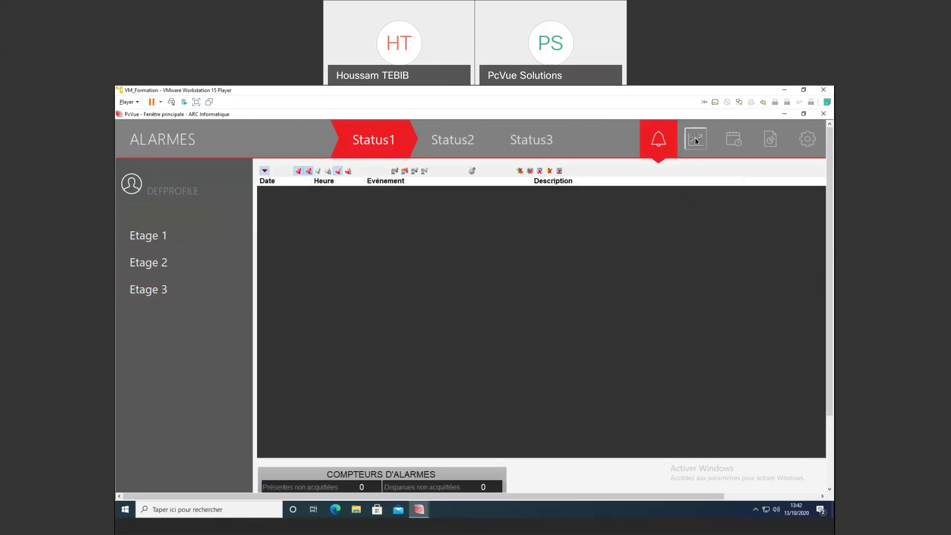
{"action": "scroll", "coordinate": [819, 311], "scroll_direction": "down", "scroll_amount": 3}
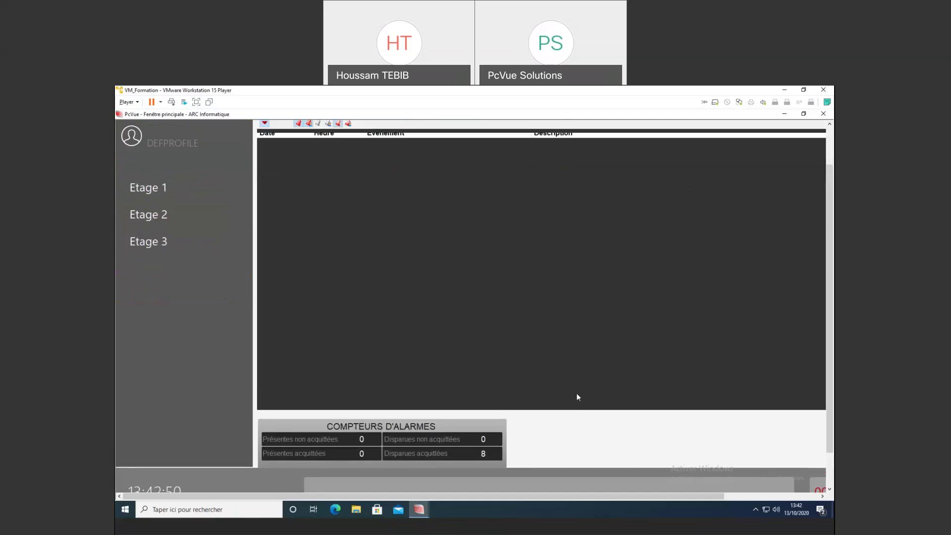
{"action": "scroll", "coordinate": [828, 305], "scroll_direction": "up", "scroll_amount": 3}
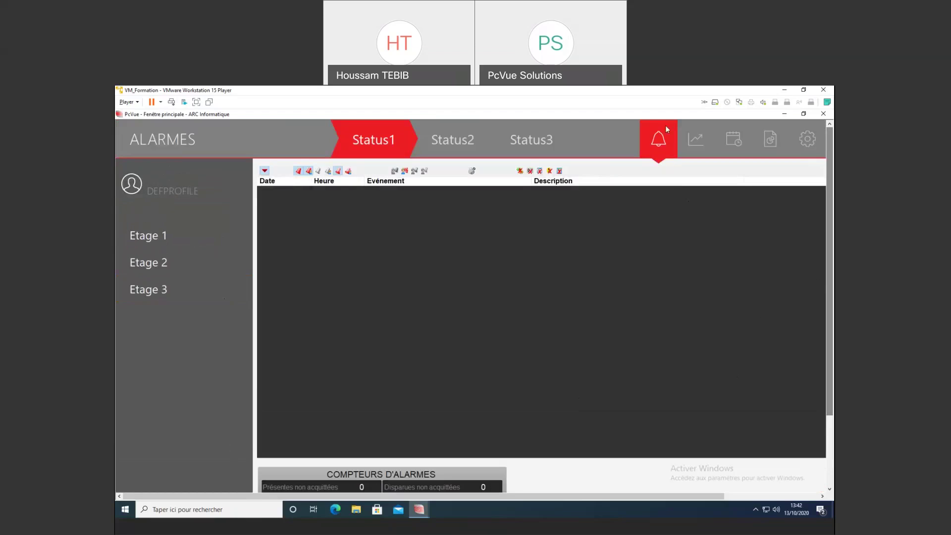
{"action": "left_click", "coordinate": [696, 140]}
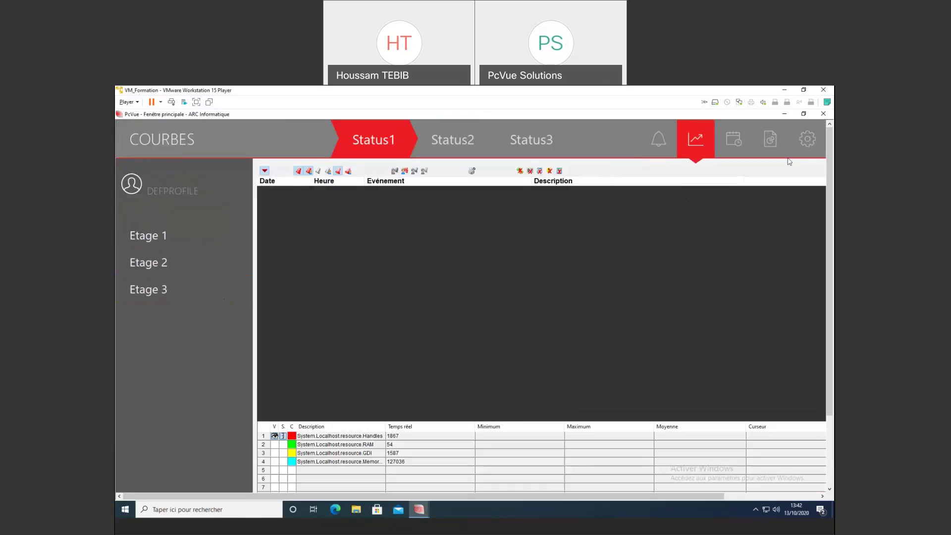
{"action": "left_click", "coordinate": [734, 143]}
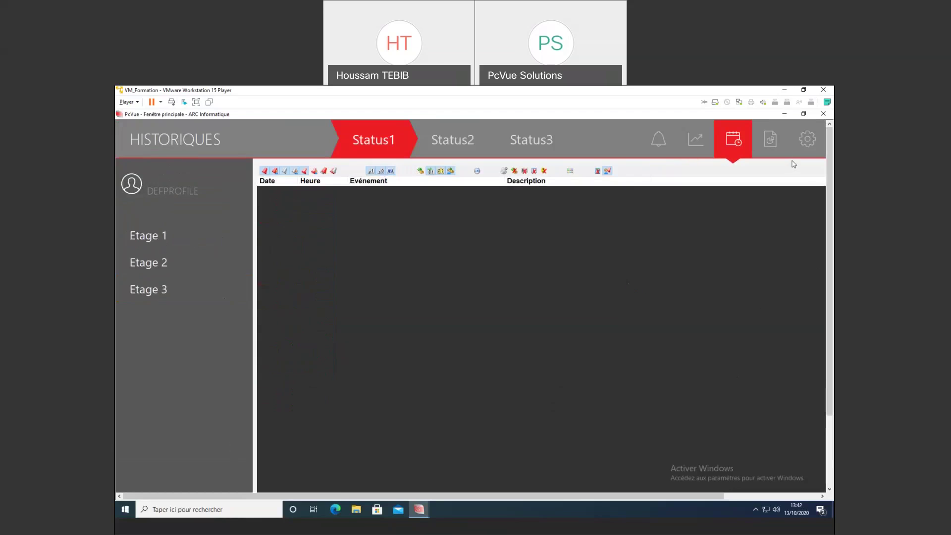
{"action": "left_click", "coordinate": [771, 139]}
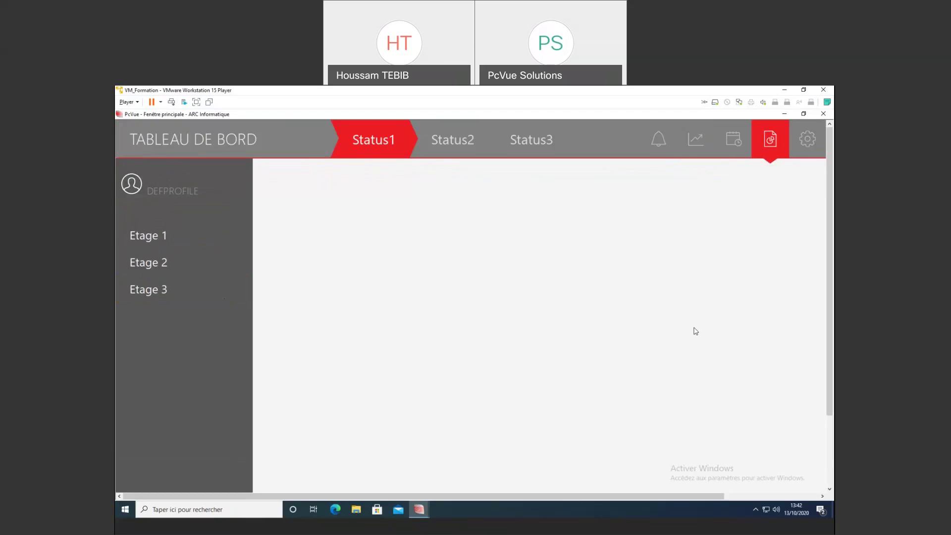
Show the development menus, expand the user account profiles in the Application Explorer, and minimize it.
{"action": "key", "text": "ctrl+m"}
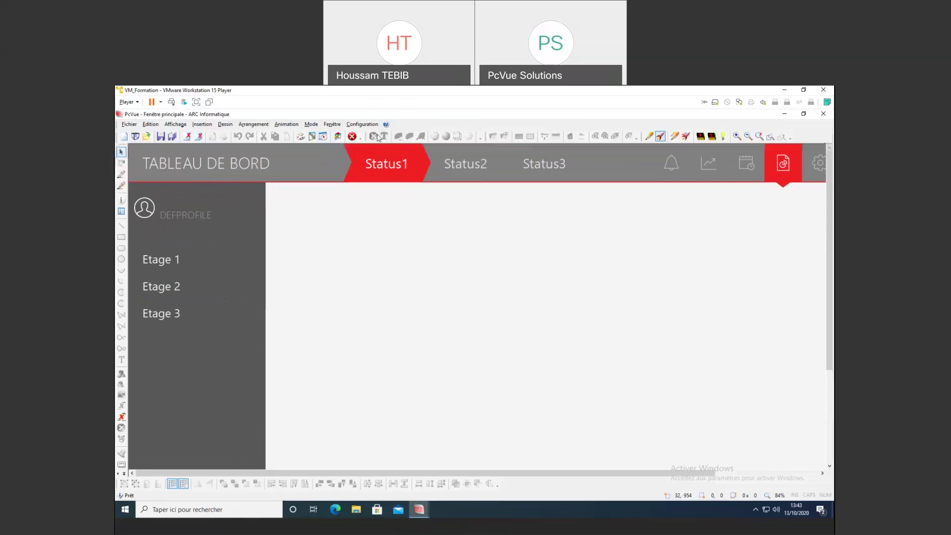
{"action": "left_click", "coordinate": [363, 124]}
{"action": "left_click", "coordinate": [381, 137]}
{"action": "left_click", "coordinate": [230, 198]}
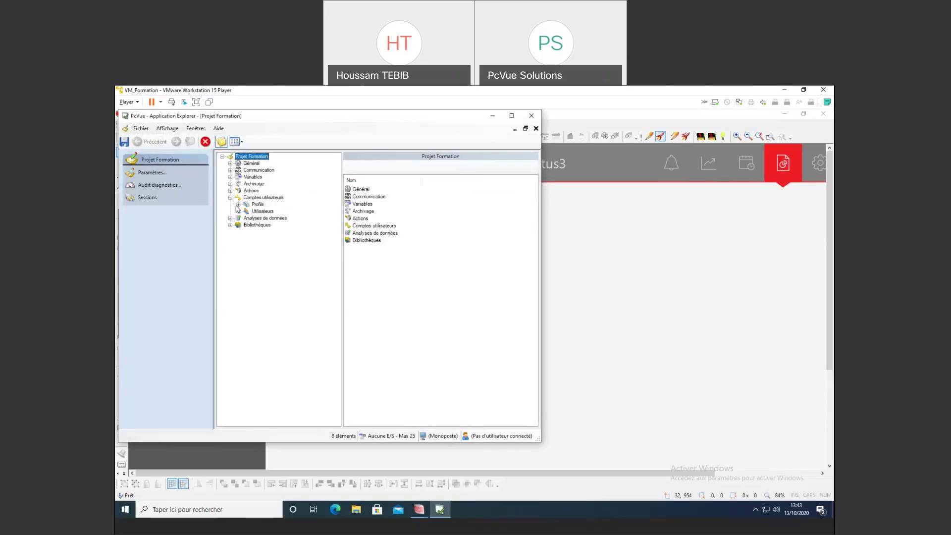
{"action": "left_click", "coordinate": [239, 204]}
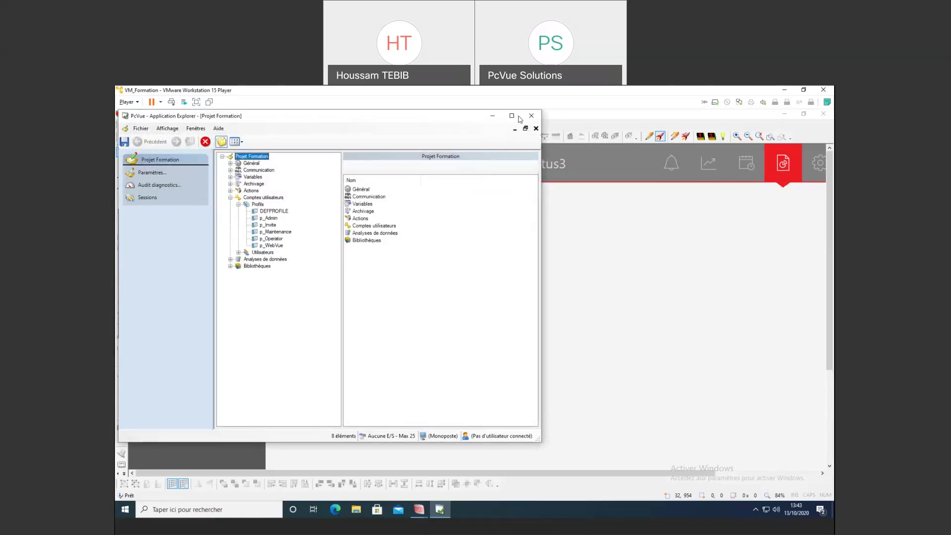
{"action": "left_click", "coordinate": [493, 116]}
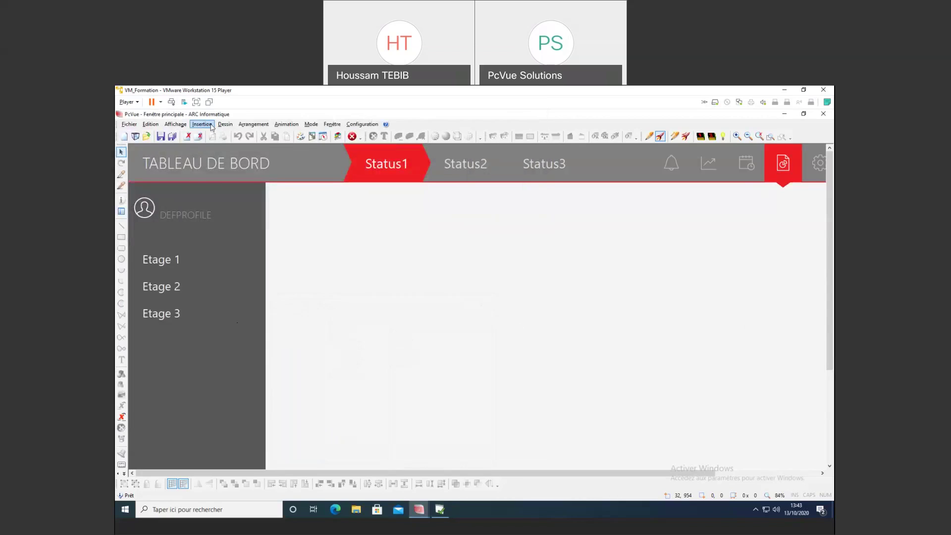
View the workspace properties for the main window and close them without changes.
{"action": "left_click", "coordinate": [193, 125]}
{"action": "left_click", "coordinate": [254, 301]}
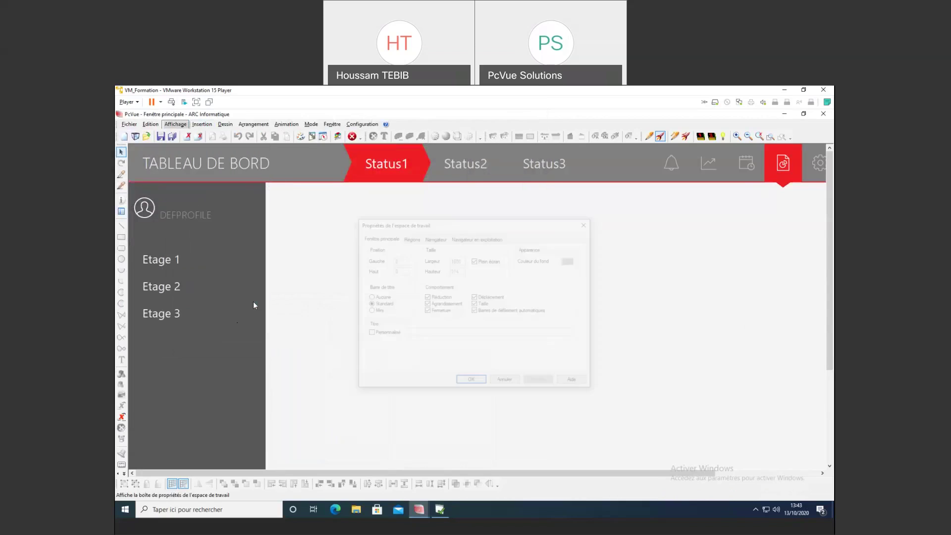
{"action": "left_click", "coordinate": [512, 385]}
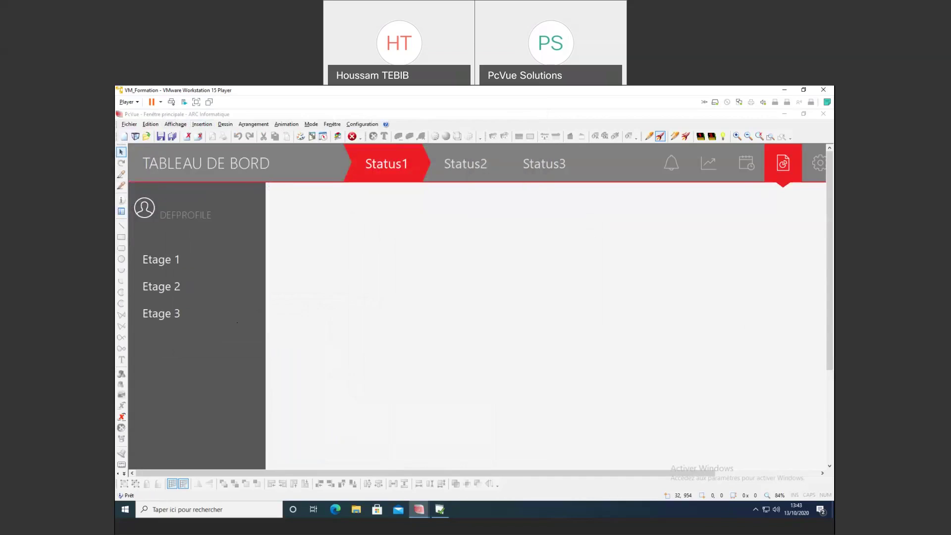
{"action": "left_click", "coordinate": [728, 474]}
{"action": "left_click_drag", "start_coordinate": [728, 474], "coordinate": [673, 479]}
Open the mimic template TEMPLATE_INDUS_LIGHT from the Modèles de synoptiques folder of the Local library.
{"action": "left_click", "coordinate": [146, 136]}
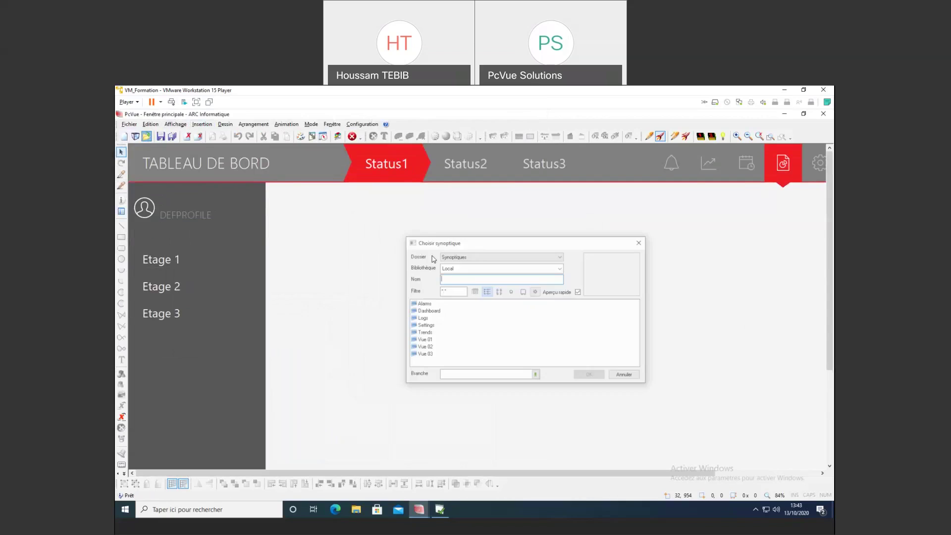
{"action": "left_click", "coordinate": [547, 257]}
{"action": "left_click", "coordinate": [496, 270]}
{"action": "left_click", "coordinate": [463, 304]}
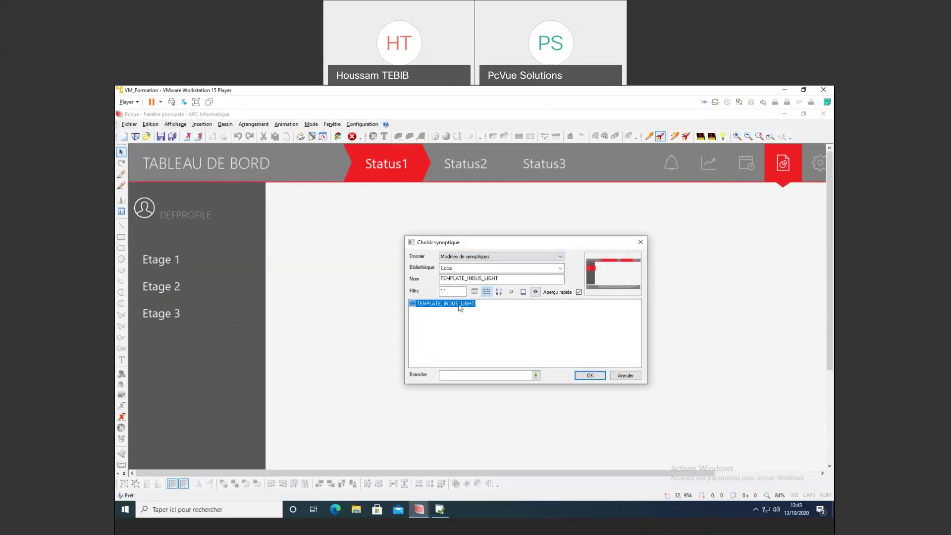
{"action": "double_click", "coordinate": [464, 305]}
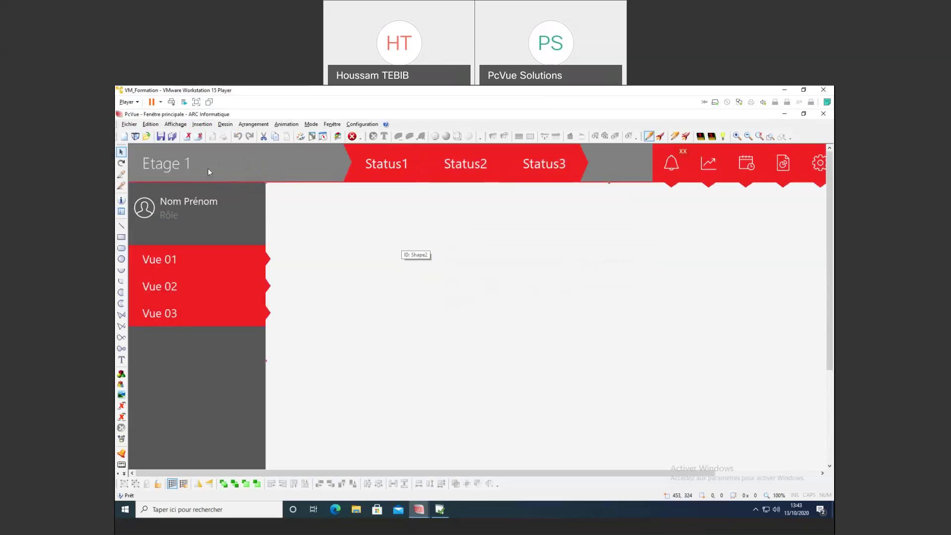
Set the text colour of the template's header title to dark blue.
{"action": "double_click", "coordinate": [190, 161]}
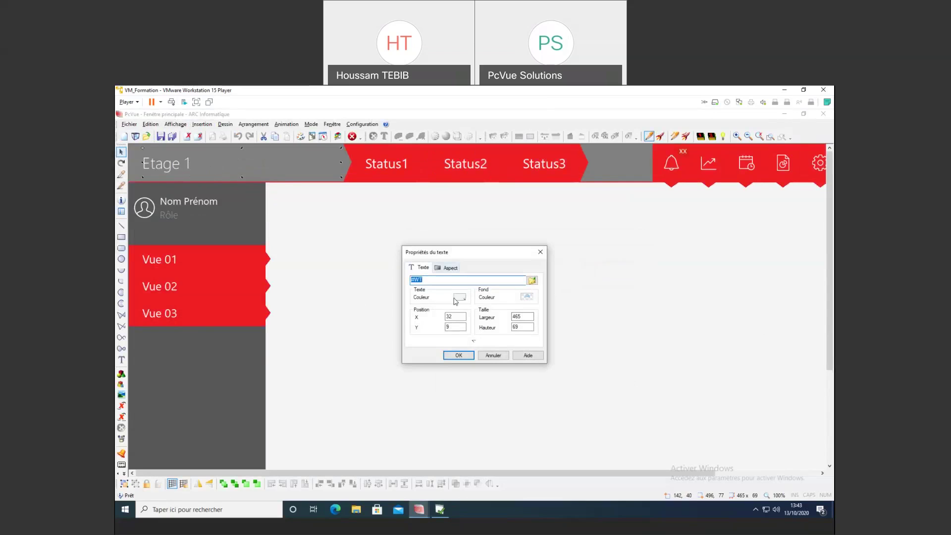
{"action": "left_click", "coordinate": [460, 298]}
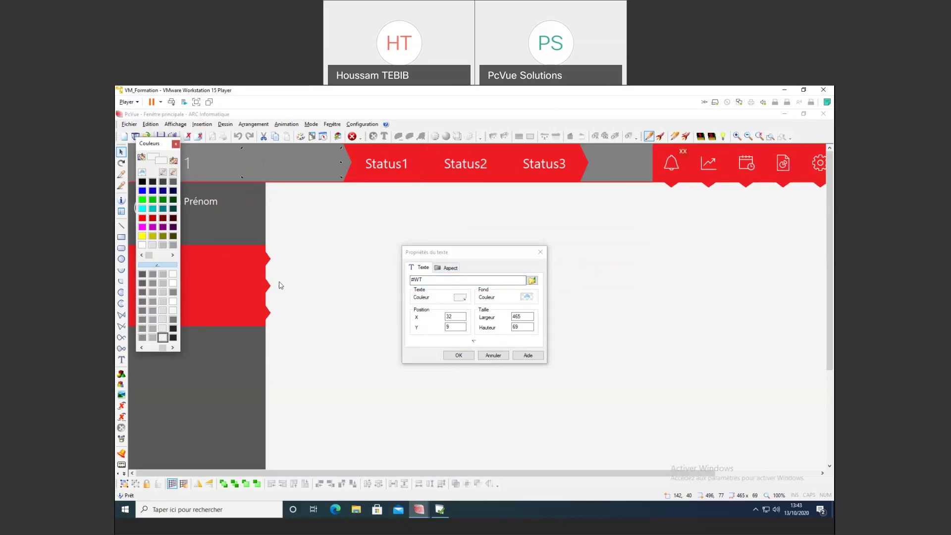
{"action": "left_click", "coordinate": [163, 191]}
{"action": "left_click", "coordinate": [459, 356]}
Give the template's header title a light grey background and close the template, saving its changes.
{"action": "double_click", "coordinate": [251, 160]}
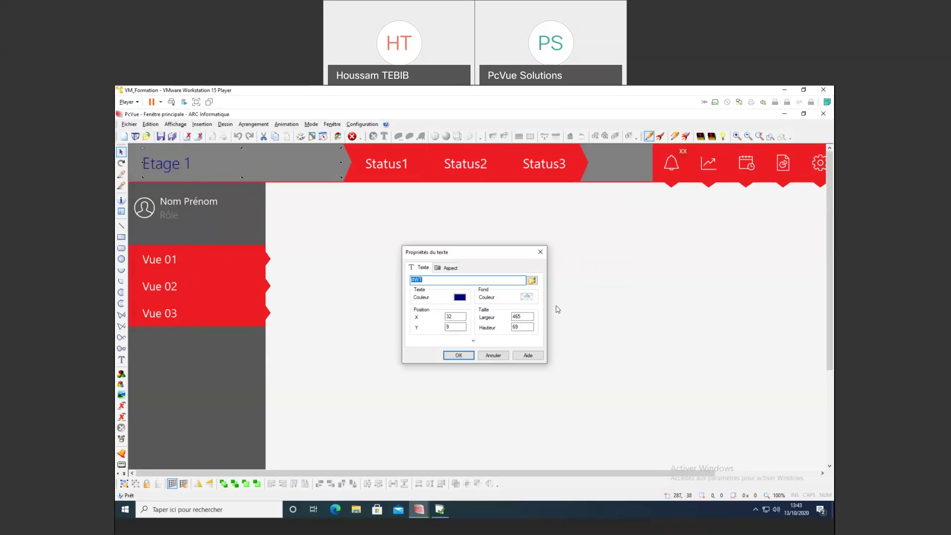
{"action": "left_click", "coordinate": [527, 297]}
{"action": "left_click", "coordinate": [157, 265]}
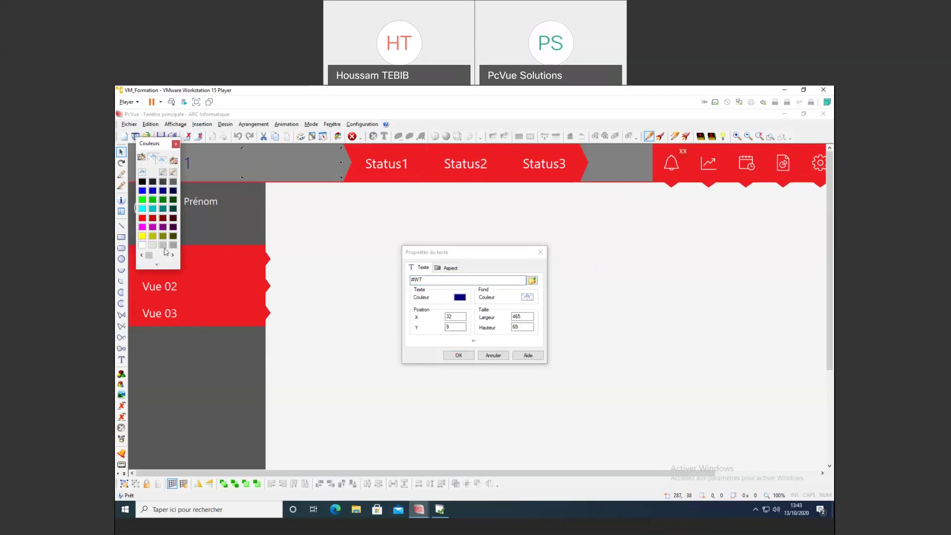
{"action": "left_click", "coordinate": [458, 355]}
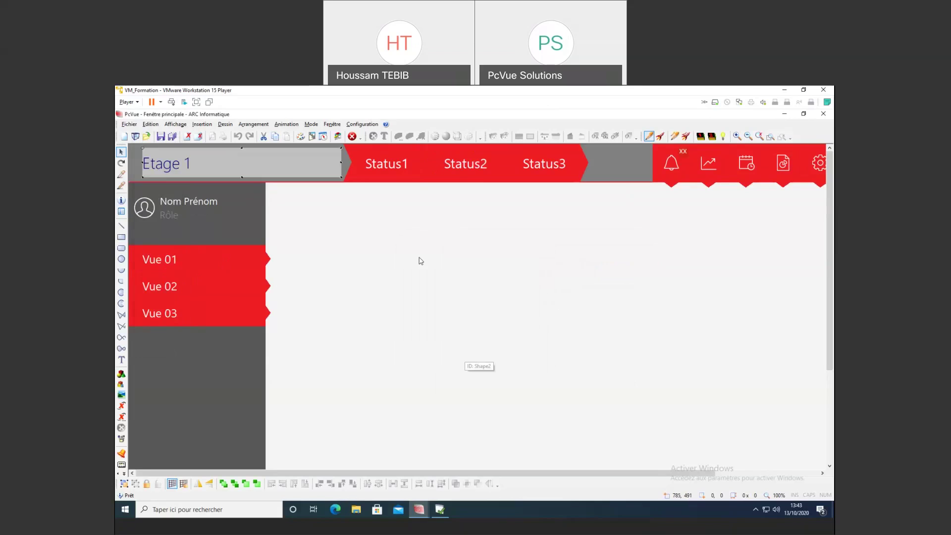
{"action": "left_click", "coordinate": [187, 136]}
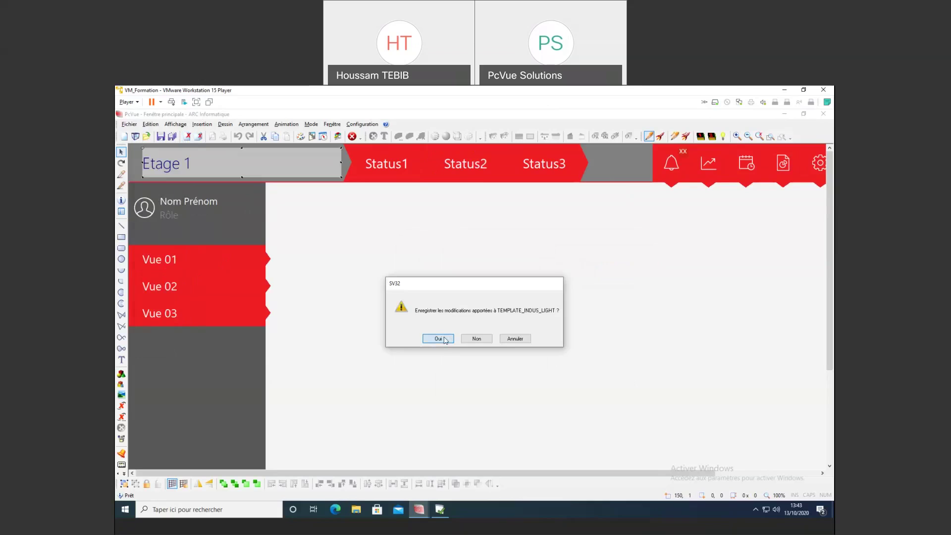
{"action": "left_click", "coordinate": [445, 339]}
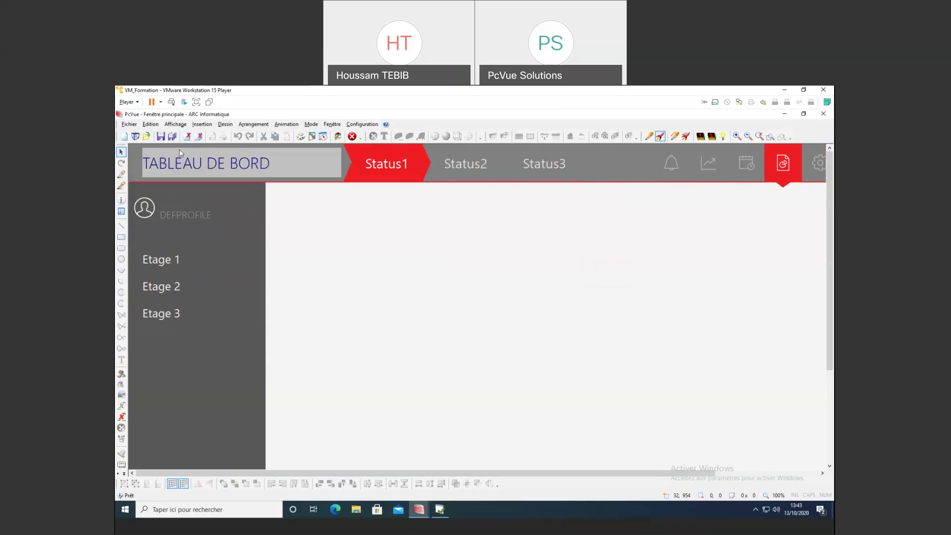
Check the header title's new colours on the Etage 1, Etage 2, Etage 3 and alarms pages.
{"action": "left_click", "coordinate": [202, 264]}
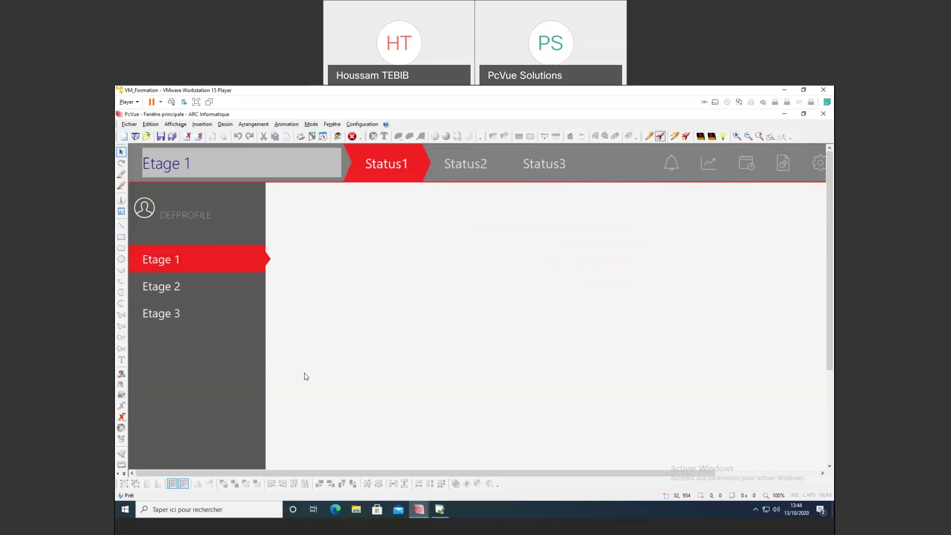
{"action": "left_click", "coordinate": [231, 292]}
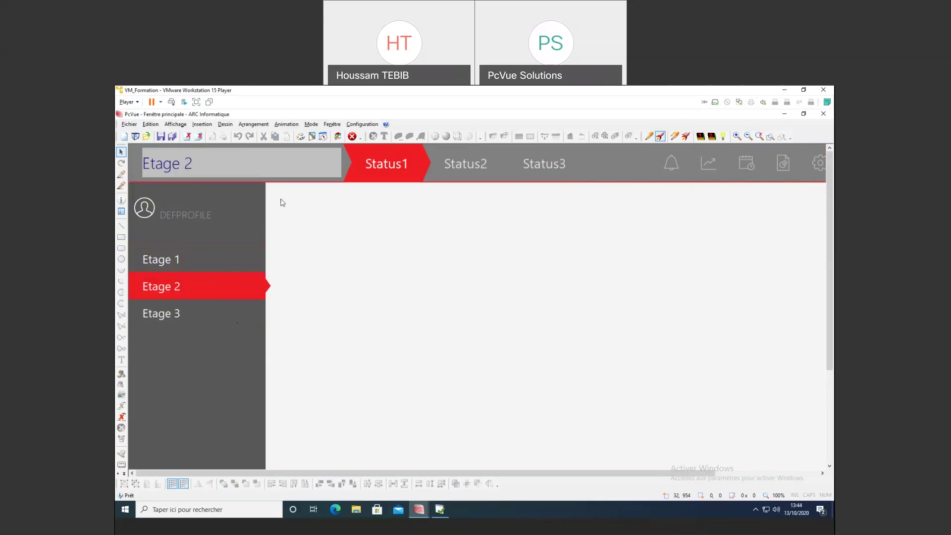
{"action": "left_click", "coordinate": [220, 319]}
{"action": "left_click", "coordinate": [671, 163]}
View the Synoptiques and Modèles de synoptiques folder choices for opening a mimic, then cancel.
{"action": "left_click", "coordinate": [147, 137]}
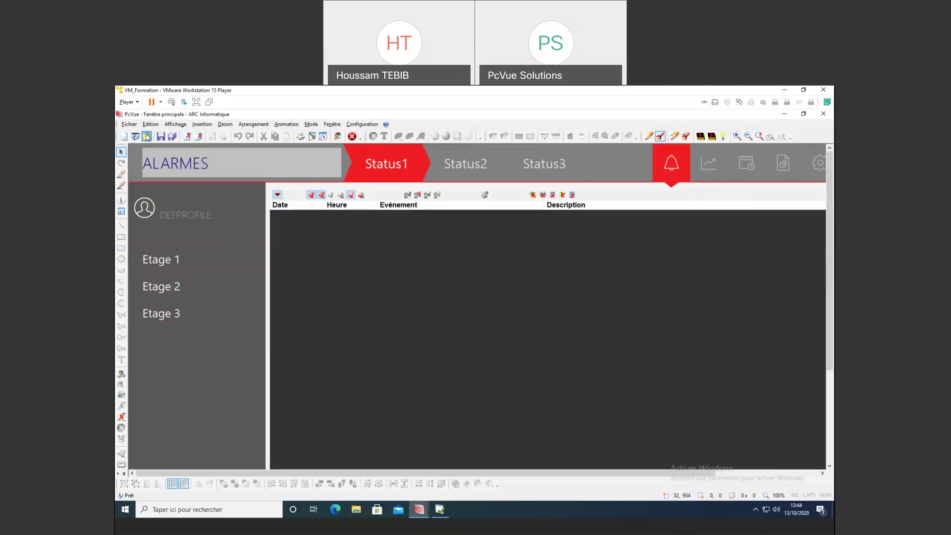
{"action": "left_click", "coordinate": [477, 257]}
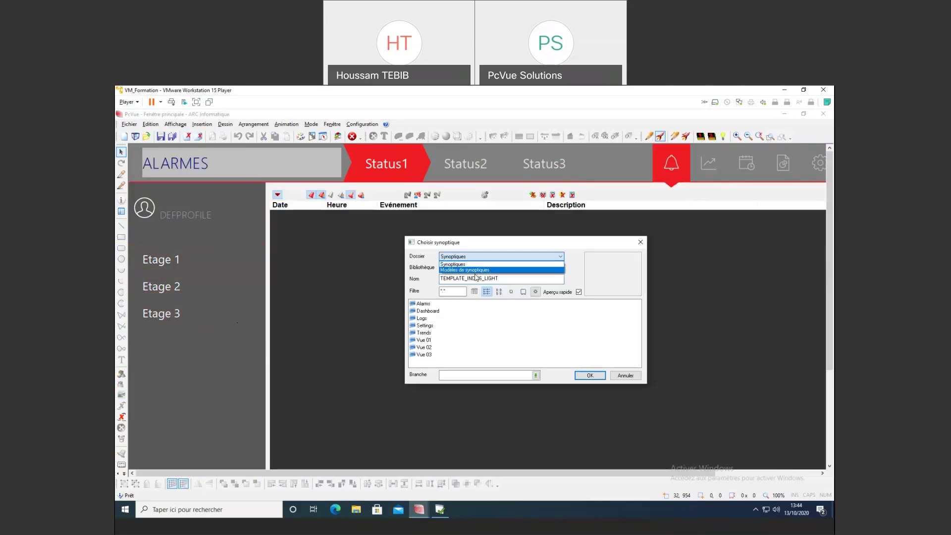
{"action": "left_click", "coordinate": [536, 354]}
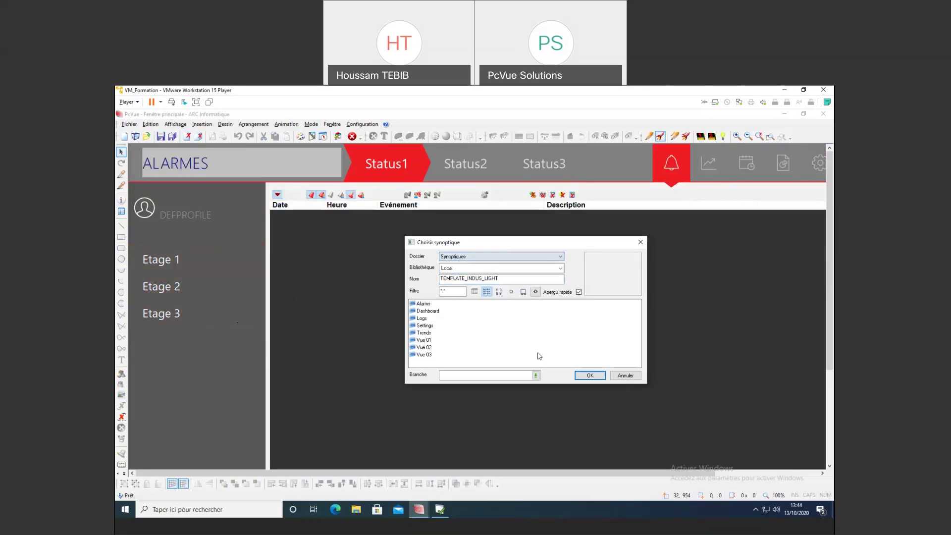
{"action": "left_click", "coordinate": [613, 376]}
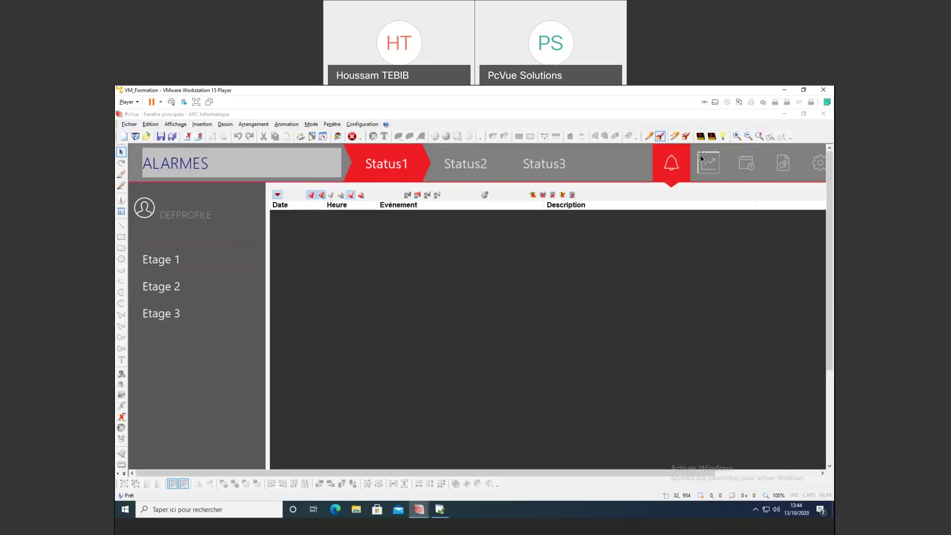
Check the restyled header title on the trends page and return to the Etage 2 view.
{"action": "left_click", "coordinate": [715, 169]}
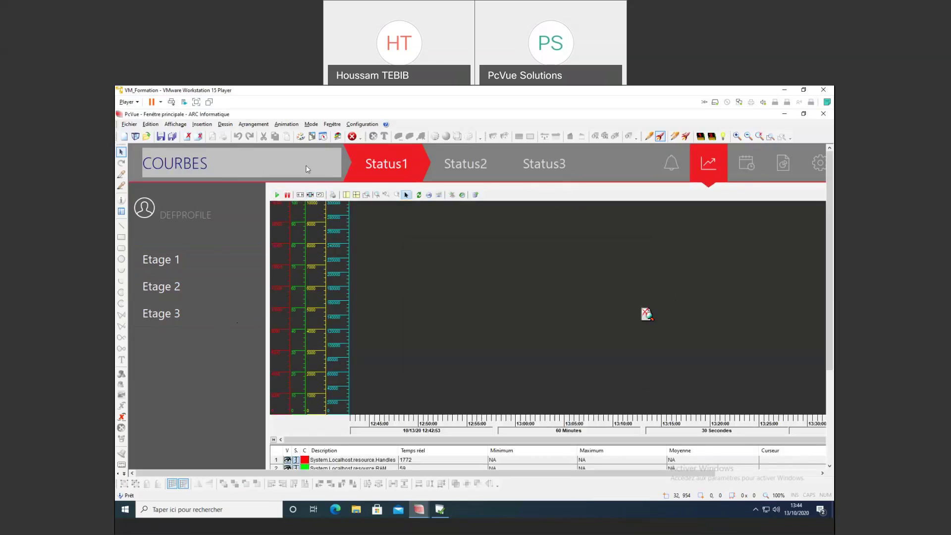
{"action": "left_click", "coordinate": [228, 288]}
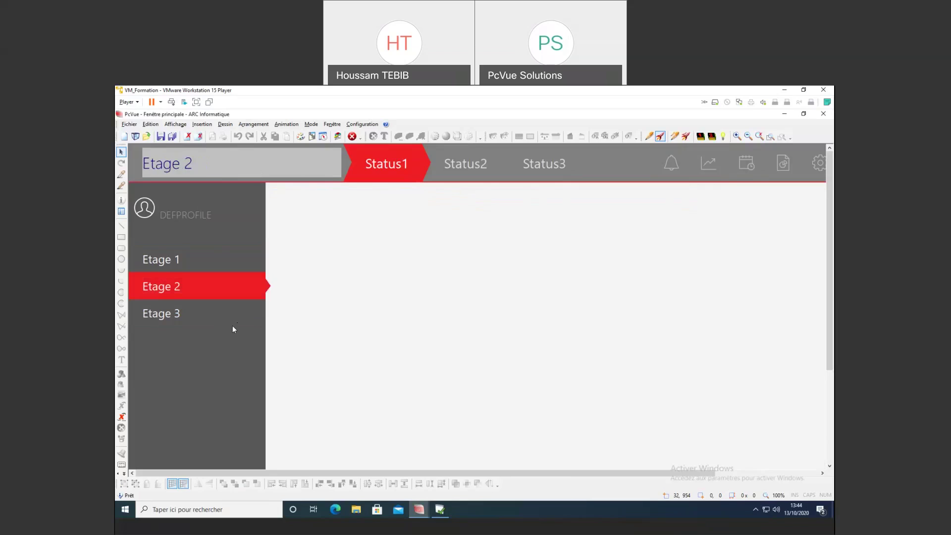
Browse the Etage 1, Etage 2 and Etage 3 pages to check their header titles.
{"action": "left_click", "coordinate": [203, 310]}
{"action": "left_click", "coordinate": [189, 258]}
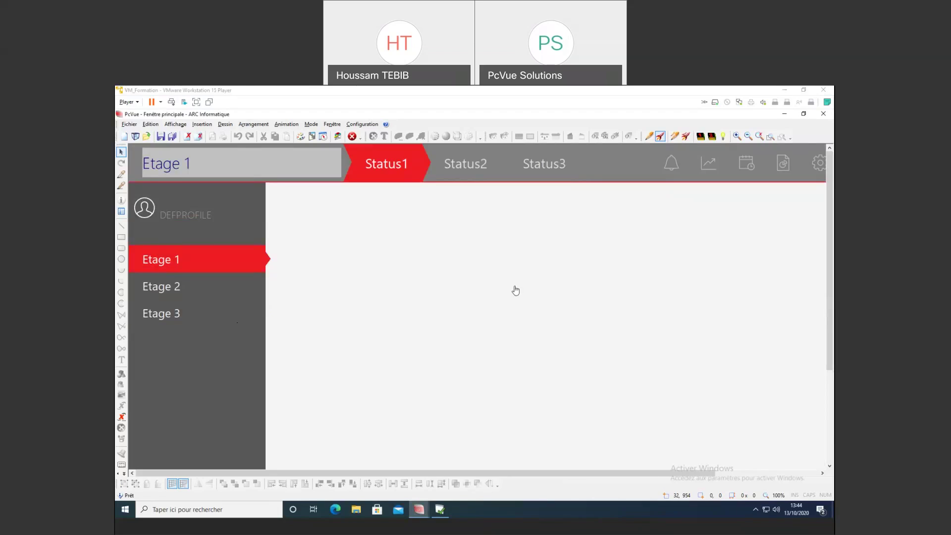
{"action": "left_click", "coordinate": [211, 292]}
{"action": "left_click", "coordinate": [210, 314]}
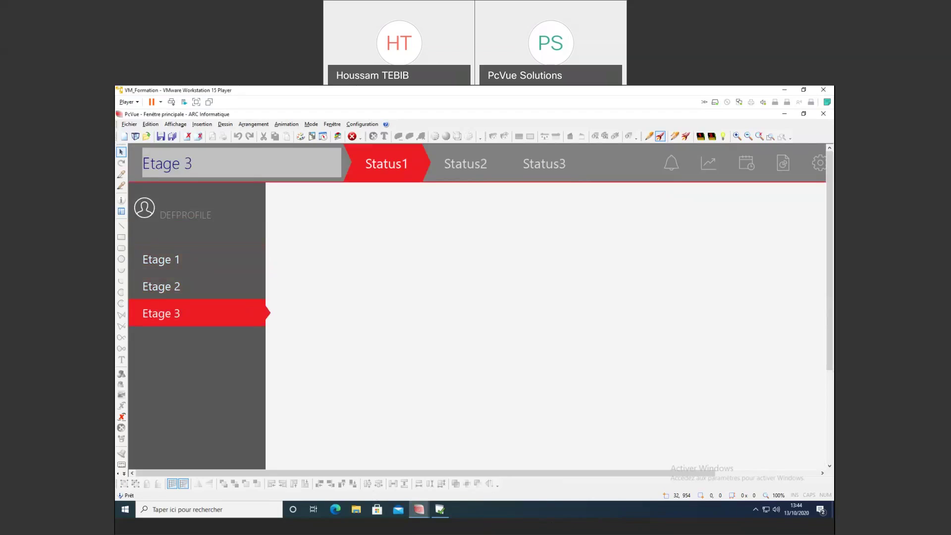
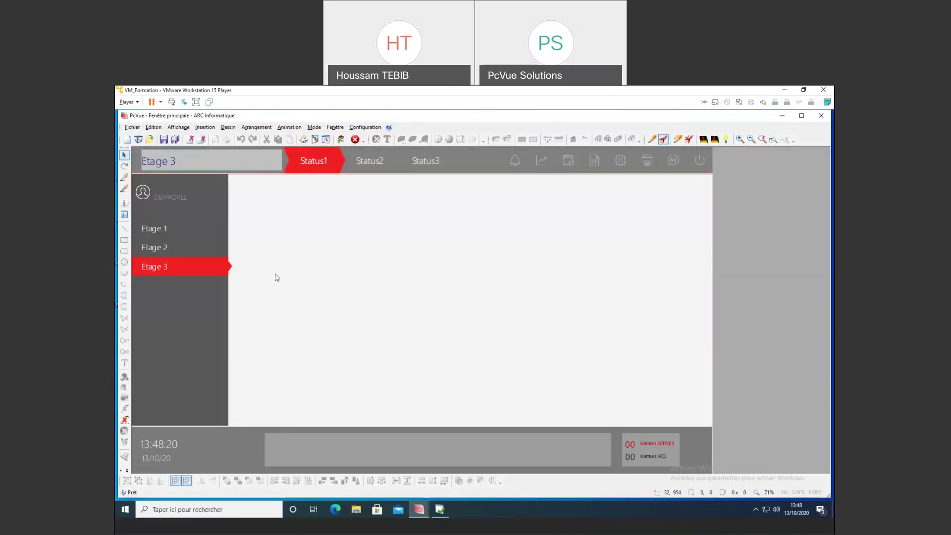
Close all open mimics to leave the workspace empty.
{"action": "left_click", "coordinate": [201, 140]}
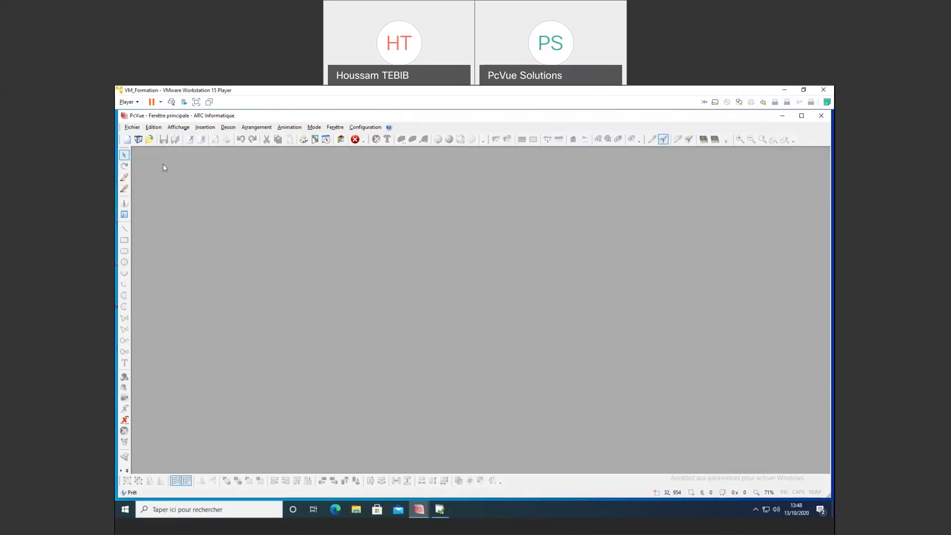
{"action": "left_click", "coordinate": [177, 127]}
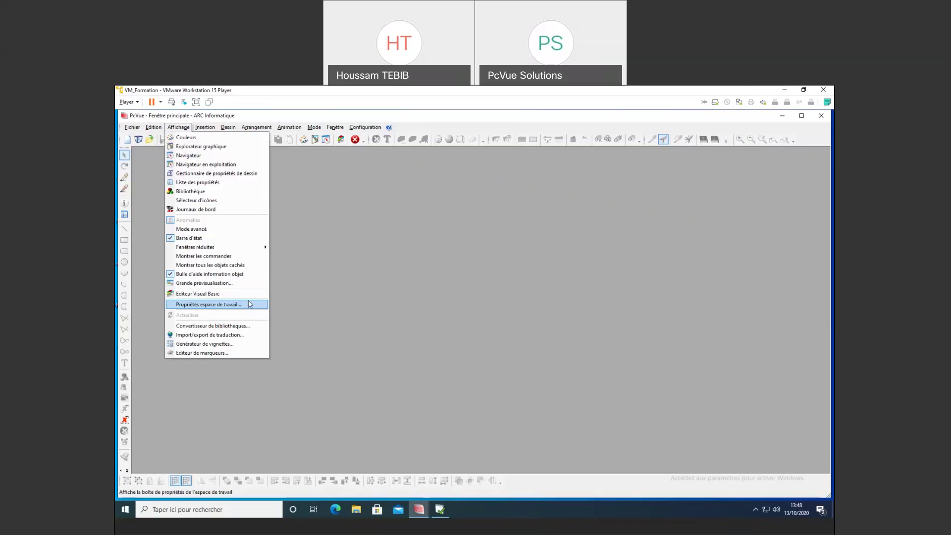
{"action": "left_click", "coordinate": [489, 288]}
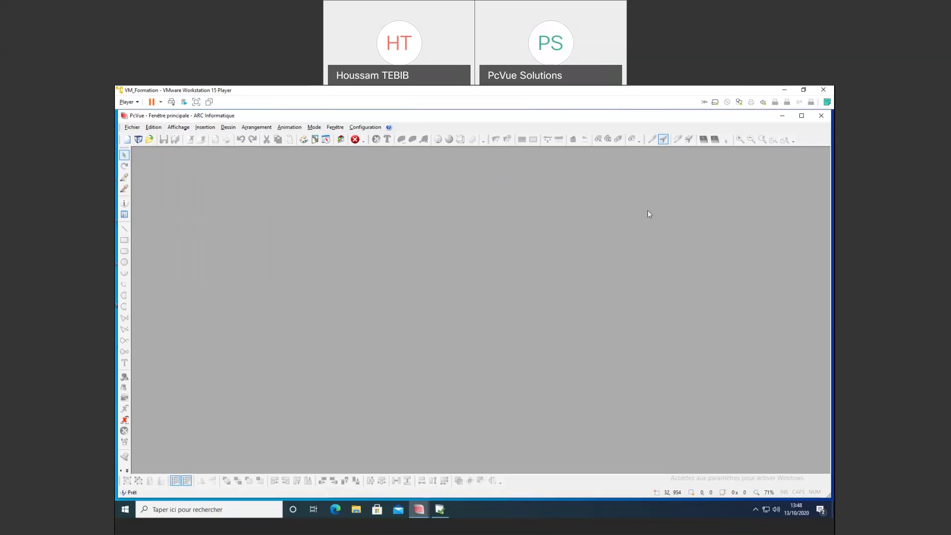
Set the region system to Système 2 régions in the workspace properties.
{"action": "right_click", "coordinate": [443, 194]}
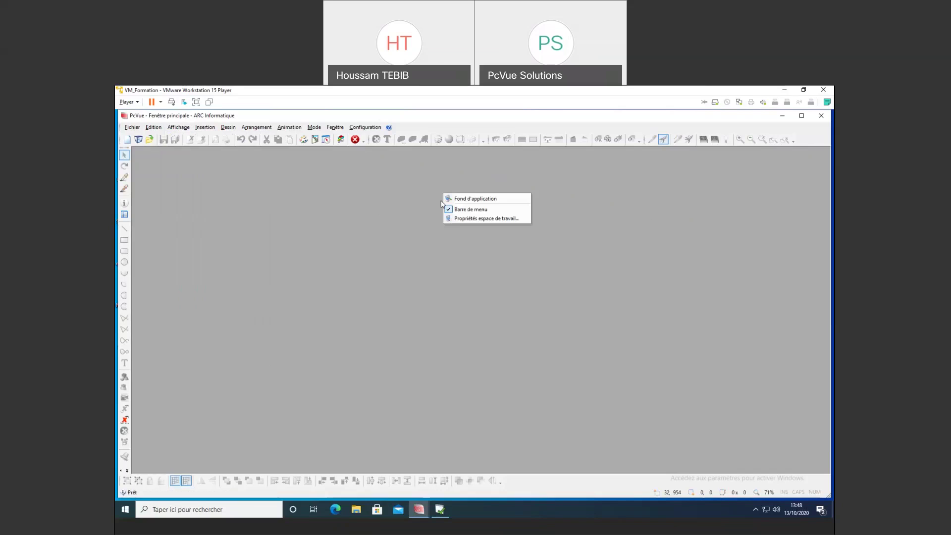
{"action": "left_click", "coordinate": [476, 220]}
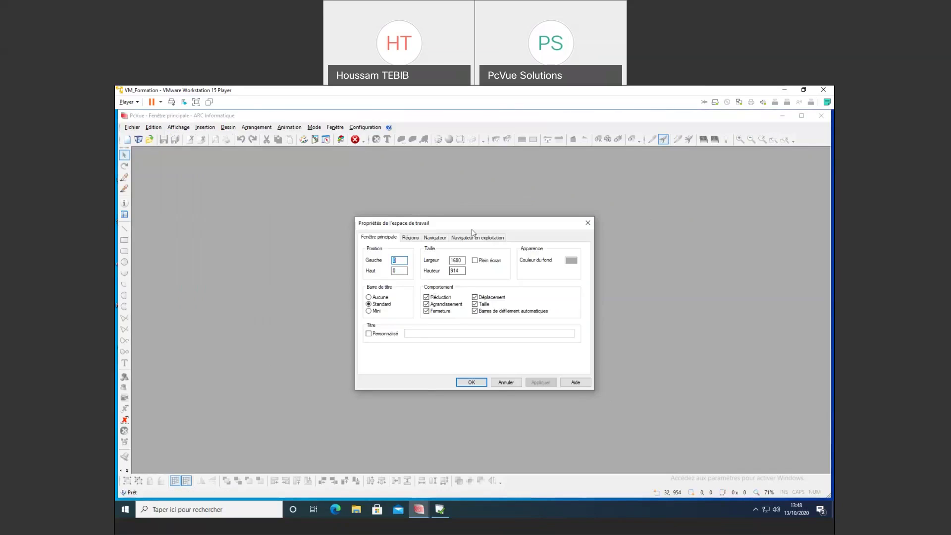
{"action": "left_click_drag", "start_coordinate": [472, 229], "coordinate": [412, 232]}
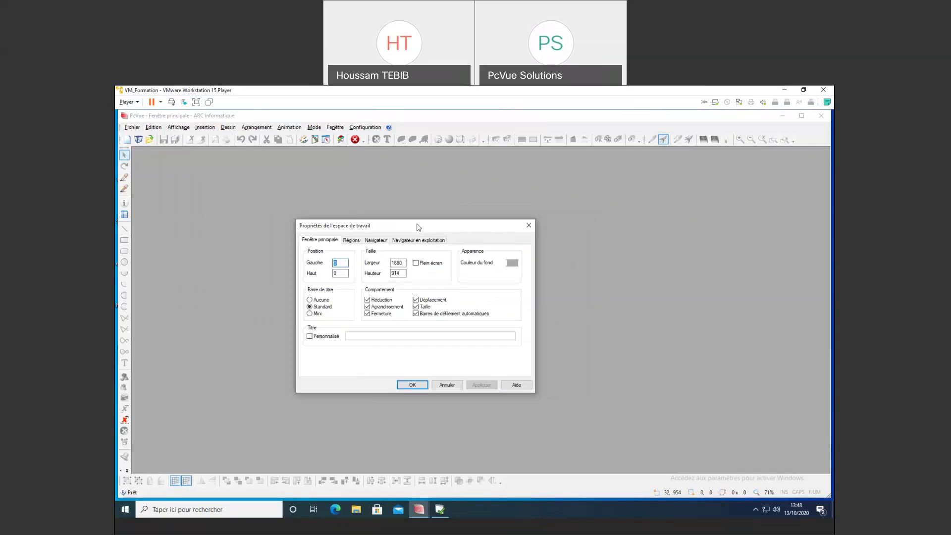
{"action": "left_click", "coordinate": [352, 241]}
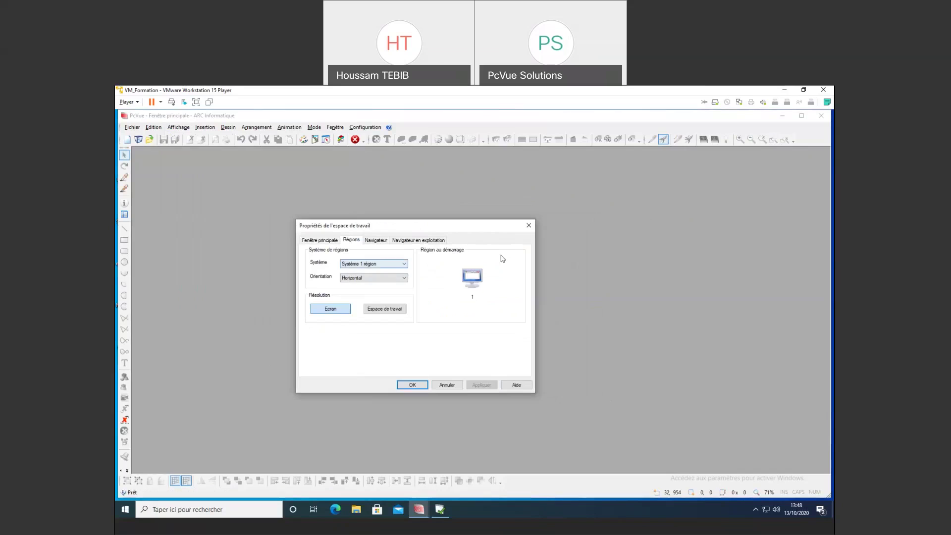
{"action": "left_click", "coordinate": [390, 266]}
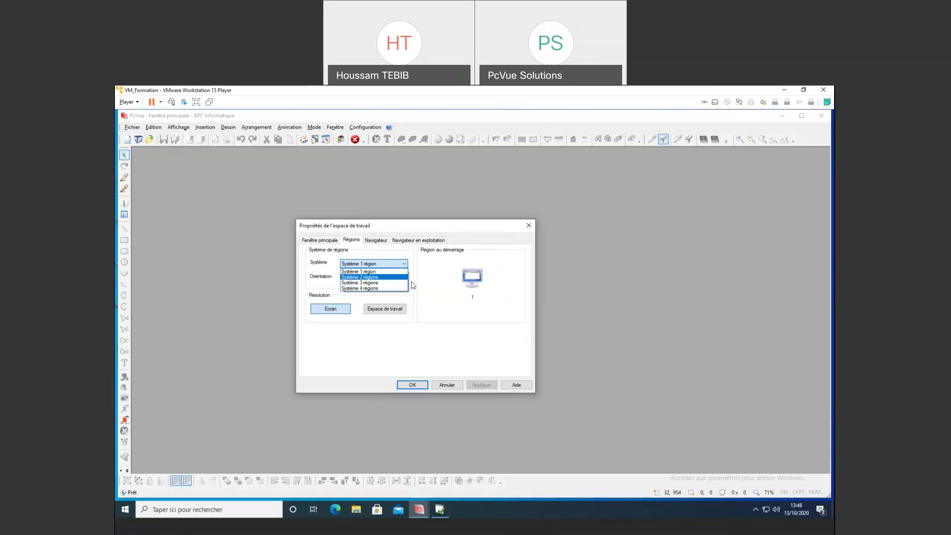
{"action": "left_click", "coordinate": [380, 277]}
{"action": "left_click", "coordinate": [379, 264]}
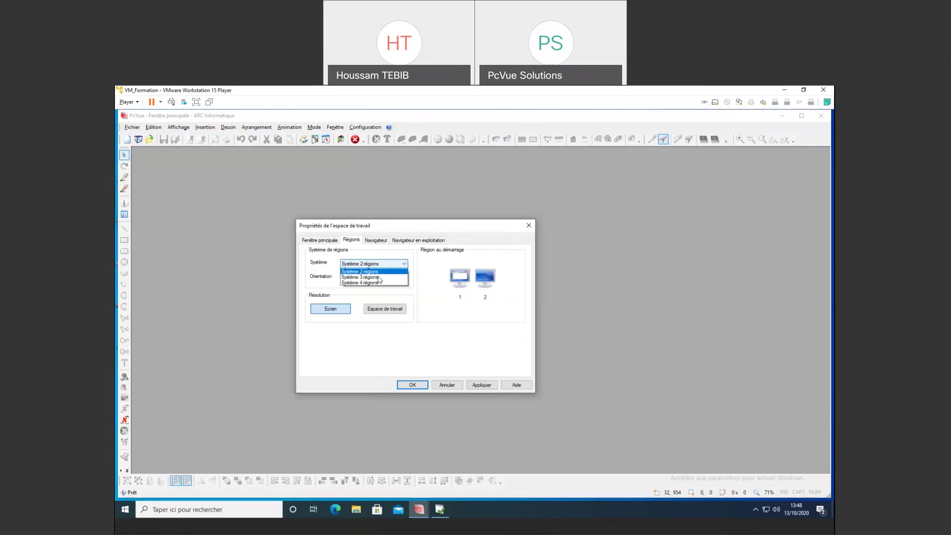
{"action": "left_click", "coordinate": [430, 302]}
Try the Vertical orientation for the two regions and restore Horizontal.
{"action": "left_click", "coordinate": [367, 278]}
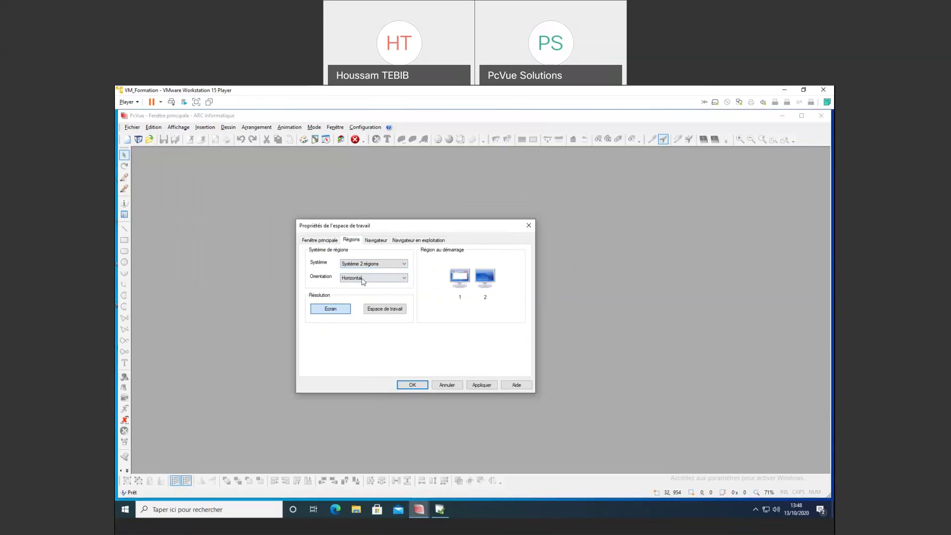
{"action": "left_click", "coordinate": [403, 278]}
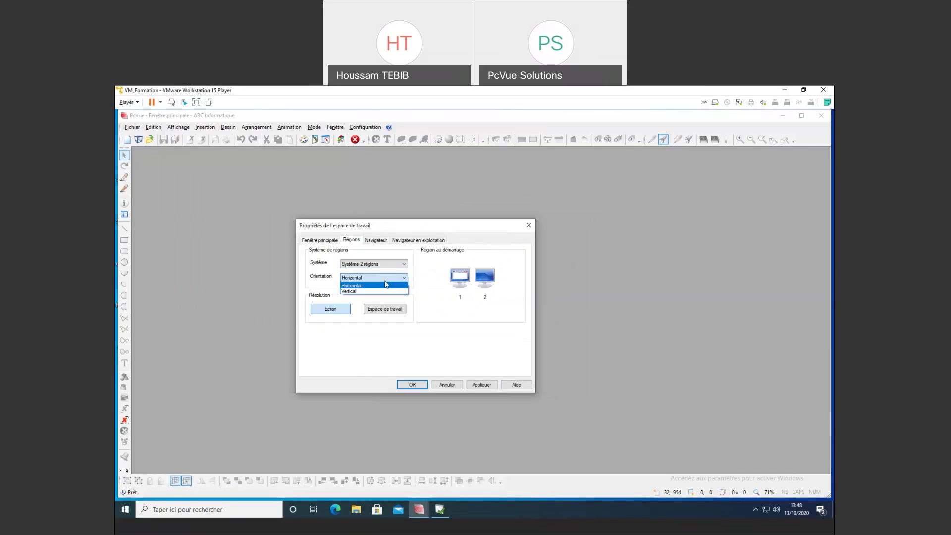
{"action": "left_click", "coordinate": [384, 291]}
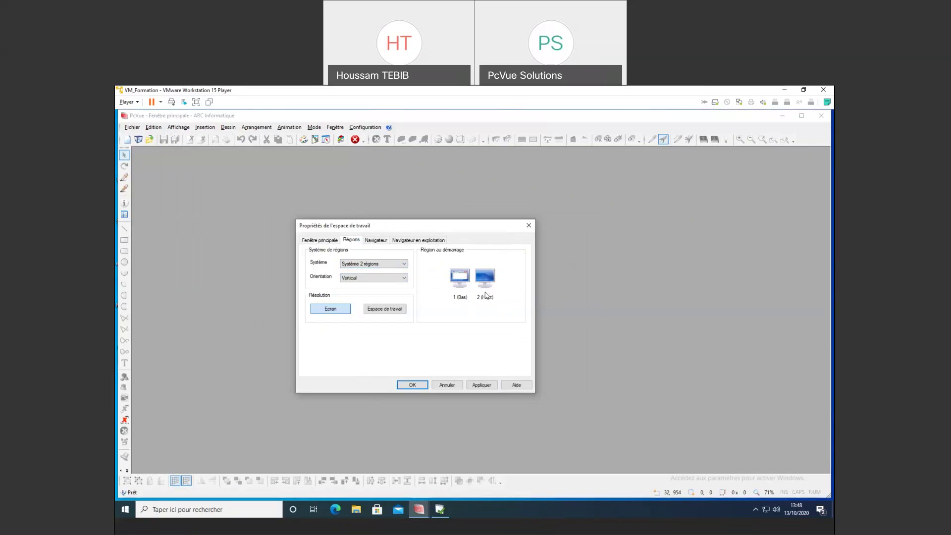
{"action": "left_click", "coordinate": [369, 278]}
{"action": "left_click", "coordinate": [354, 286]}
Review the main window's width and height alongside the region settings, and apply the workspace properties.
{"action": "left_click", "coordinate": [322, 242]}
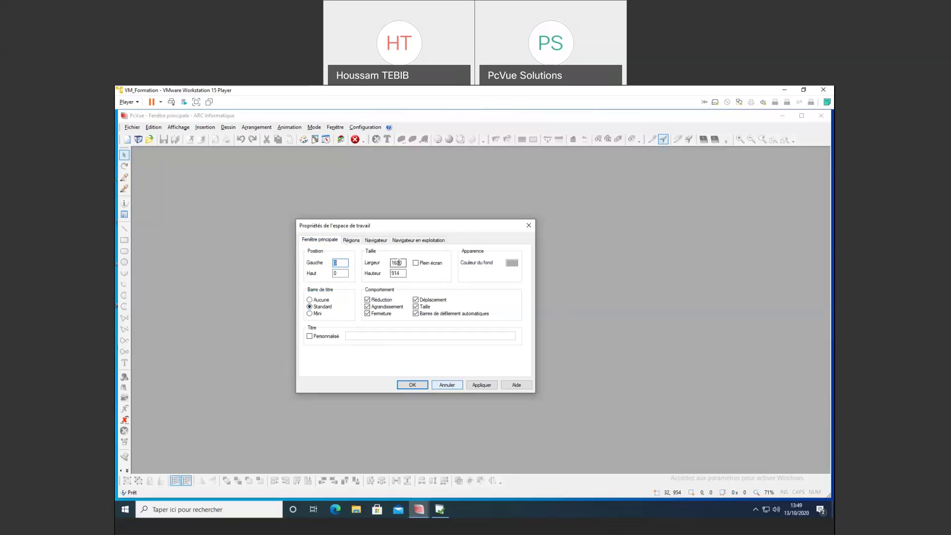
{"action": "left_click", "coordinate": [352, 241]}
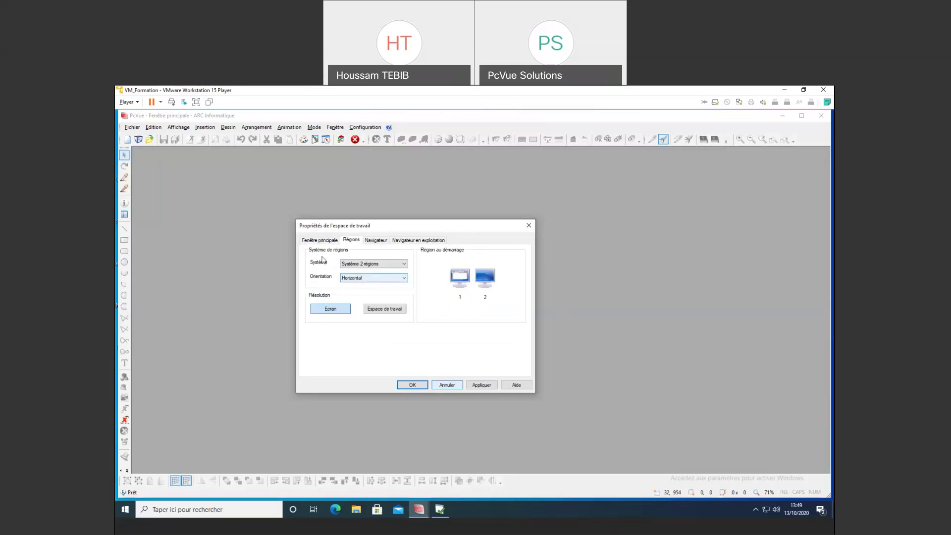
{"action": "left_click", "coordinate": [323, 242]}
{"action": "double_click", "coordinate": [389, 263]}
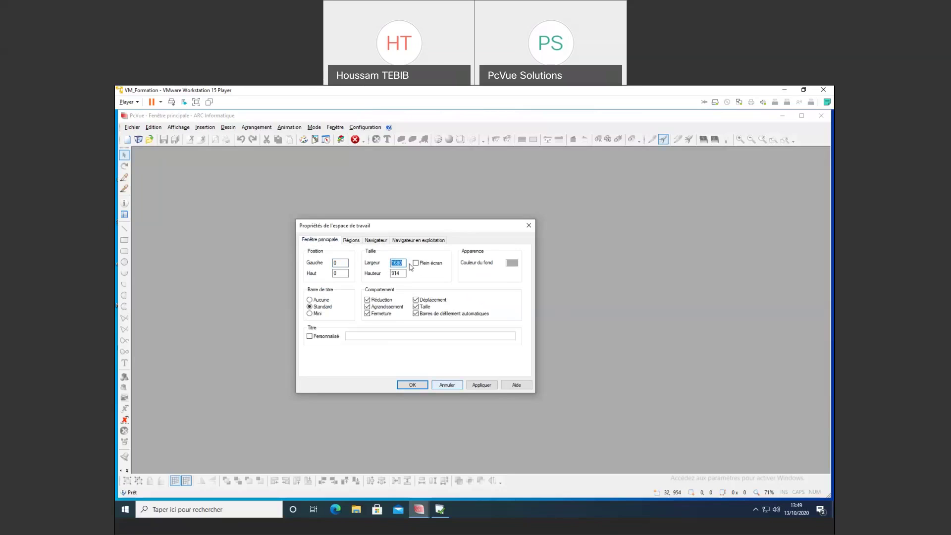
{"action": "double_click", "coordinate": [396, 273]}
{"action": "double_click", "coordinate": [396, 263]}
{"action": "left_click", "coordinate": [351, 240]}
{"action": "left_click", "coordinate": [325, 242]}
{"action": "double_click", "coordinate": [398, 263]}
{"action": "left_click", "coordinate": [481, 386]}
{"action": "left_click", "coordinate": [412, 385]}
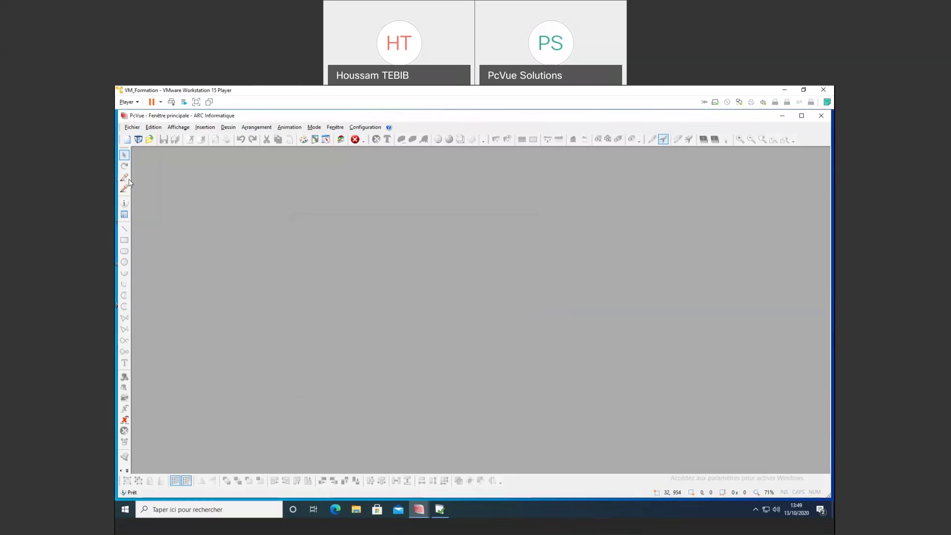
Create a new mimic and set its window width to 840.
{"action": "left_click", "coordinate": [128, 140]}
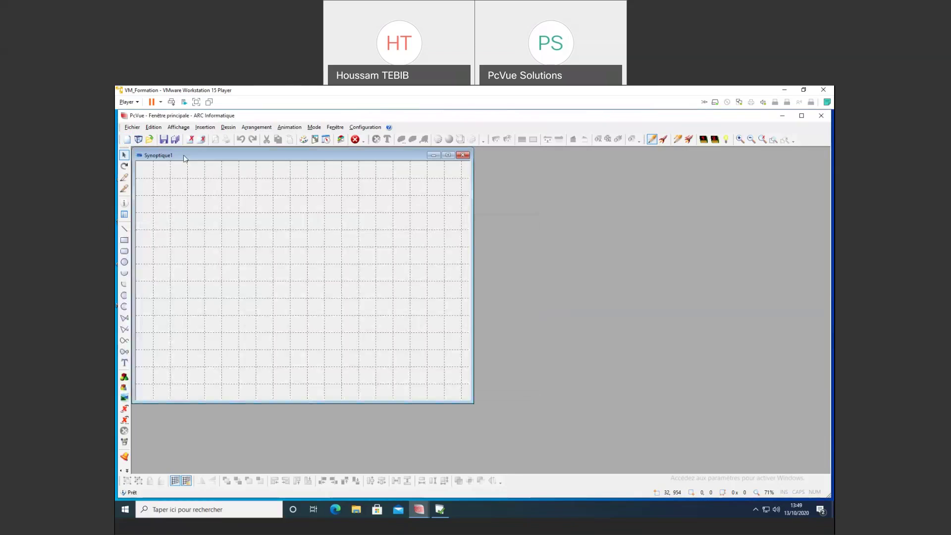
{"action": "left_click", "coordinate": [335, 128]}
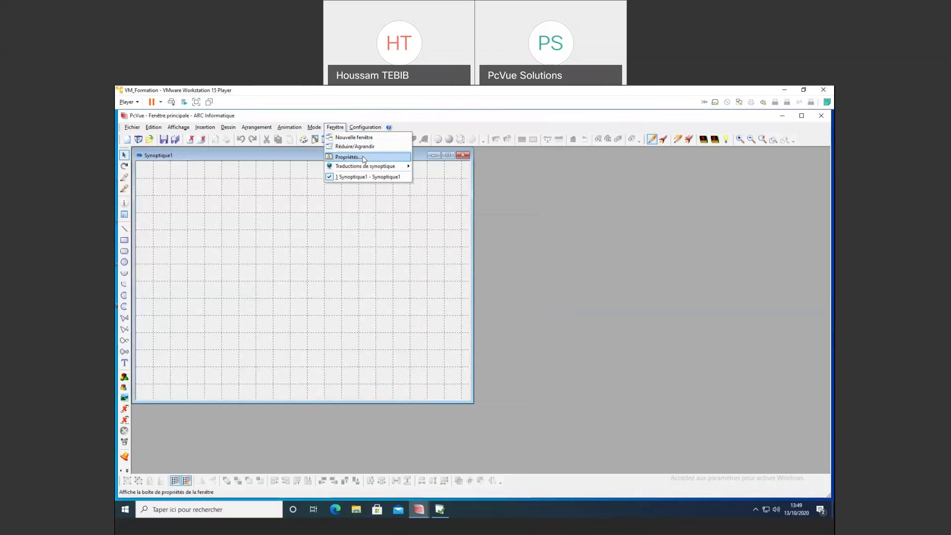
{"action": "left_click", "coordinate": [349, 157]}
{"action": "left_click", "coordinate": [475, 216]}
{"action": "double_click", "coordinate": [475, 216]}
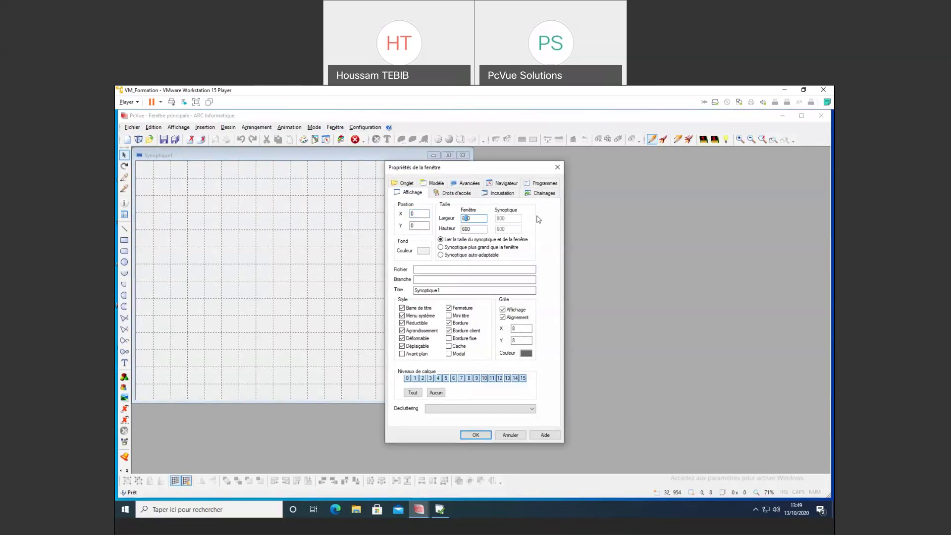
{"action": "type", "text": "840"}
{"action": "left_click", "coordinate": [479, 435]}
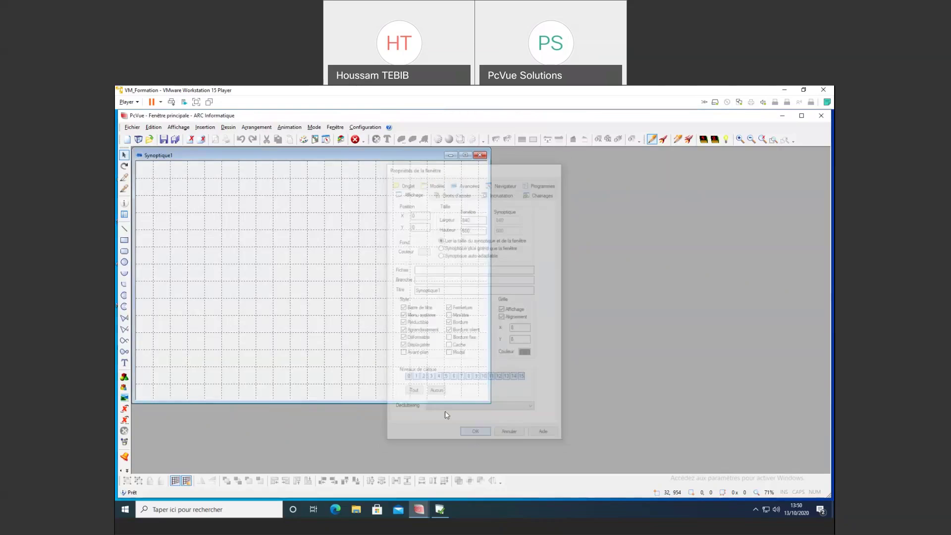
Save the new mimic as Mimic1 in the Local library of the Synoptiques folder.
{"action": "key", "text": "ctrl+s"}
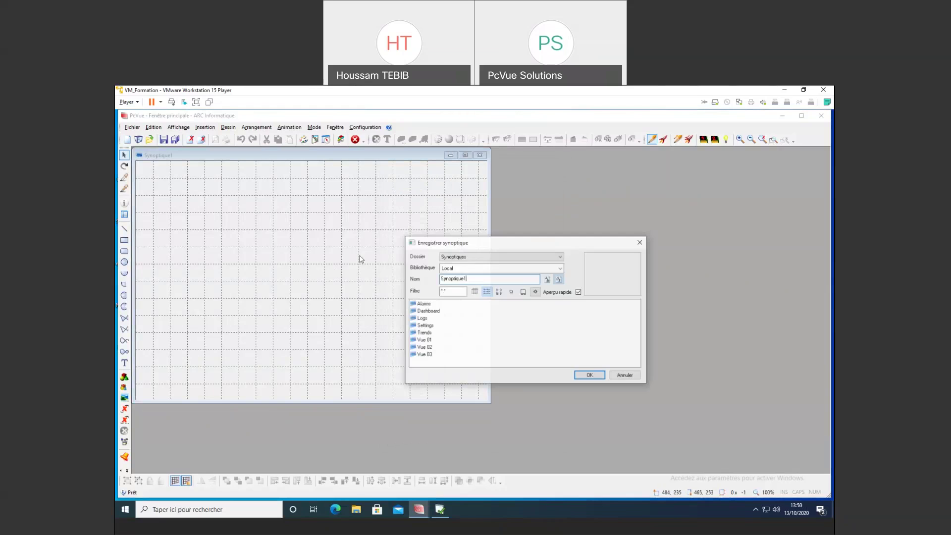
{"action": "type", "text": "MimiC1"}
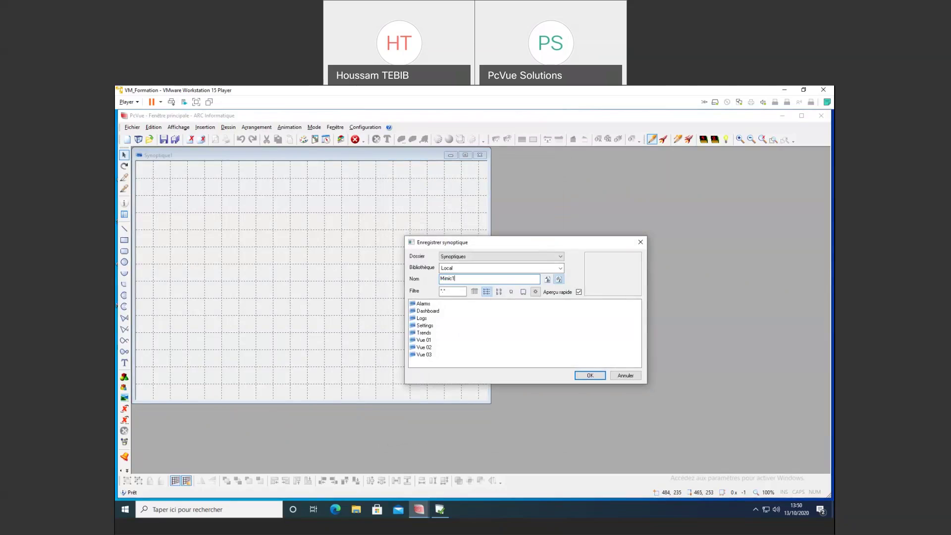
{"action": "left_click", "coordinate": [590, 376]}
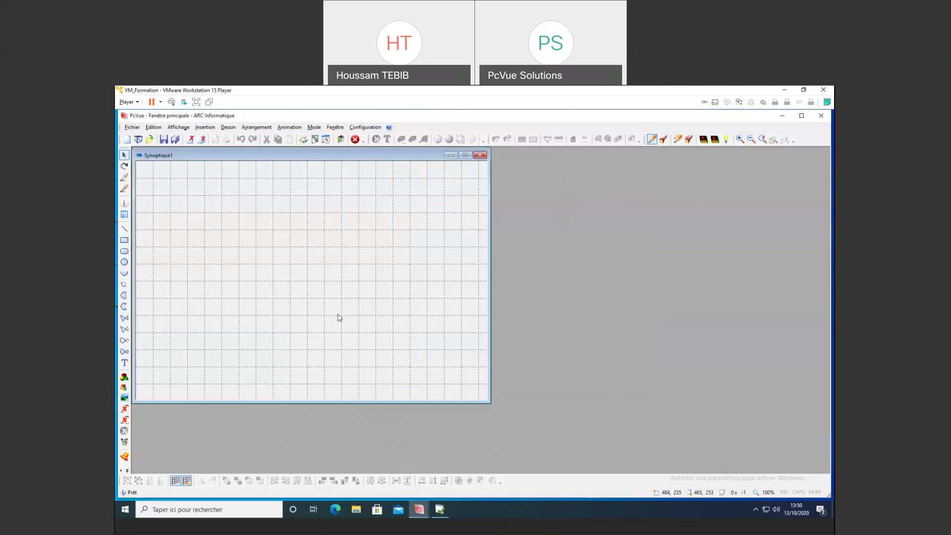
Set the saved mimic's window title to Mimic1.
{"action": "left_click", "coordinate": [335, 127]}
{"action": "left_click", "coordinate": [352, 157]}
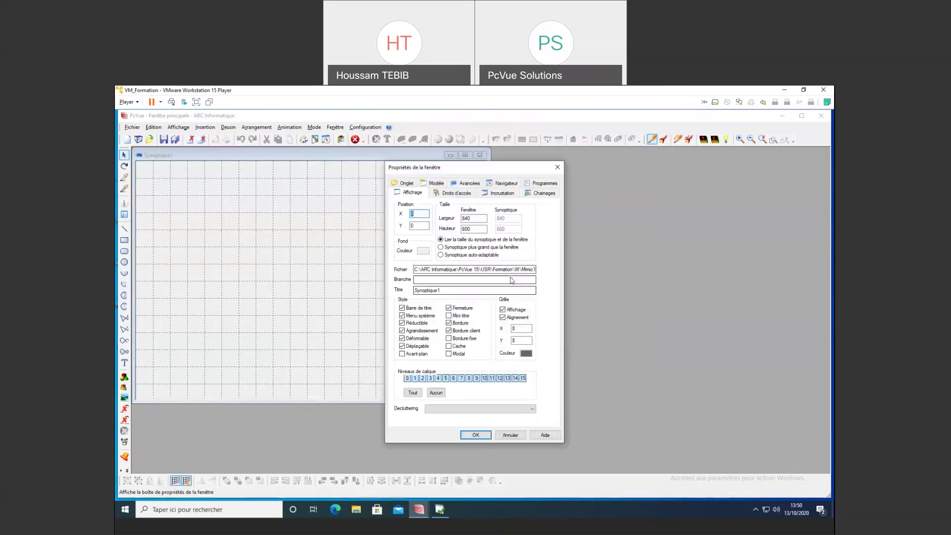
{"action": "left_click_drag", "start_coordinate": [444, 290], "coordinate": [308, 290]}
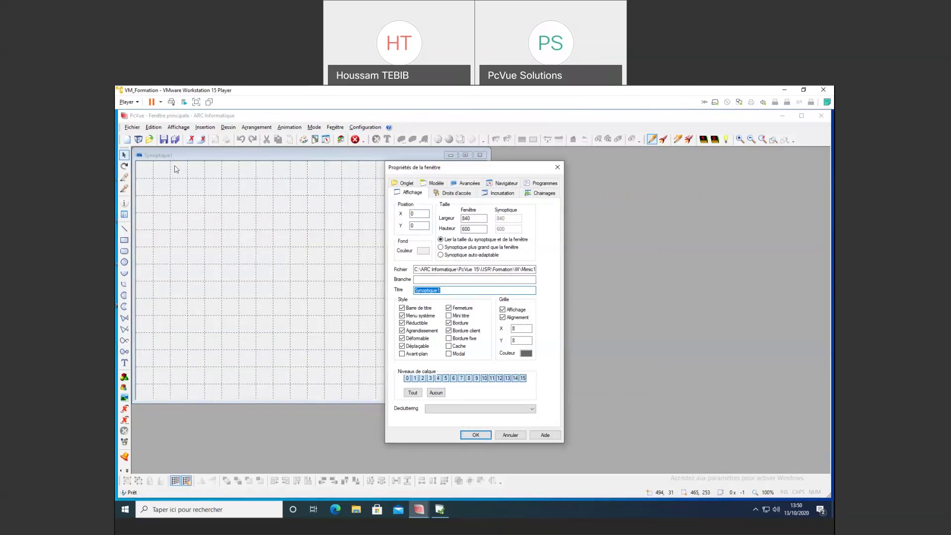
{"action": "type", "text": "Mimic"}
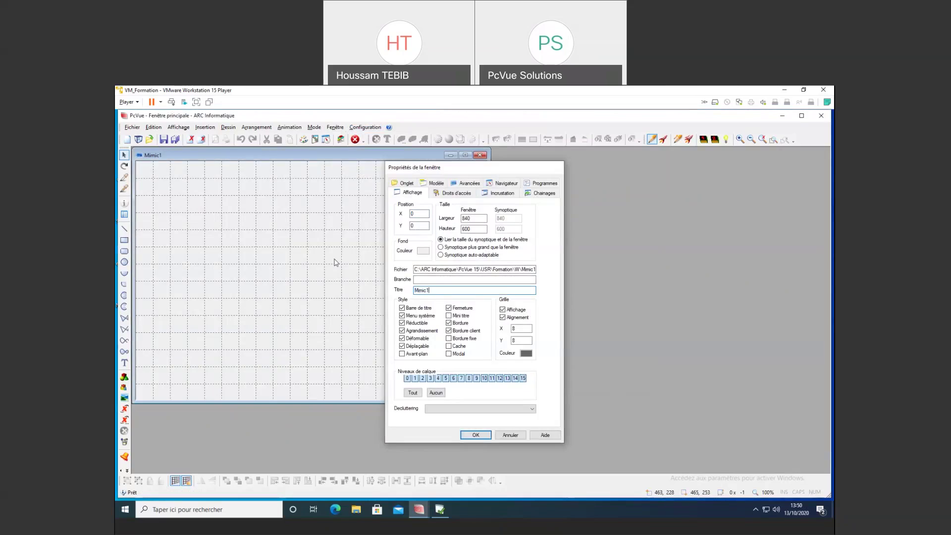
{"action": "type", "text": "1"}
{"action": "key", "text": "Return"}
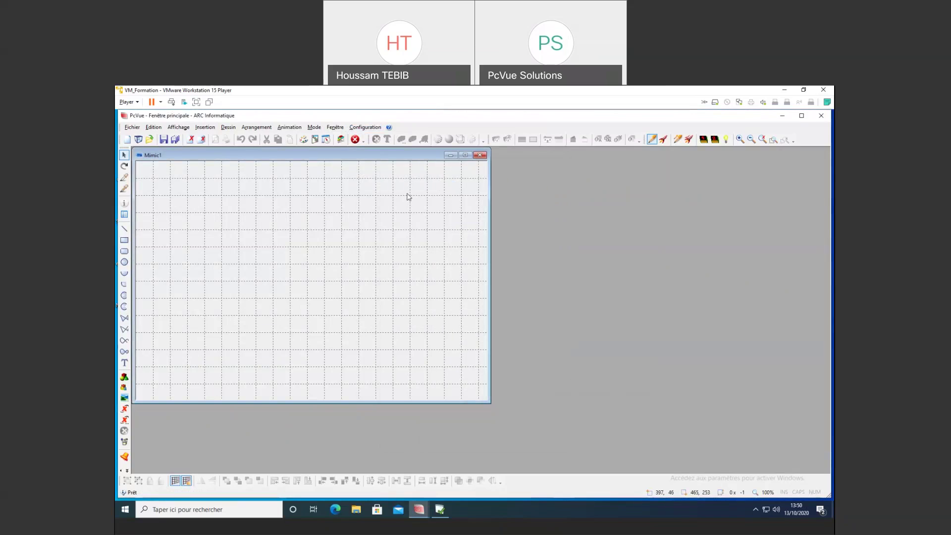
Create a second mimic with a window width of 840 and the title Mimic2.
{"action": "left_click", "coordinate": [127, 140]}
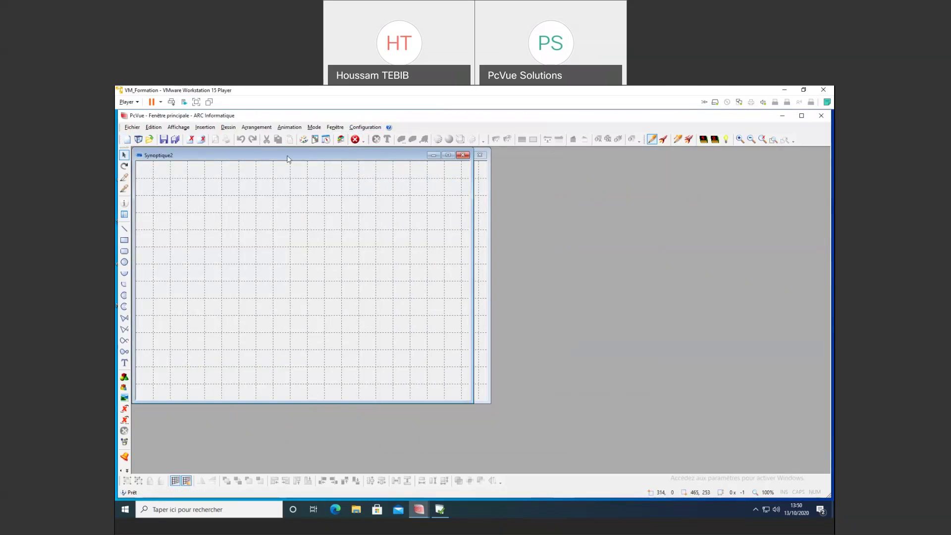
{"action": "left_click", "coordinate": [335, 128]}
{"action": "left_click", "coordinate": [347, 158]}
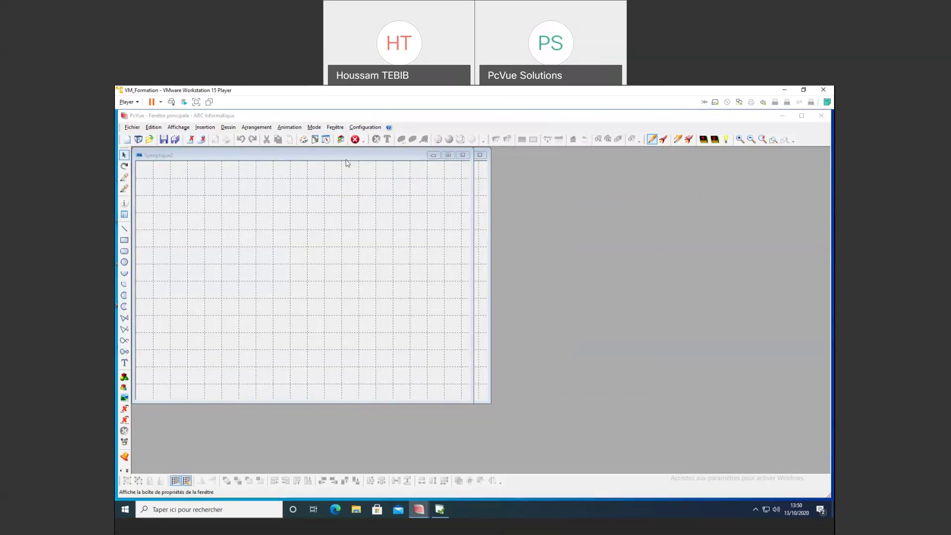
{"action": "left_click", "coordinate": [467, 218]}
{"action": "key", "text": "Delete"}
{"action": "type", "text": "40"}
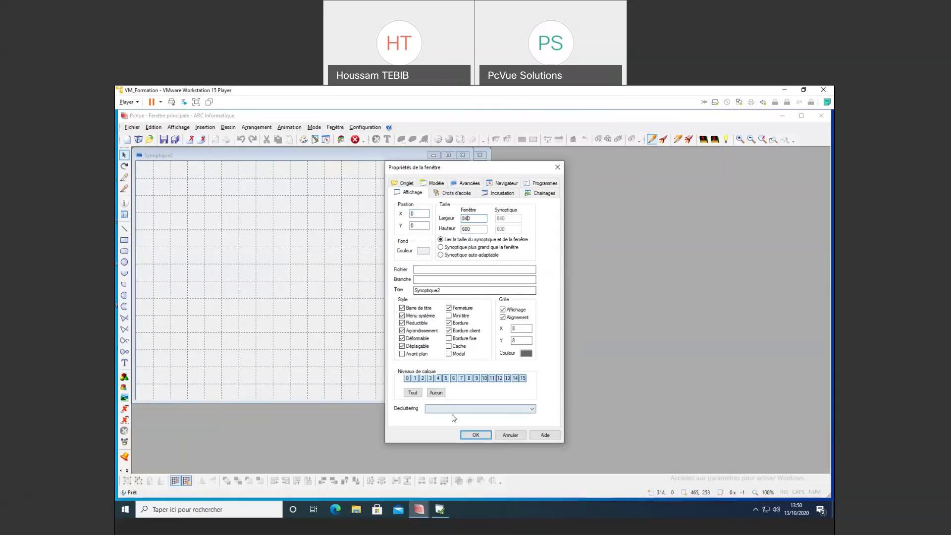
{"action": "double_click", "coordinate": [432, 290]}
{"action": "type", "text": "Mimic2"}
{"action": "key", "text": "Return"}
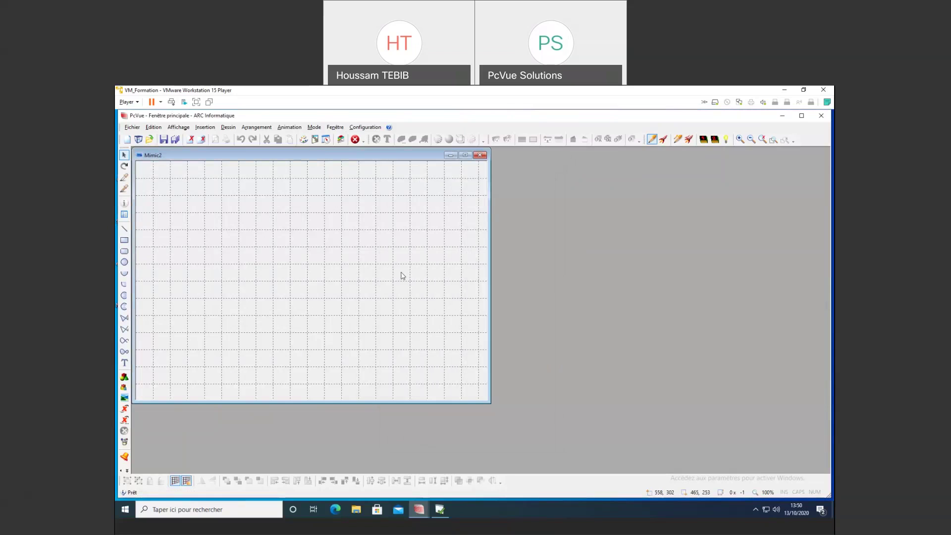
Save the second mimic as Mimic2 in the Local library and close its window.
{"action": "key", "text": "ctrl+s"}
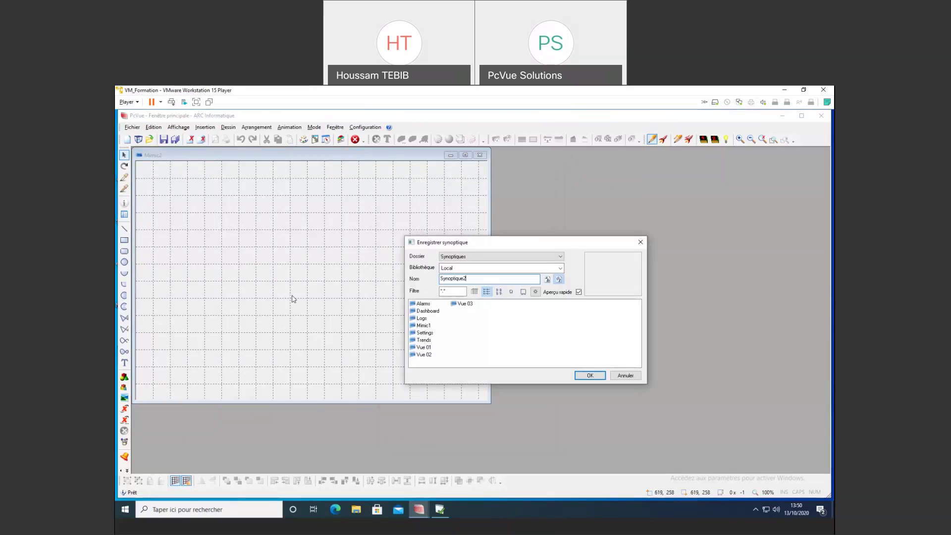
{"action": "key", "text": "shift+Home"}
{"action": "type", "text": "Mimic2"}
{"action": "key", "text": "Return"}
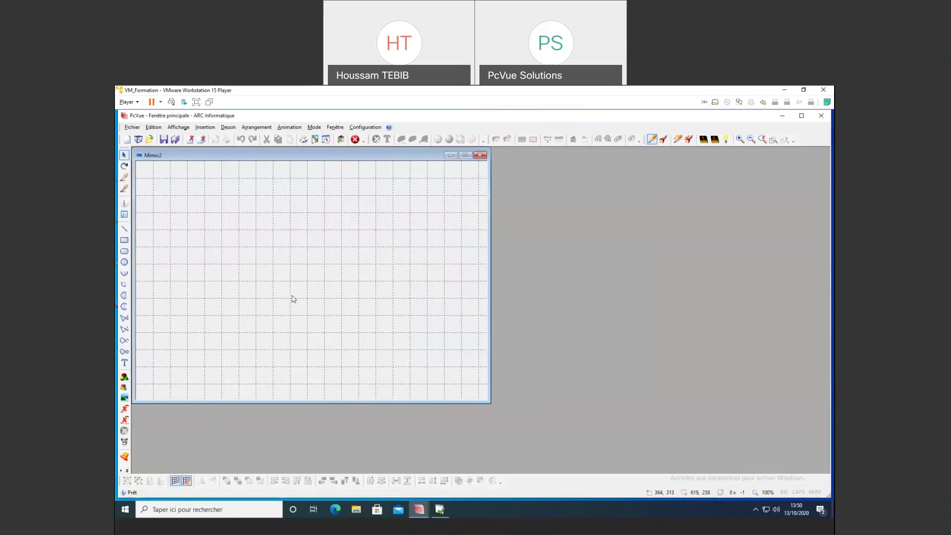
{"action": "left_click", "coordinate": [481, 155]}
Add the text "Ouverture Mimic2 Region 2" in the upper part of Mimic1.
{"action": "left_click", "coordinate": [125, 362]}
{"action": "left_click", "coordinate": [194, 202]}
{"action": "type", "text": "Ouverture"}
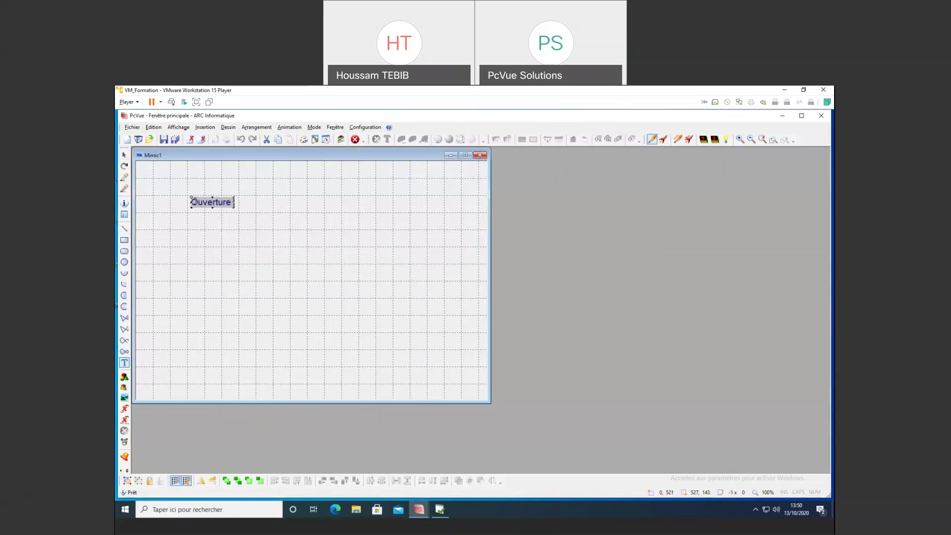
{"action": "type", "text": " Mimic2 Re"}
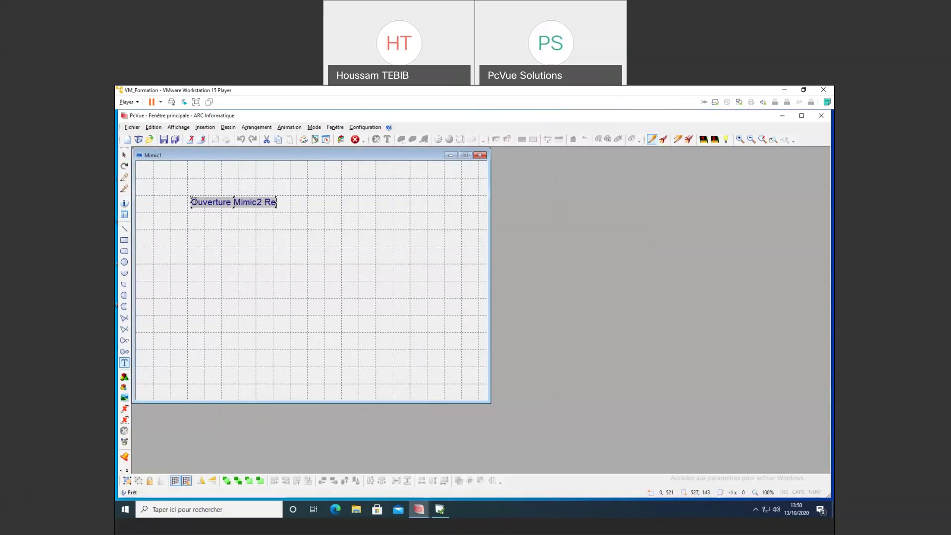
{"action": "type", "text": "gion 2"}
{"action": "left_click", "coordinate": [388, 206]}
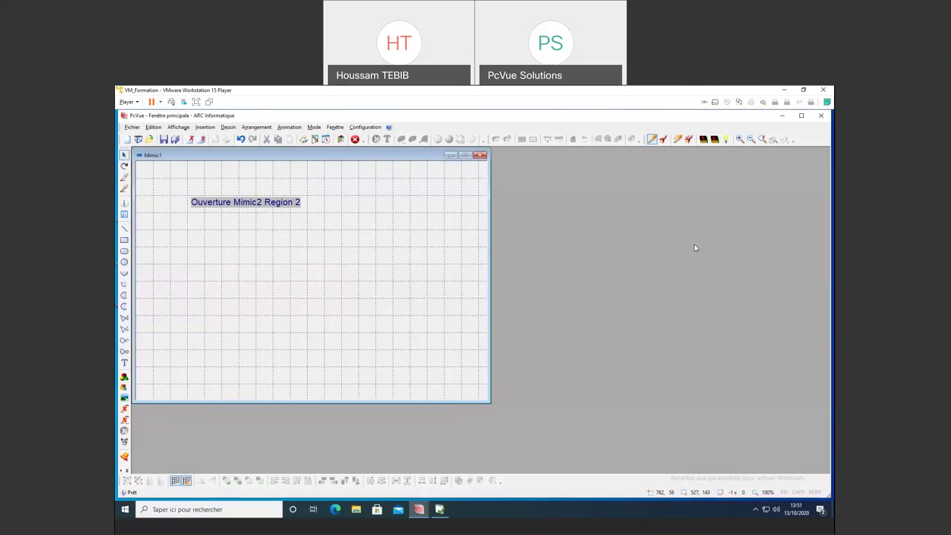
Give the text a region send animation that selects region 2, with direct forcing on.
{"action": "left_click", "coordinate": [291, 205]}
{"action": "right_click", "coordinate": [289, 205]}
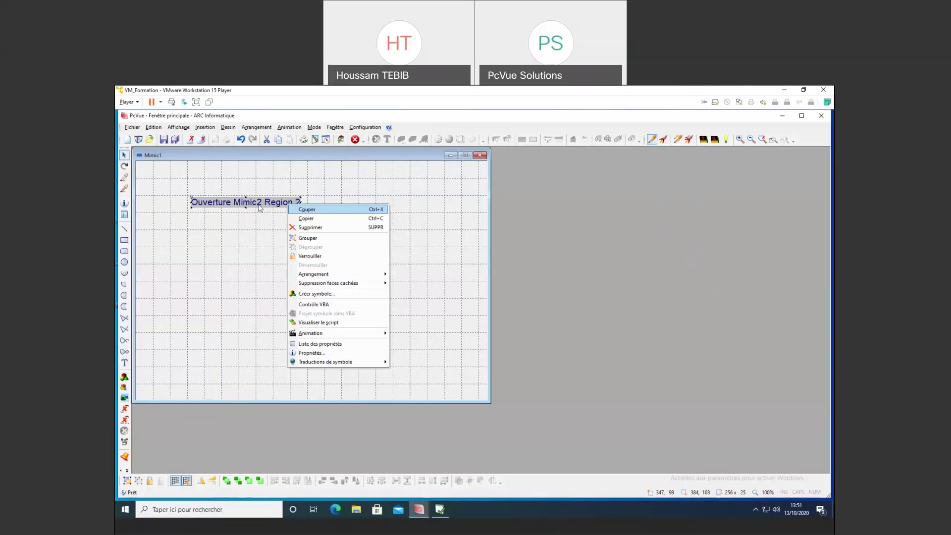
{"action": "mouse_move", "coordinate": [347, 333]}
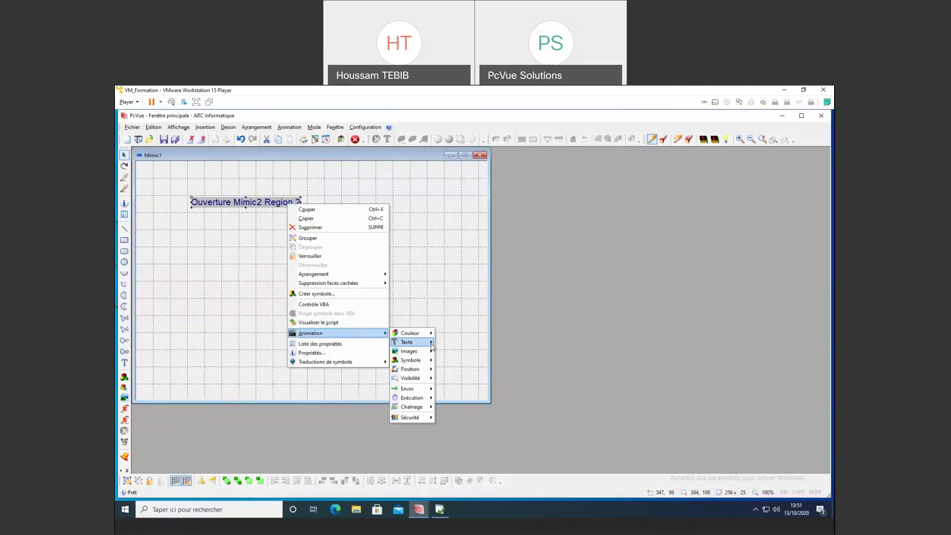
{"action": "mouse_move", "coordinate": [410, 397]}
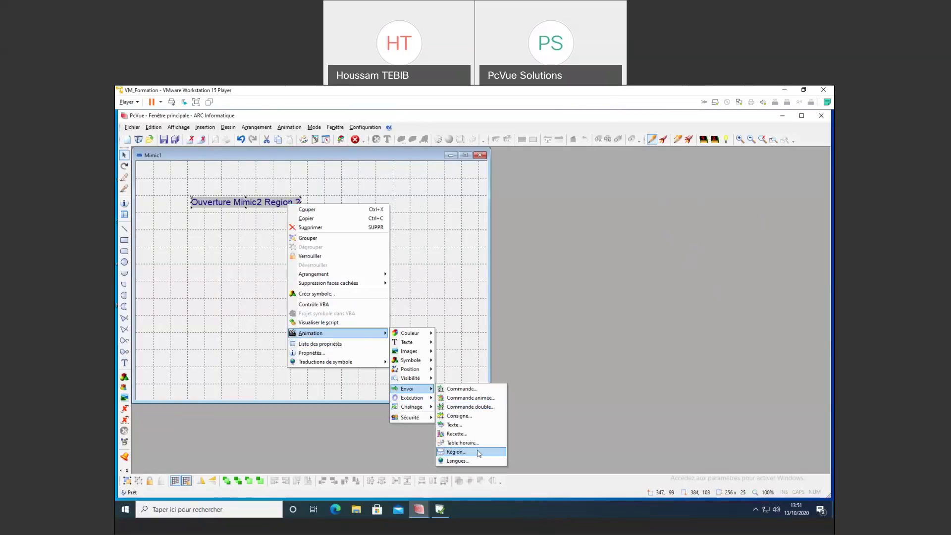
{"action": "left_click", "coordinate": [480, 452]}
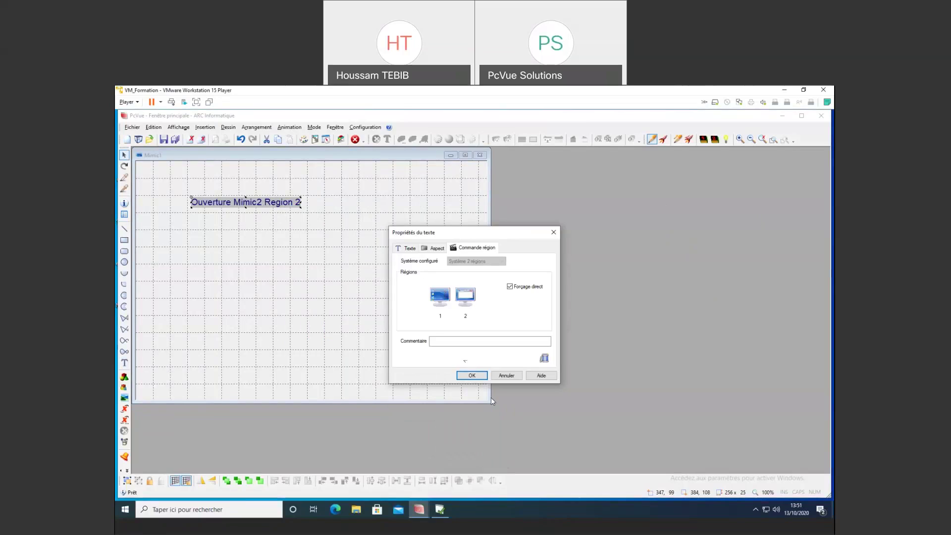
{"action": "left_click", "coordinate": [469, 297]}
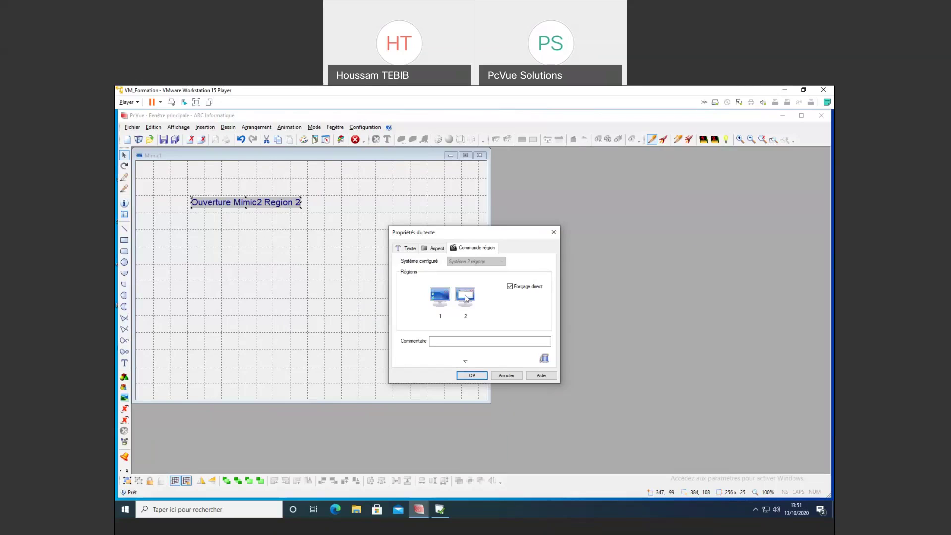
{"action": "left_click", "coordinate": [472, 376]}
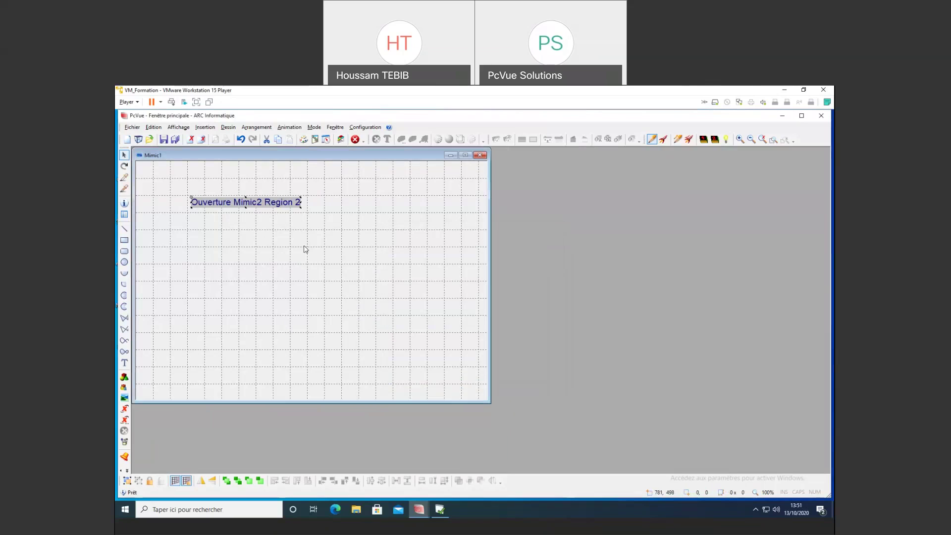
Add an opening link animation to the same text that targets the mimic Mimic2.
{"action": "right_click", "coordinate": [277, 204]}
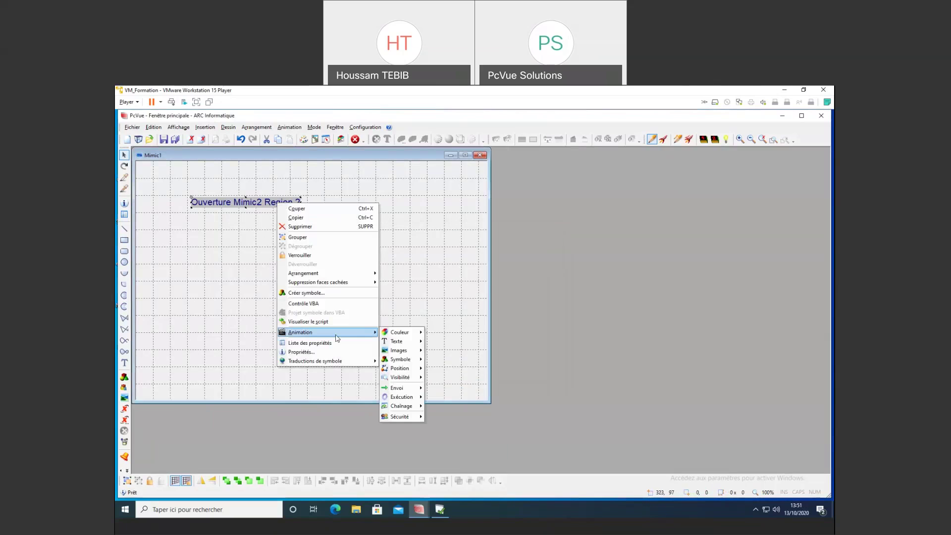
{"action": "mouse_move", "coordinate": [411, 406]}
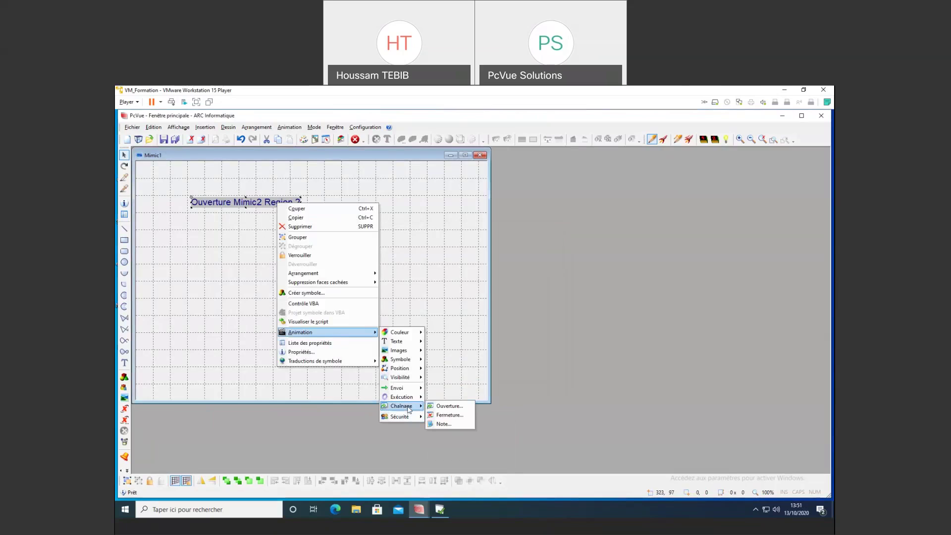
{"action": "left_click", "coordinate": [462, 407]}
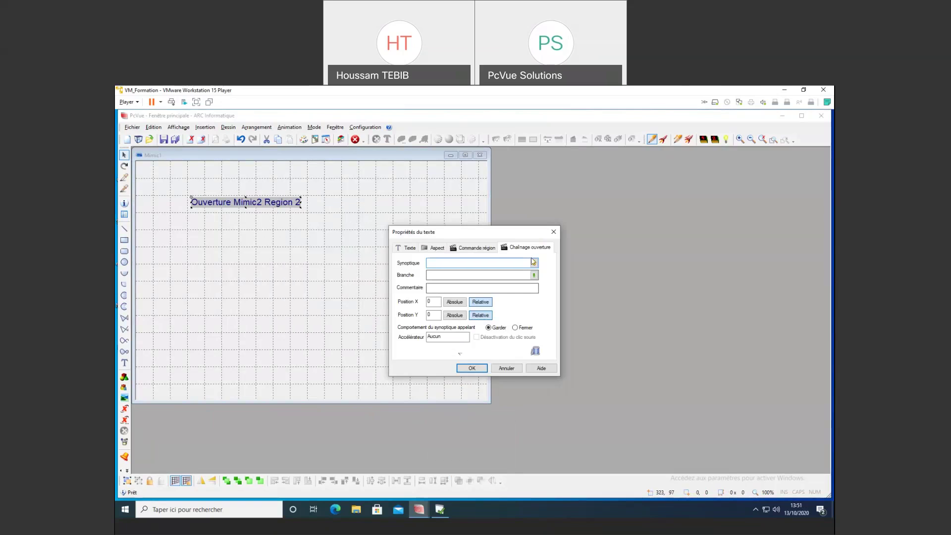
{"action": "left_click", "coordinate": [534, 263]}
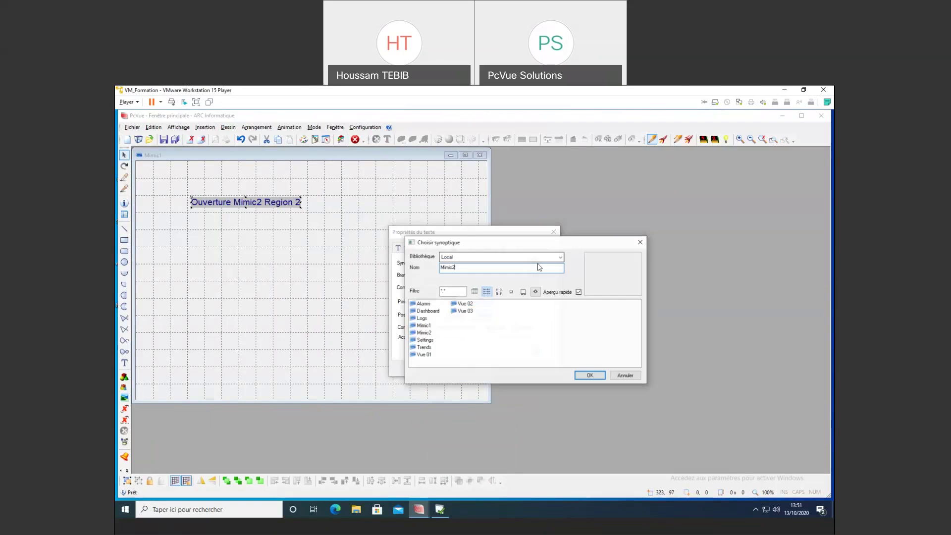
{"action": "double_click", "coordinate": [424, 332]}
{"action": "left_click", "coordinate": [472, 369]}
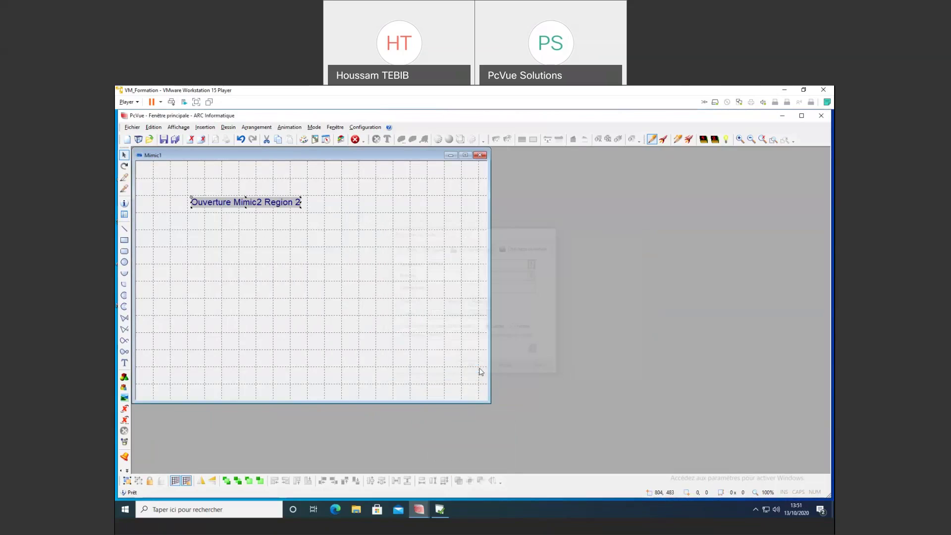
Switch Mimic1 to run mode, test the "Ouverture Mimic2 Region 2" link, and close the opened Mimic2.
{"action": "right_click", "coordinate": [382, 246]}
{"action": "left_click", "coordinate": [429, 318]}
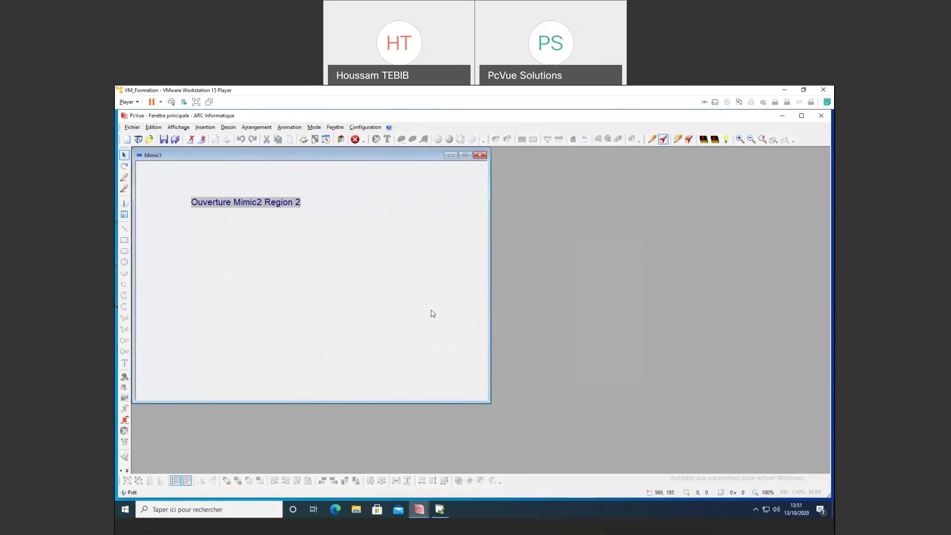
{"action": "left_click", "coordinate": [216, 181]}
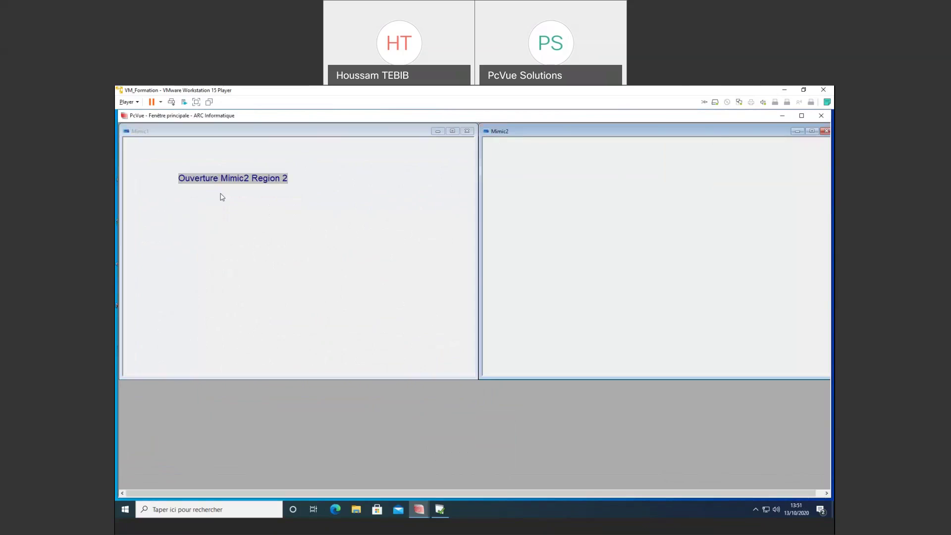
{"action": "left_click", "coordinate": [299, 206]}
{"action": "right_click", "coordinate": [315, 209]}
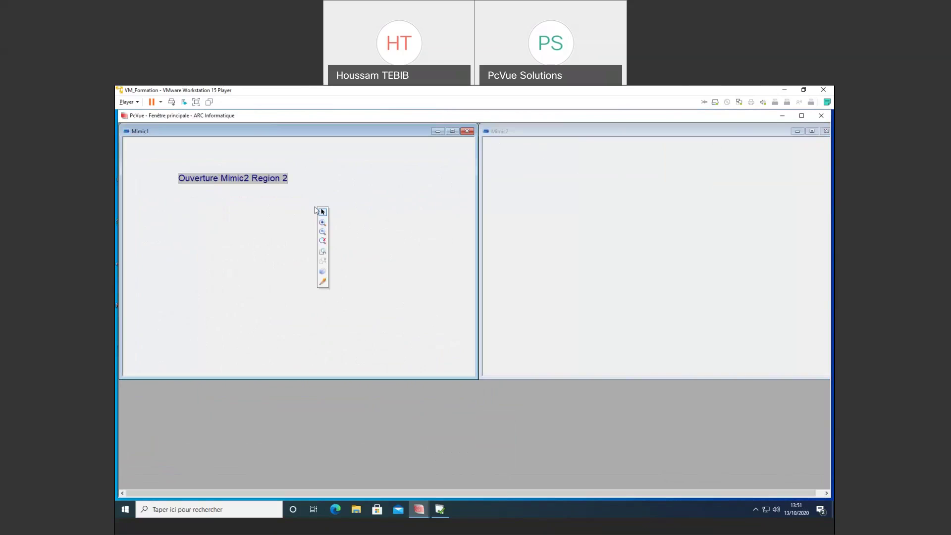
{"action": "left_click", "coordinate": [826, 131]}
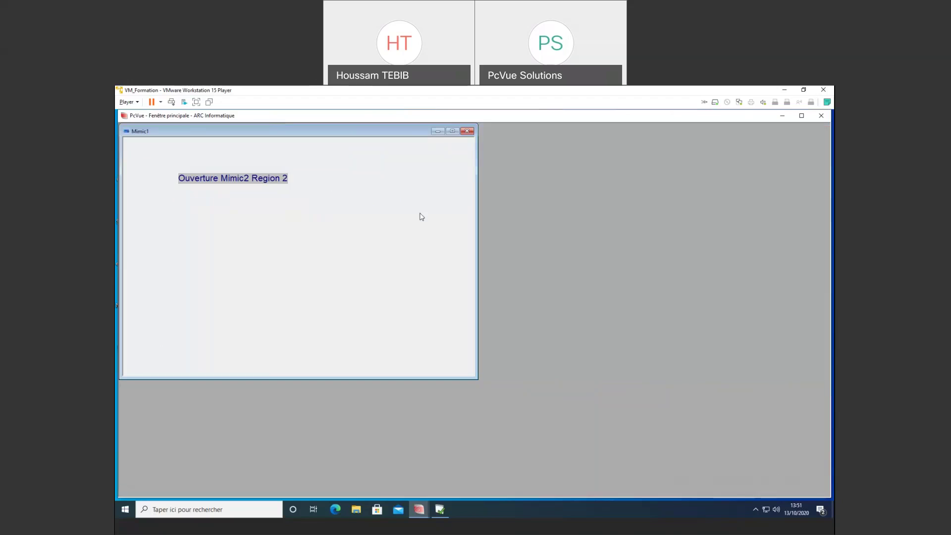
Return Mimic1 to edit mode, duplicate the link text just below the original, and relabel the copy "Ouverture Mimic2 Region 1".
{"action": "right_click", "coordinate": [240, 234]}
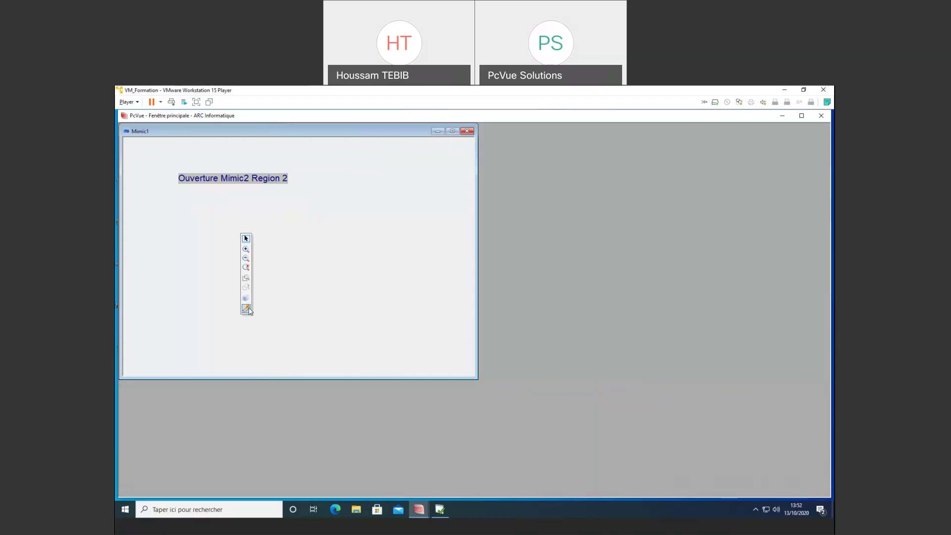
{"action": "left_click", "coordinate": [246, 309]}
{"action": "left_click_drag", "start_coordinate": [273, 180], "coordinate": [271, 213]}
{"action": "double_click", "coordinate": [271, 213]}
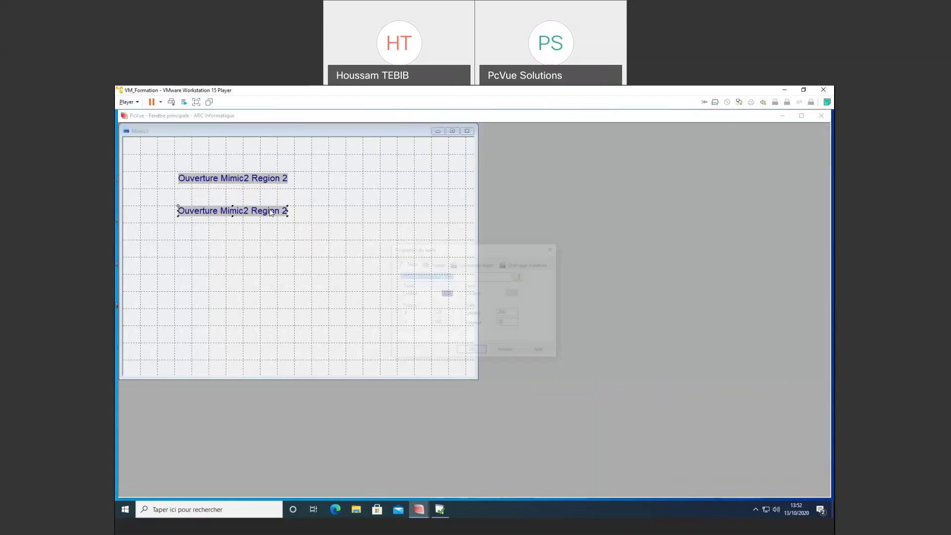
{"action": "left_click", "coordinate": [503, 279]}
{"action": "key", "text": "BackSpace"}
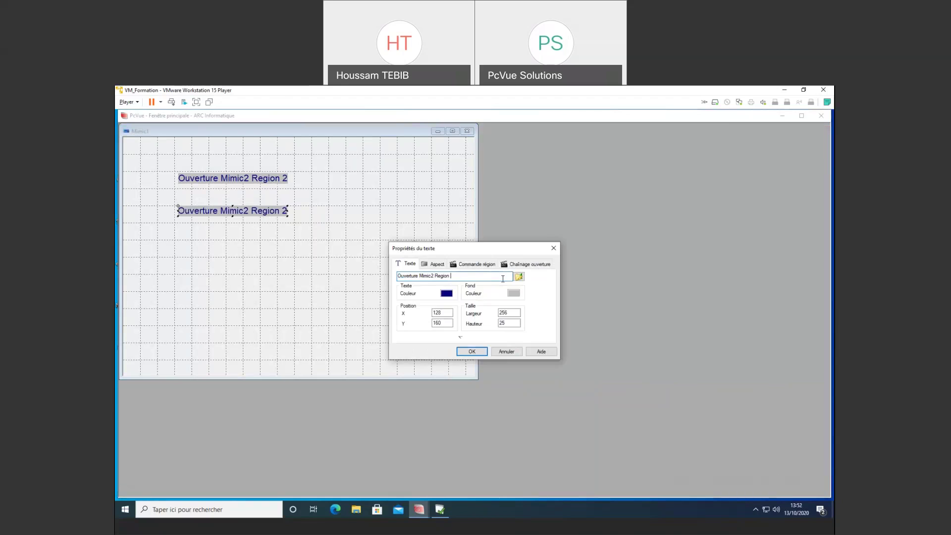
Change the copied text's region command to region 1 and apply the properties.
{"action": "left_click", "coordinate": [473, 264]}
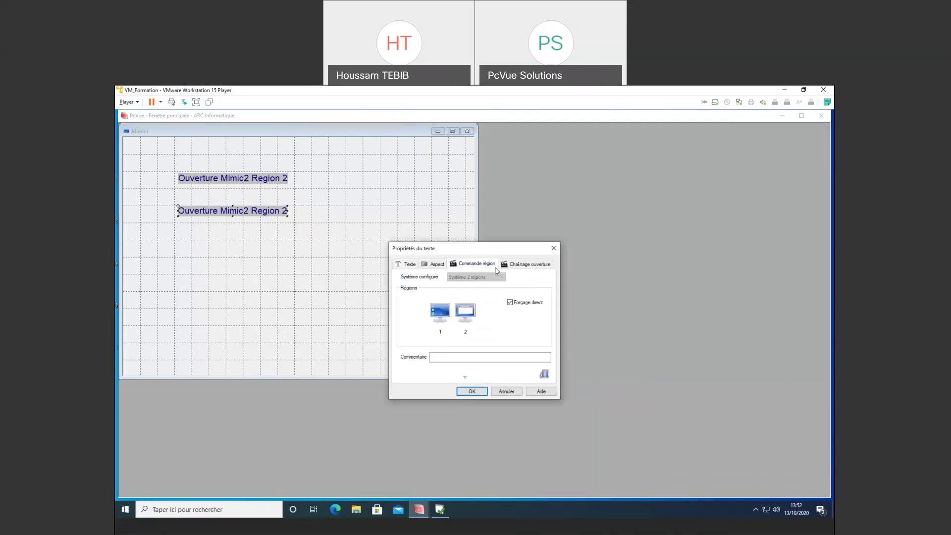
{"action": "left_click", "coordinate": [463, 311]}
{"action": "left_click", "coordinate": [472, 391]}
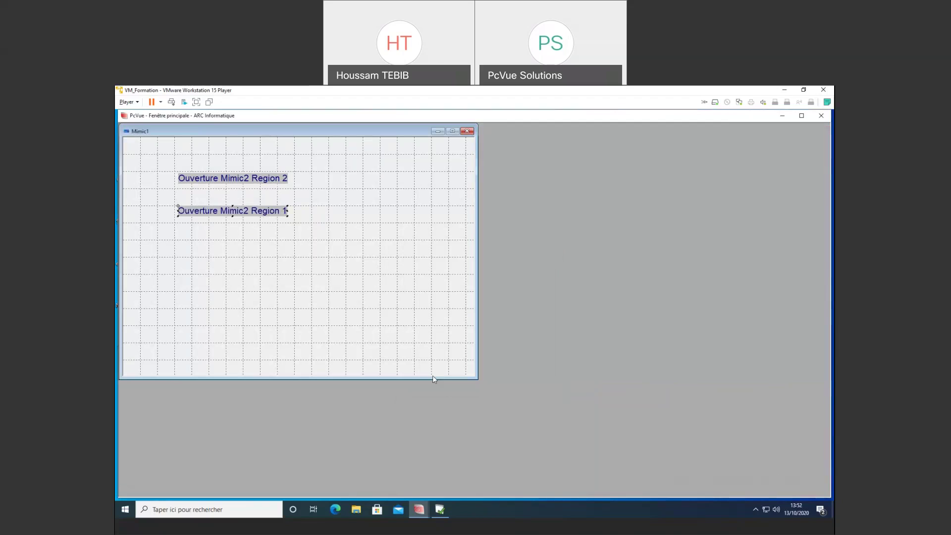
Put Mimic1 in run mode and test opening Mimic2 through both the region 1 and region 2 links.
{"action": "right_click", "coordinate": [410, 229]}
{"action": "left_click", "coordinate": [436, 300]}
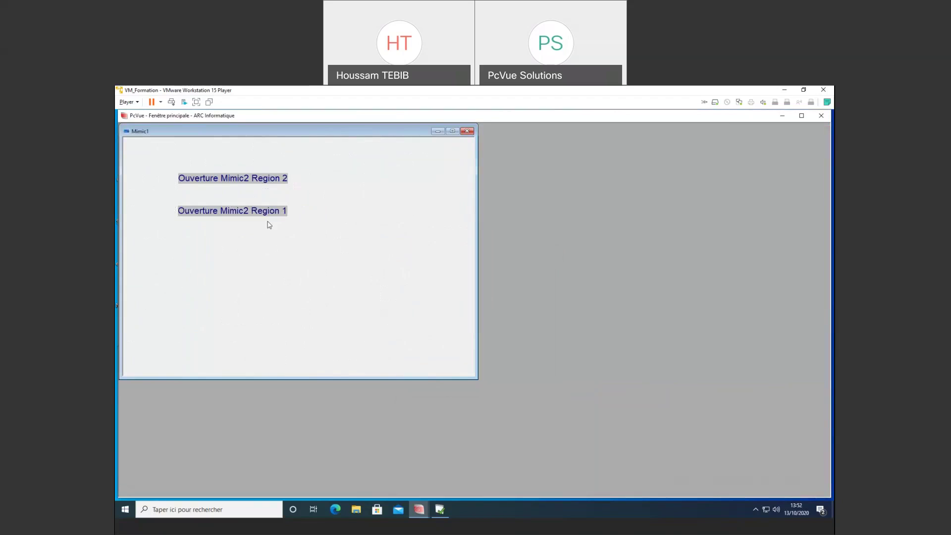
{"action": "left_click", "coordinate": [238, 215]}
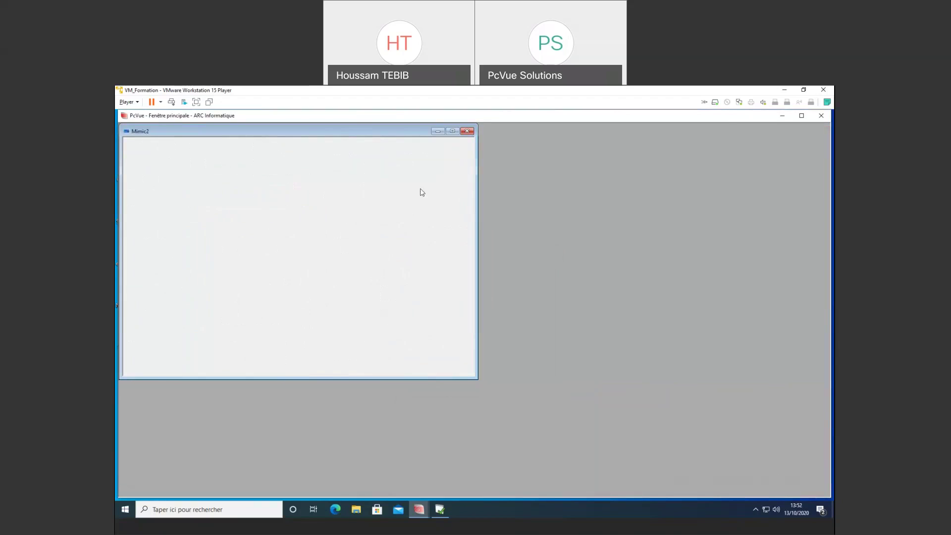
{"action": "left_click", "coordinate": [467, 130]}
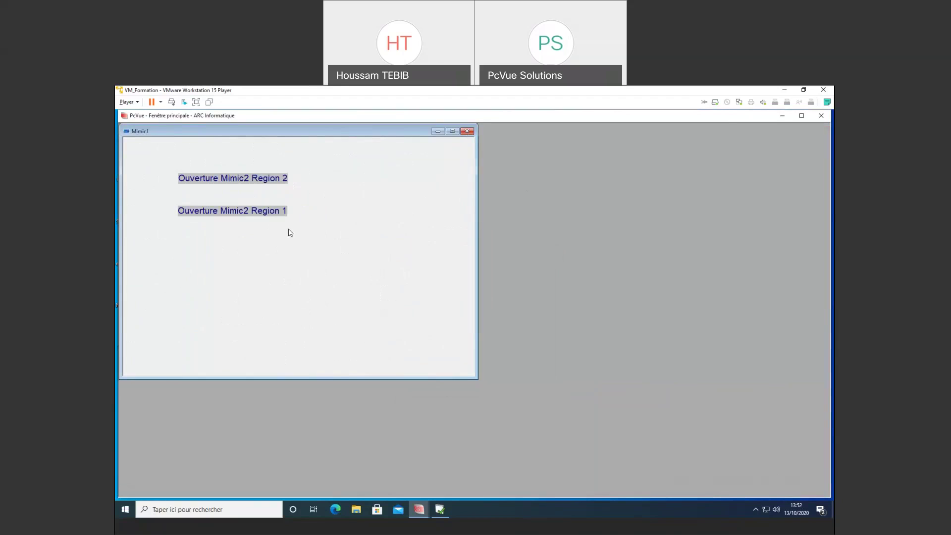
{"action": "left_click", "coordinate": [277, 181]}
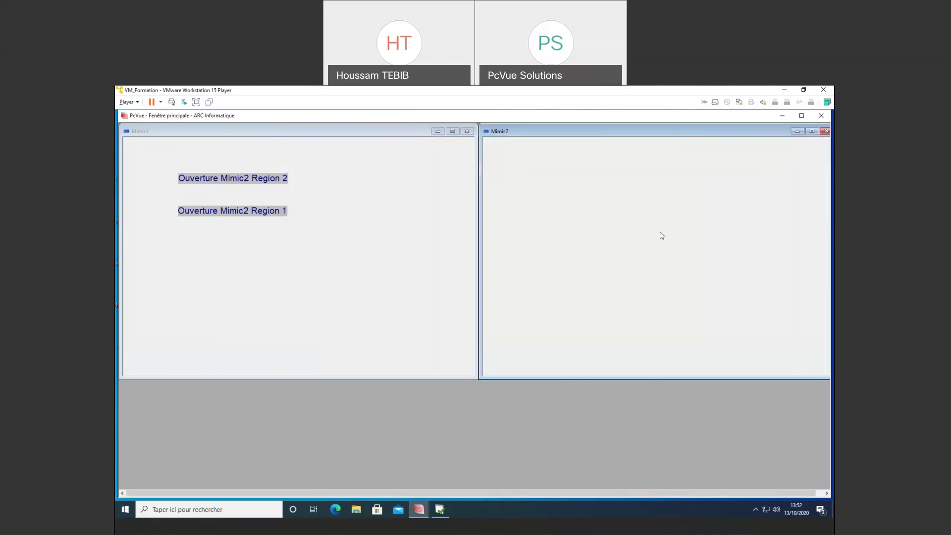
{"action": "left_click", "coordinate": [274, 211]}
{"action": "left_click", "coordinate": [353, 247]}
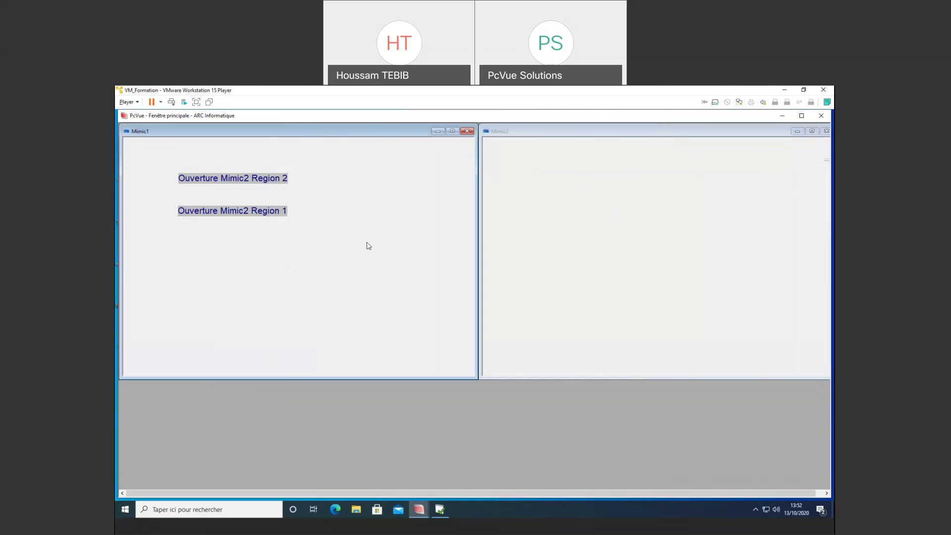
Enable the new region operating mode and "Synoptiques ouvrables dans plusieurs régions simultanément" in the graphical options.
{"action": "key", "text": "F7"}
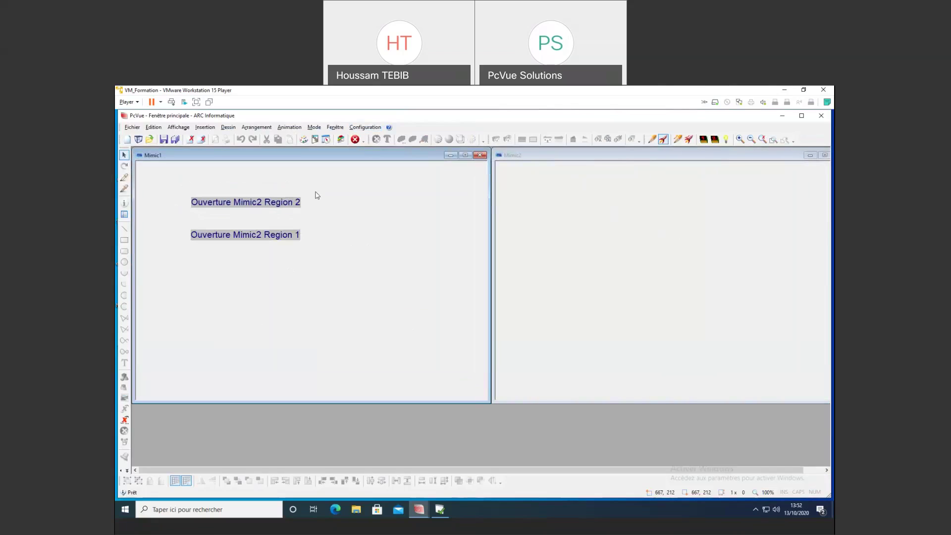
{"action": "left_click", "coordinate": [366, 129]}
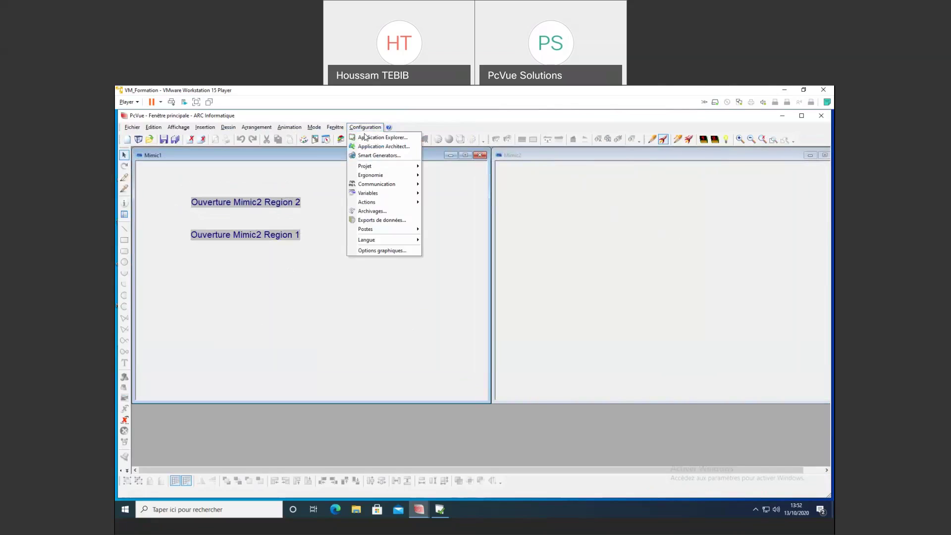
{"action": "left_click", "coordinate": [393, 252]}
{"action": "left_click_drag", "start_coordinate": [552, 226], "coordinate": [551, 324]}
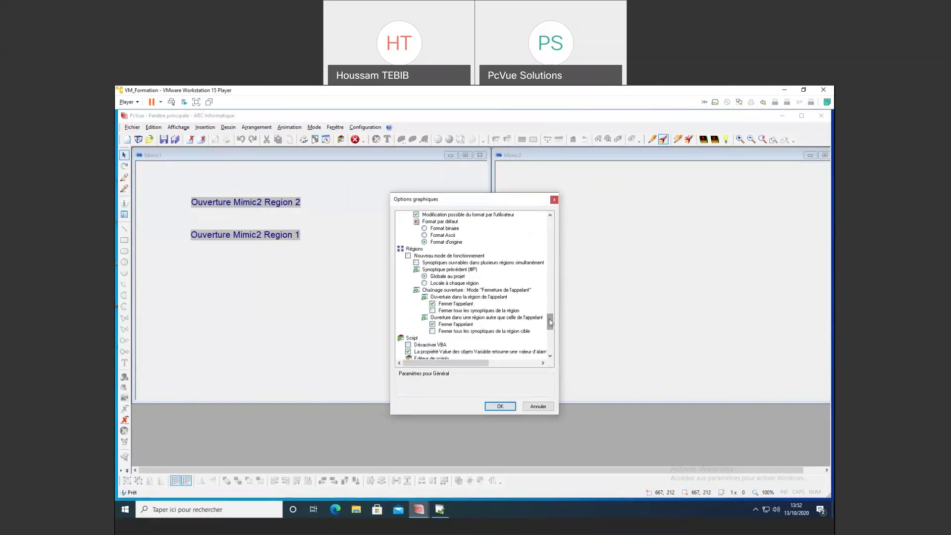
{"action": "left_click", "coordinate": [408, 256]}
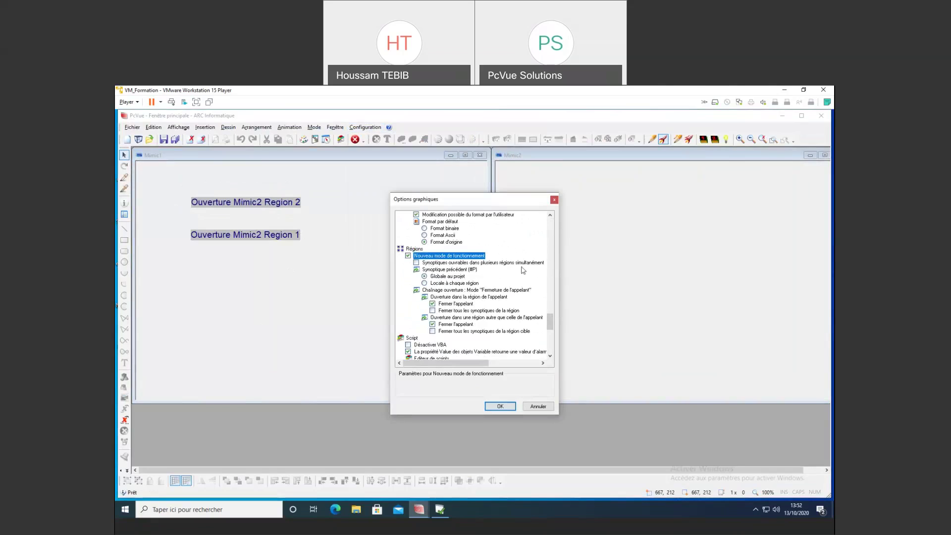
{"action": "left_click", "coordinate": [416, 263]}
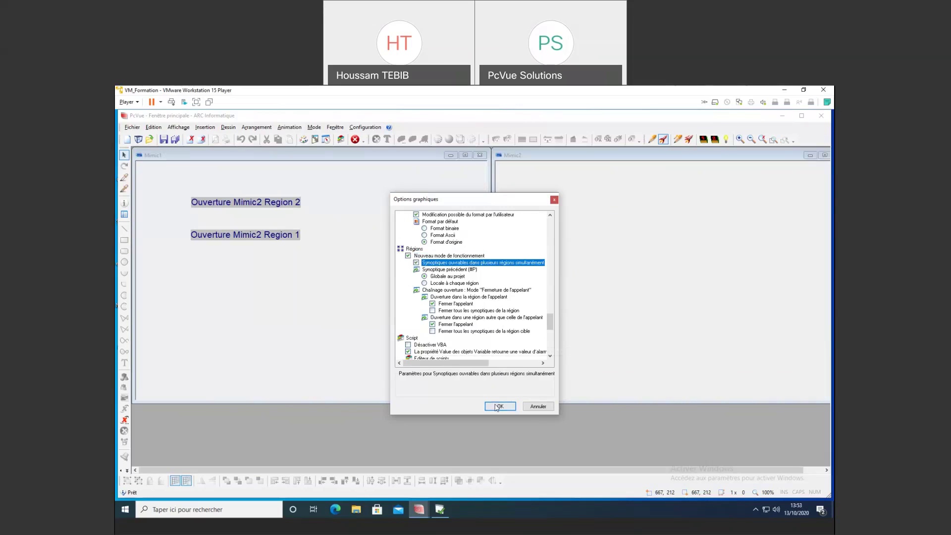
{"action": "left_click", "coordinate": [498, 409]}
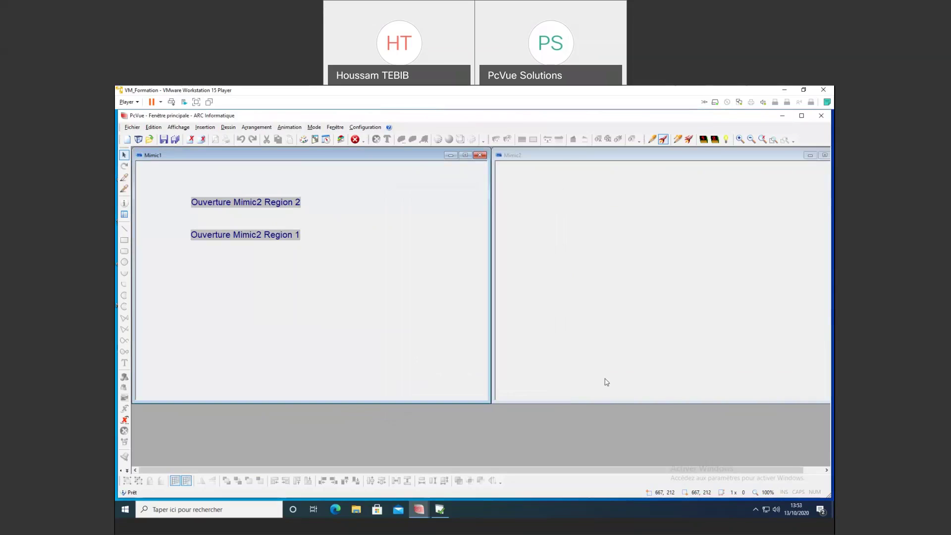
In run mode, close Mimic2, test opening it in regions 2 and 1 from Mimic1's links, and close both copies.
{"action": "left_click", "coordinate": [610, 247]}
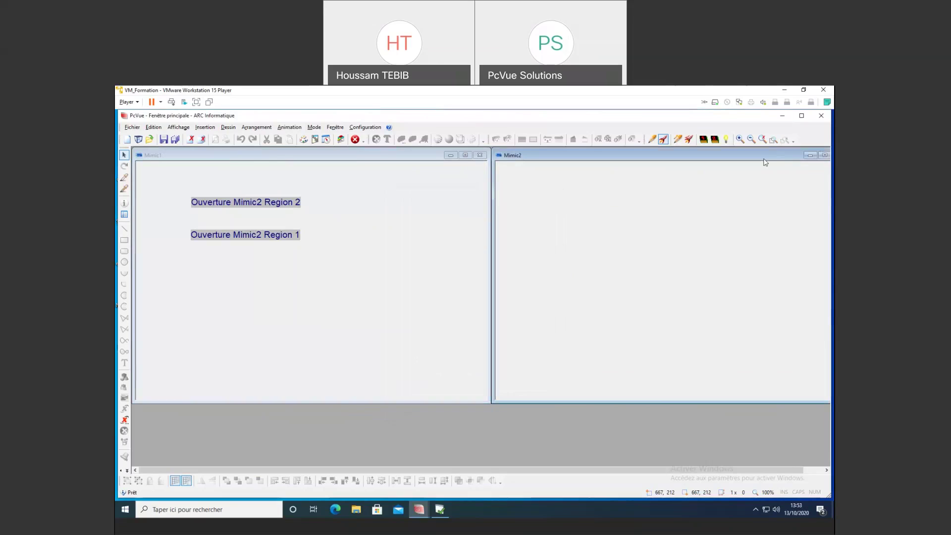
{"action": "key", "text": "ctrl+r"}
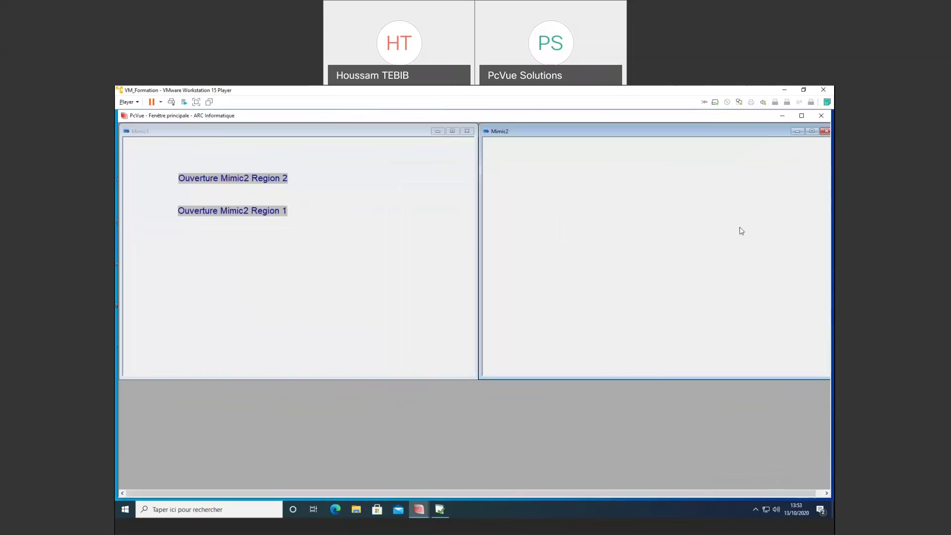
{"action": "left_click", "coordinate": [825, 131]}
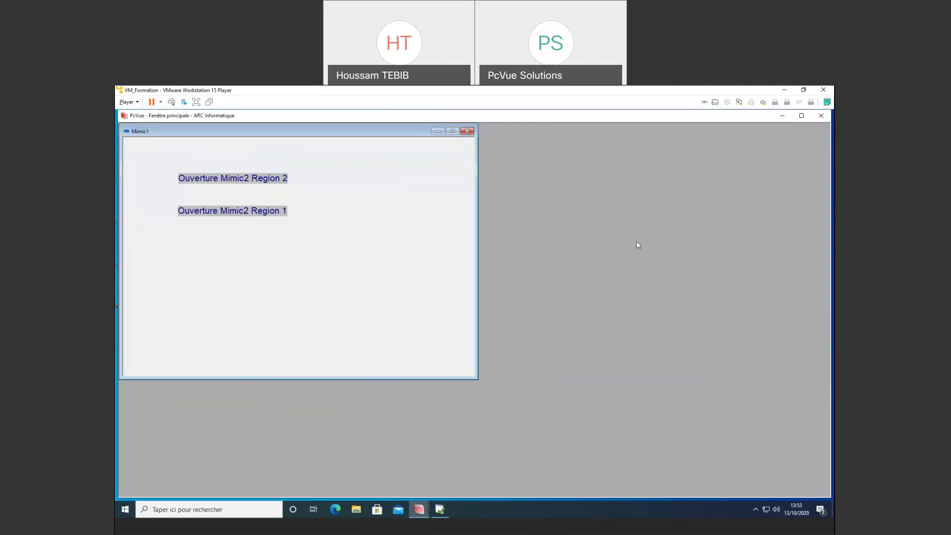
{"action": "left_click", "coordinate": [273, 183]}
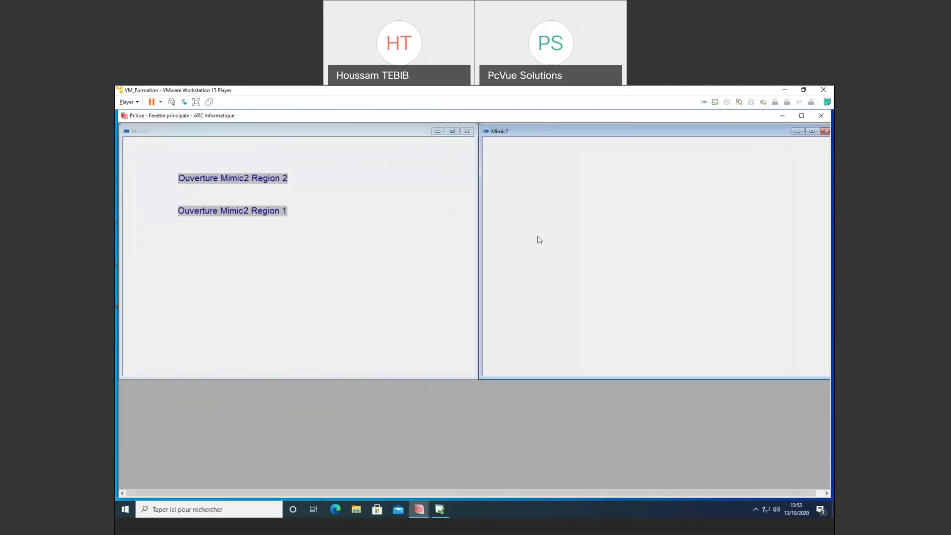
{"action": "left_click", "coordinate": [233, 212]}
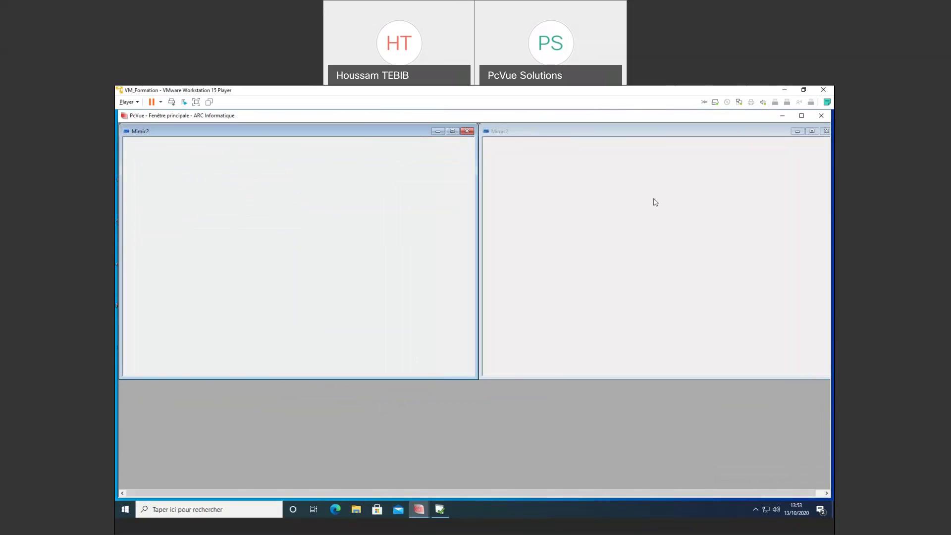
{"action": "left_click", "coordinate": [784, 197]}
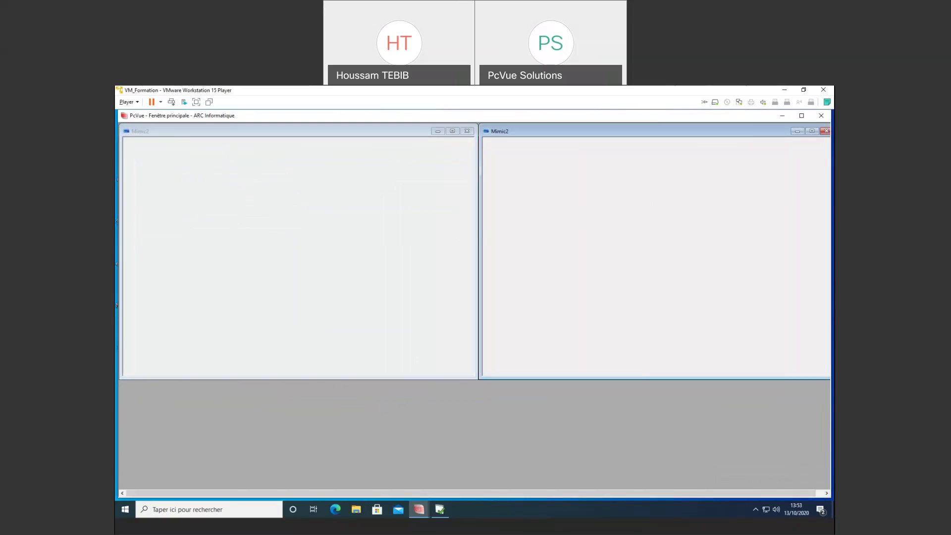
{"action": "left_click", "coordinate": [826, 131]}
{"action": "left_click", "coordinate": [470, 132]}
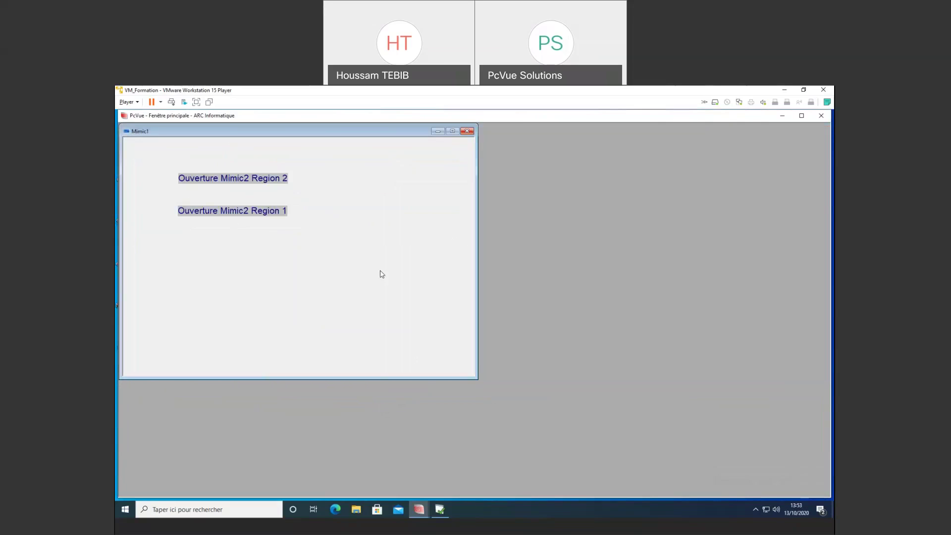
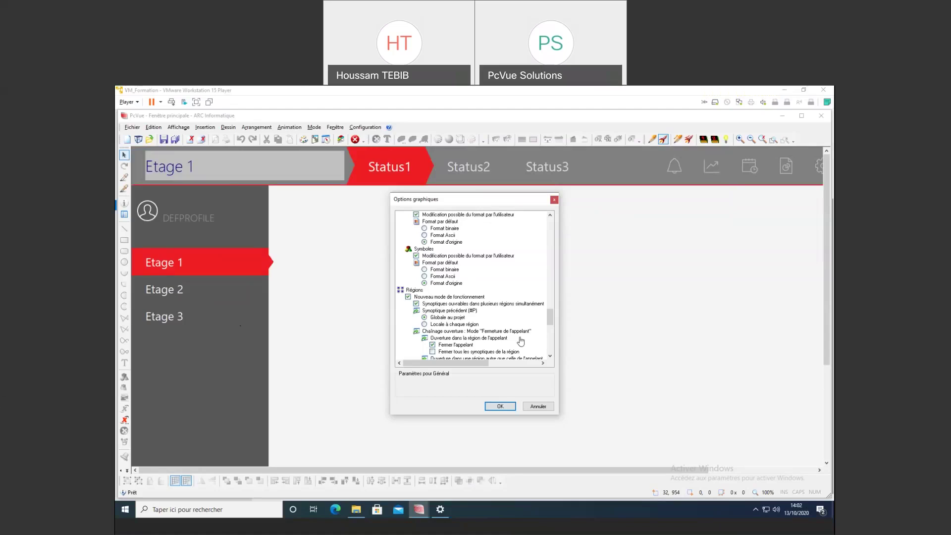
Review the Régions section of the graphical options, toggling simultaneous mimic opening in several regions off and back on.
{"action": "left_click", "coordinate": [561, 407]}
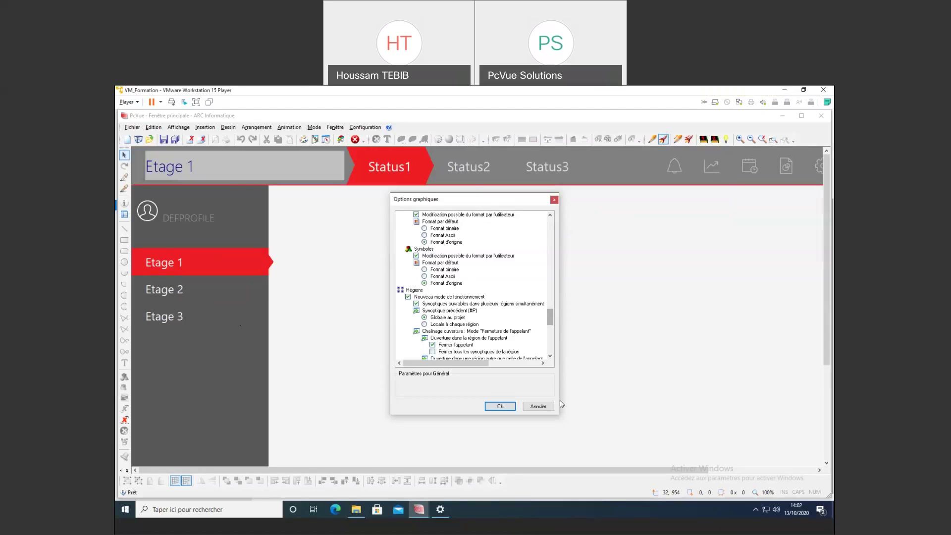
{"action": "left_click", "coordinate": [549, 406]}
{"action": "left_click", "coordinate": [365, 127]}
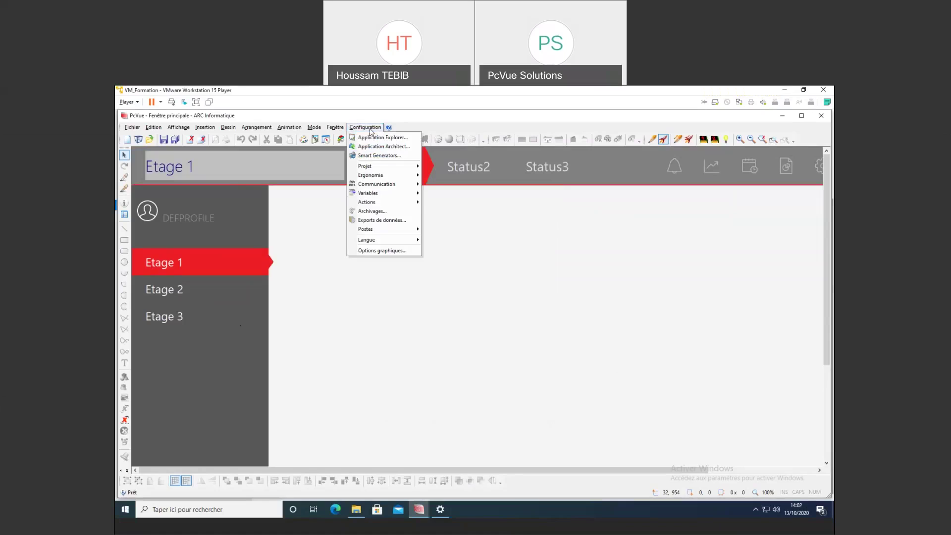
{"action": "left_click", "coordinate": [406, 253]}
{"action": "left_click_drag", "start_coordinate": [550, 226], "coordinate": [569, 324]}
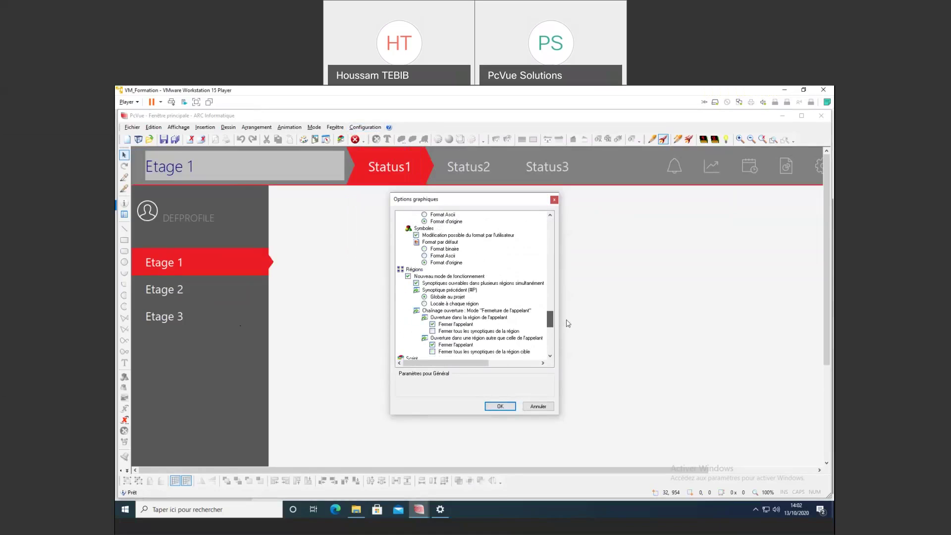
{"action": "left_click", "coordinate": [447, 284]}
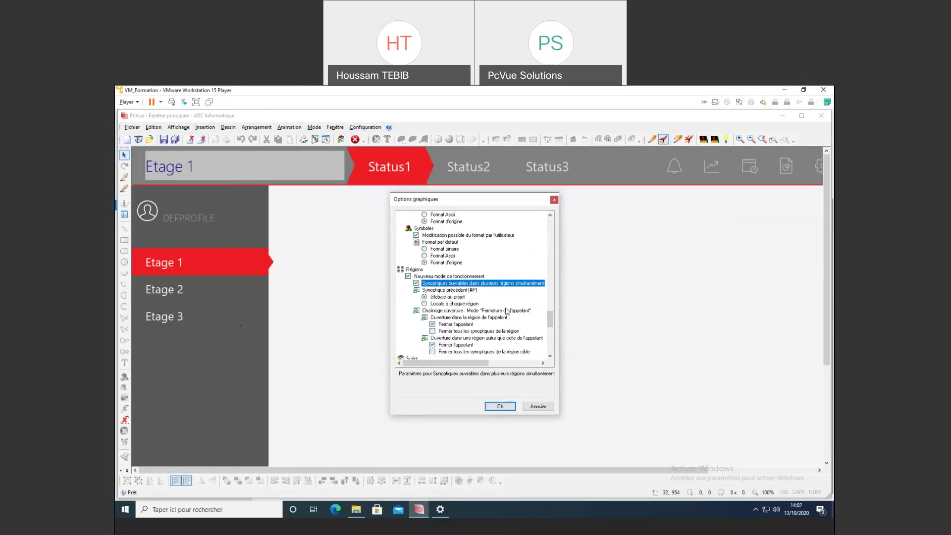
{"action": "left_click", "coordinate": [417, 283]}
{"action": "left_click", "coordinate": [417, 283]}
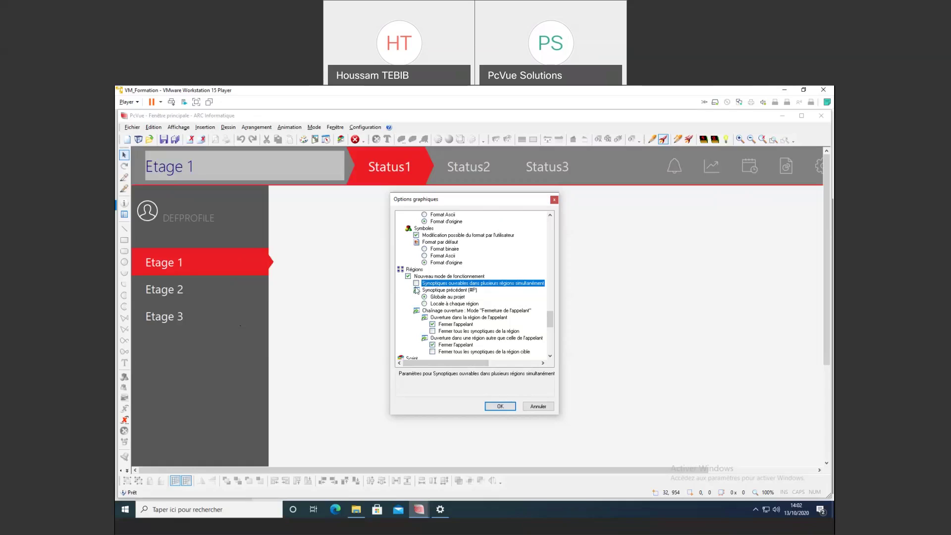
{"action": "left_click", "coordinate": [499, 407]}
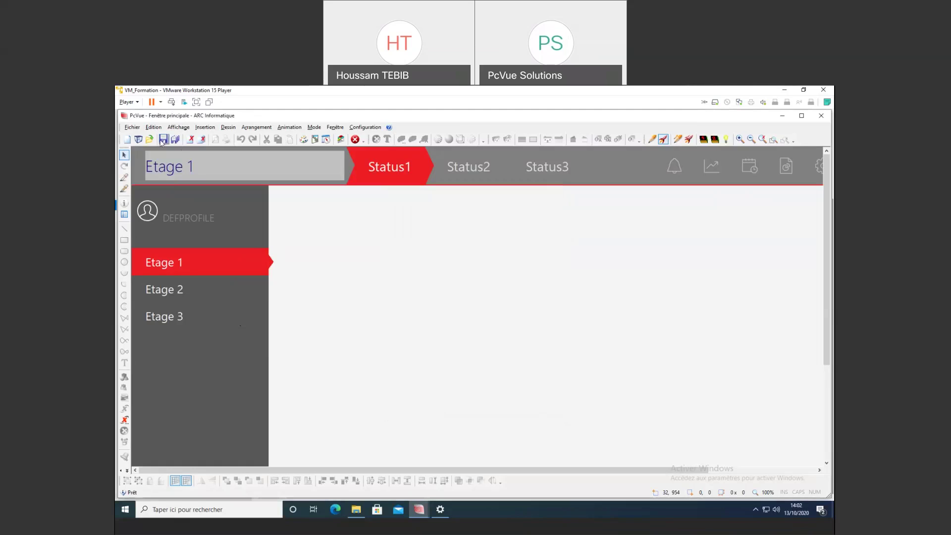
Replace the Etage 1 view with Mimic1 and test its links opening Mimic2 in region 2 and region 1.
{"action": "left_click", "coordinate": [190, 139]}
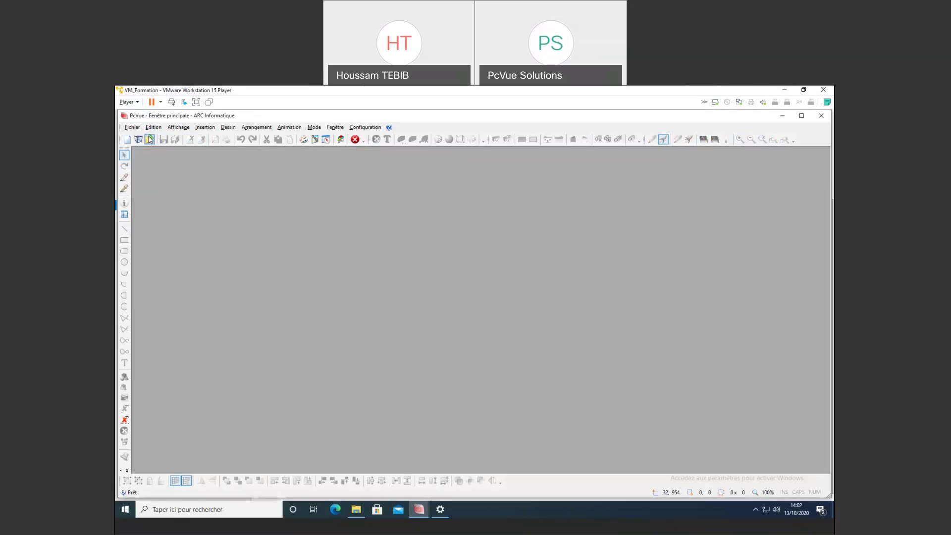
{"action": "double_click", "coordinate": [424, 326]}
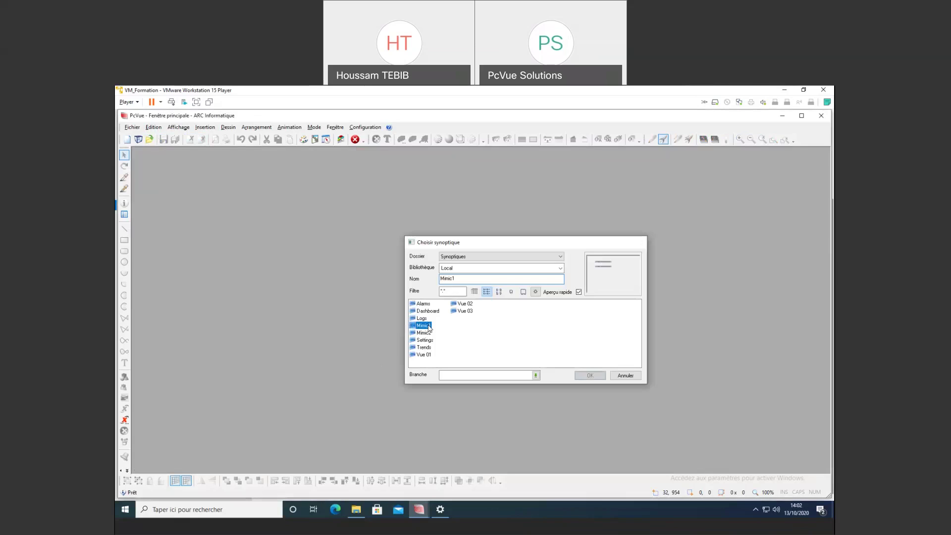
{"action": "left_click", "coordinate": [290, 205]}
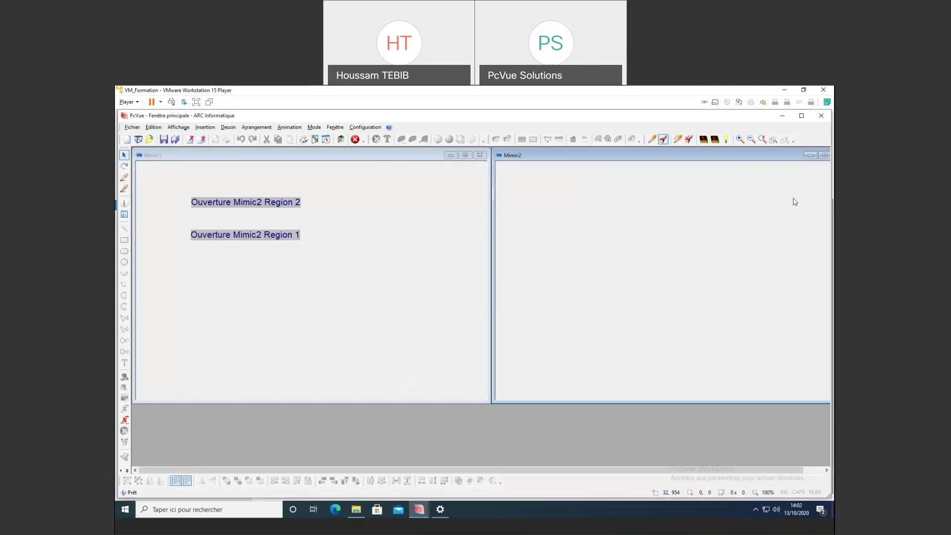
{"action": "left_click", "coordinate": [267, 235]}
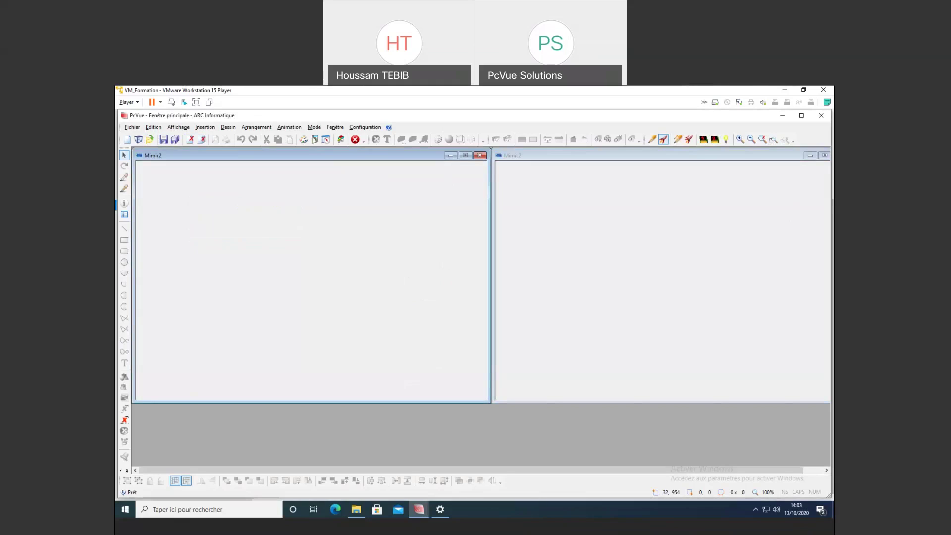
Check the option for opening mimics in several regions in the graphical options, and leave the dialog without changes.
{"action": "left_click", "coordinate": [365, 127]}
{"action": "left_click", "coordinate": [393, 251]}
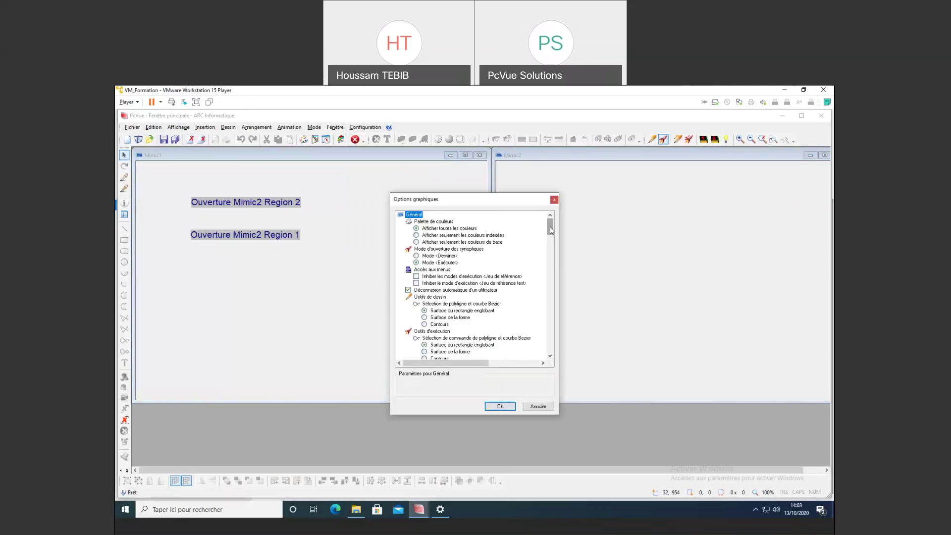
{"action": "scroll", "coordinate": [547, 238], "scroll_direction": "down", "scroll_amount": 2}
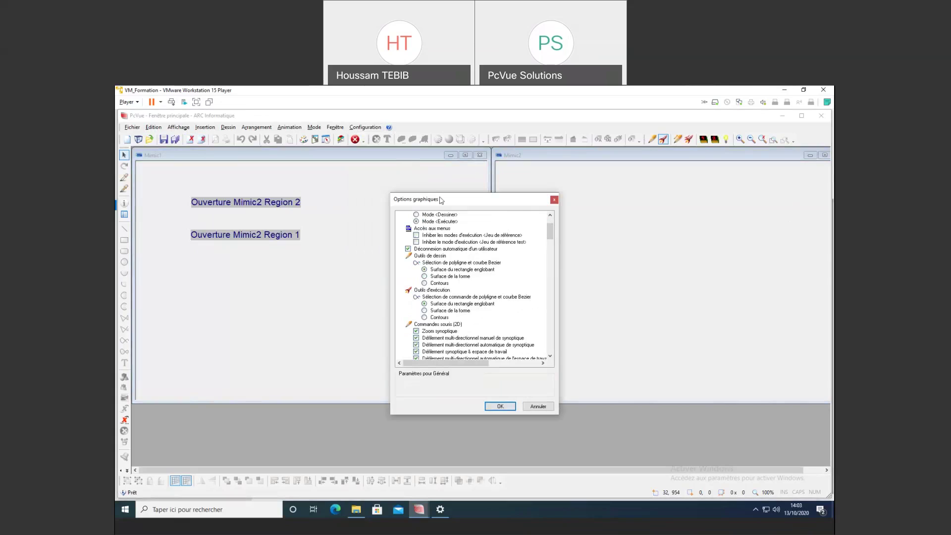
{"action": "scroll", "coordinate": [486, 257], "scroll_direction": "down", "scroll_amount": 10}
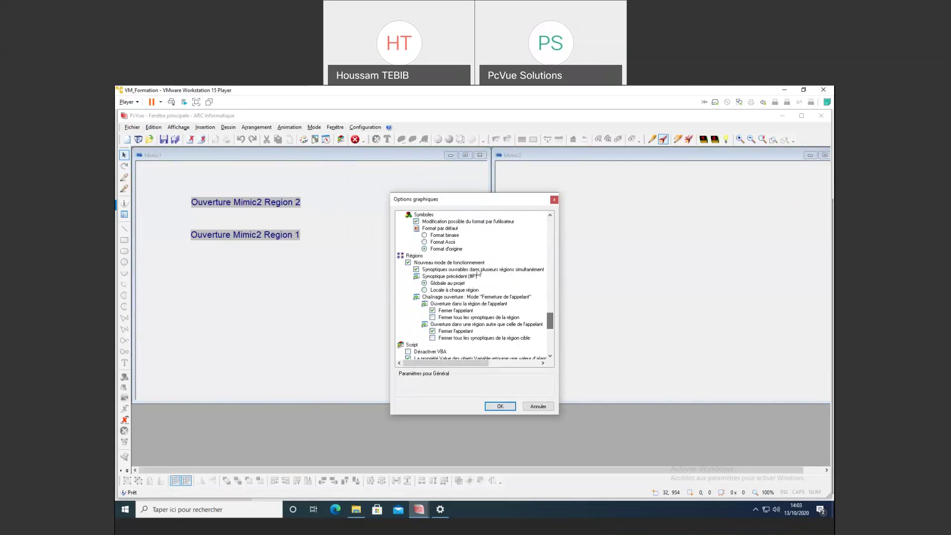
{"action": "left_click", "coordinate": [533, 270]}
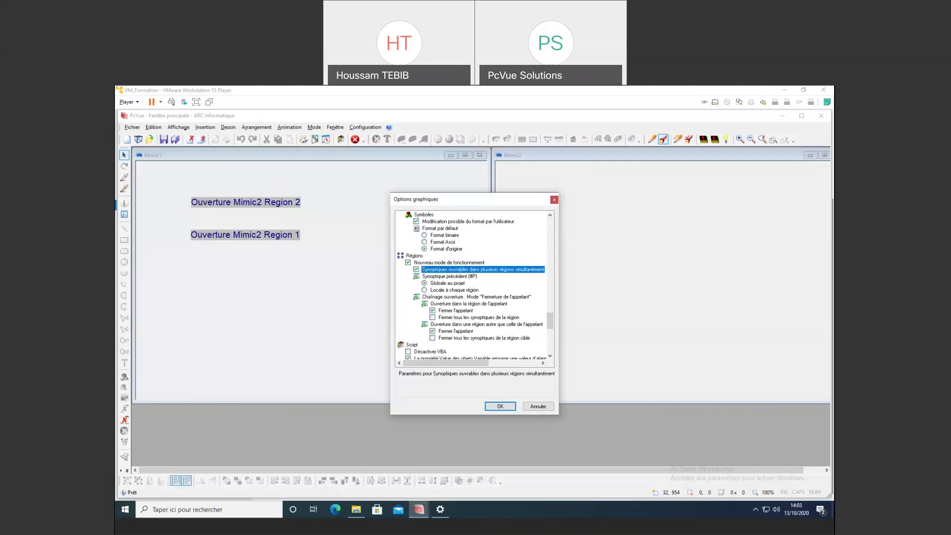
{"action": "left_click", "coordinate": [539, 407]}
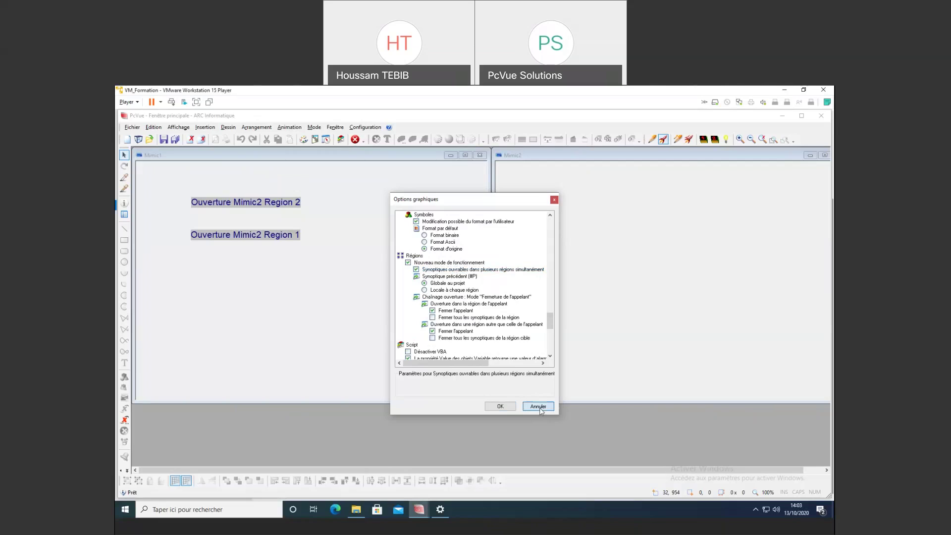
{"action": "left_click", "coordinate": [540, 410]}
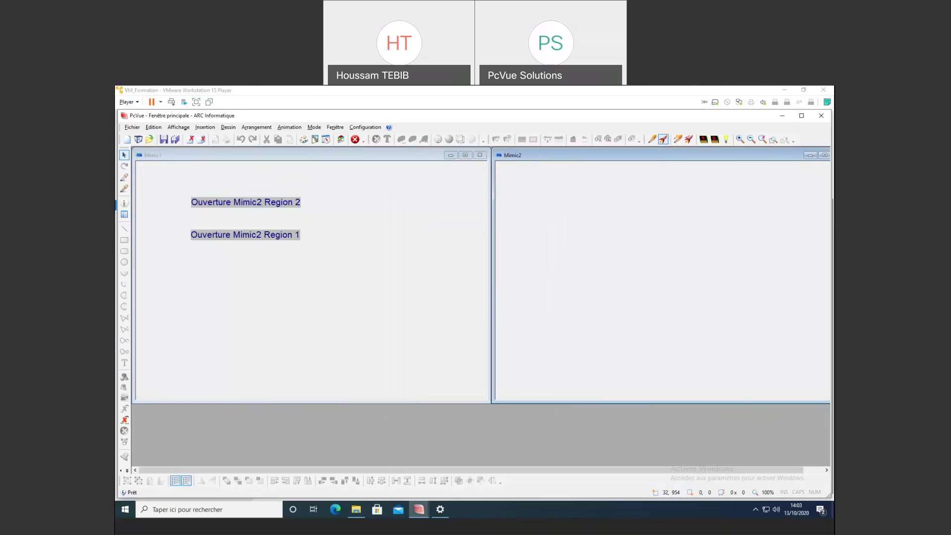
Open Mimic2 in both regions from Mimic1's links and move the region 1 window aside to uncover Mimic1.
{"action": "left_click", "coordinate": [297, 201]}
{"action": "left_click", "coordinate": [291, 241]}
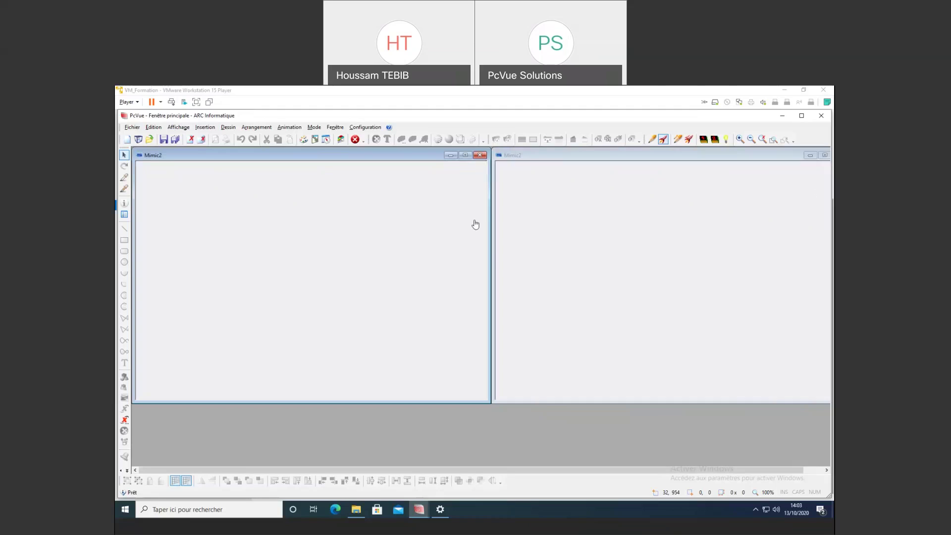
{"action": "left_click", "coordinate": [442, 163]}
{"action": "left_click_drag", "start_coordinate": [420, 160], "coordinate": [454, 184]}
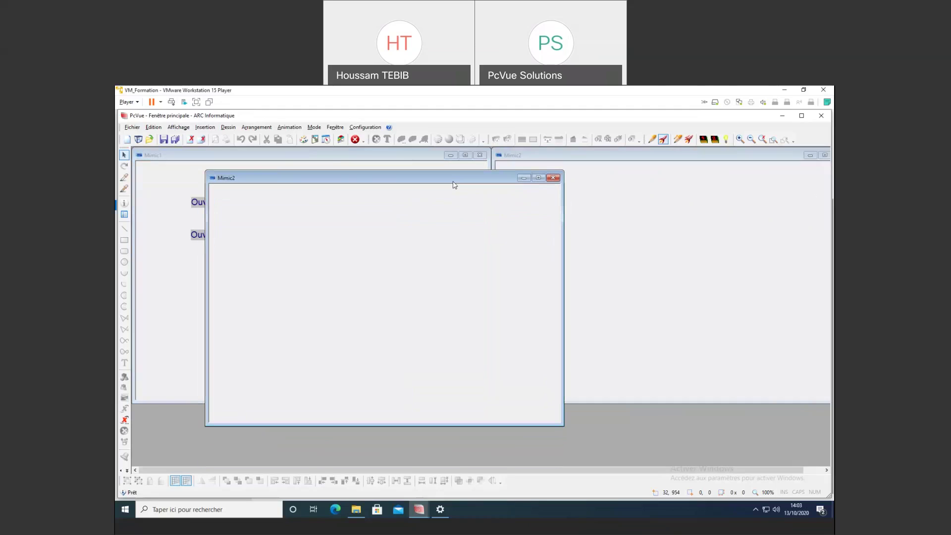
Widen the moved Mimic2 window by changing the window width in its properties.
{"action": "right_click", "coordinate": [454, 184]}
{"action": "left_click", "coordinate": [492, 230]}
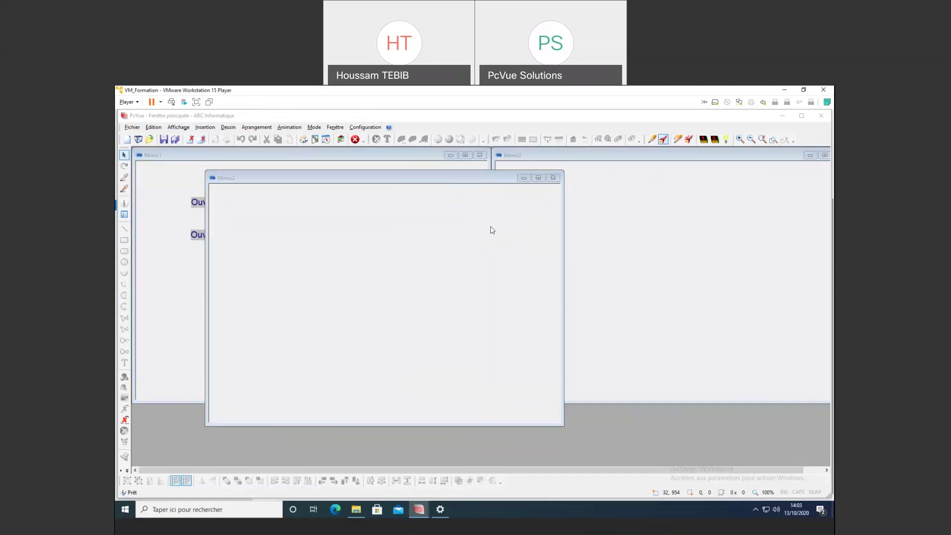
{"action": "double_click", "coordinate": [473, 218]}
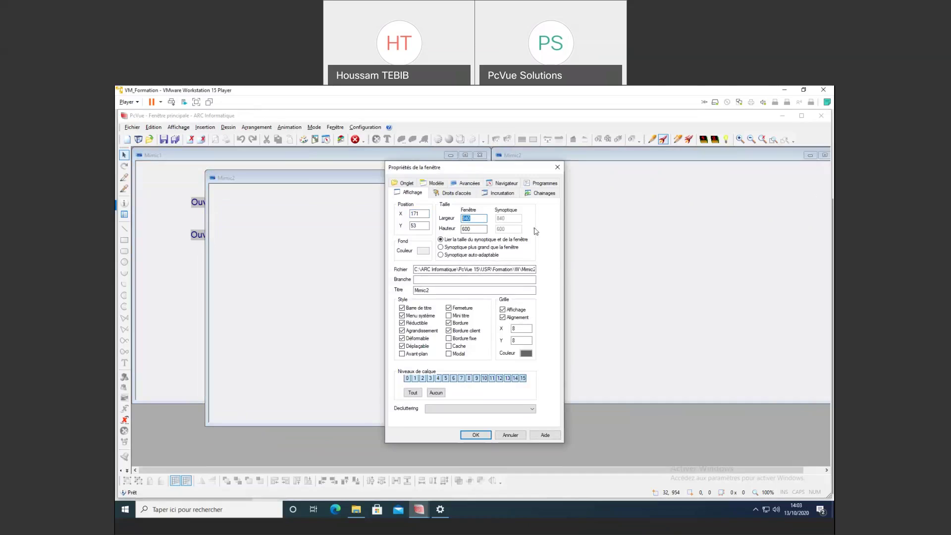
{"action": "type", "text": "16"}
{"action": "left_click", "coordinate": [477, 435]}
Close both Mimic2 windows, choosing to save the changes made to the widened one.
{"action": "left_click_drag", "start_coordinate": [544, 183], "coordinate": [450, 172]}
{"action": "left_click", "coordinate": [815, 167]}
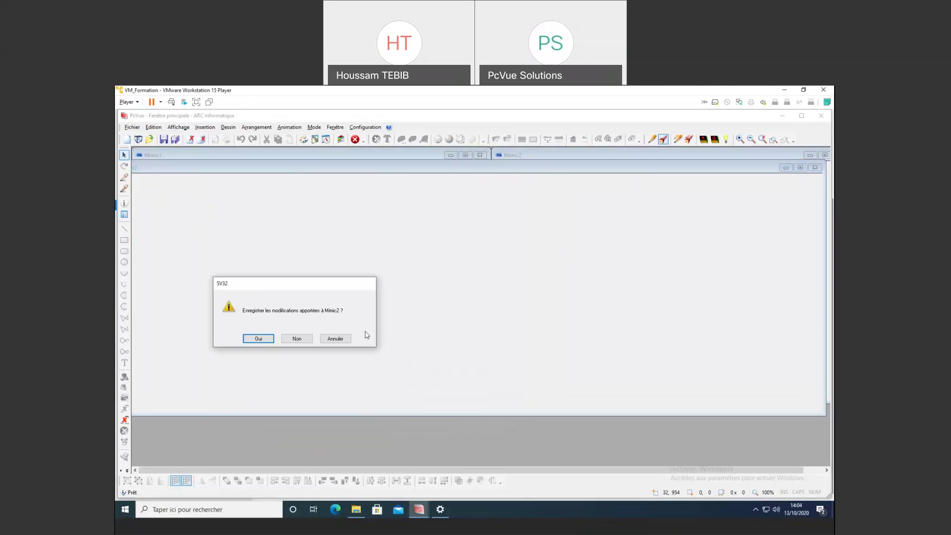
{"action": "left_click", "coordinate": [259, 339]}
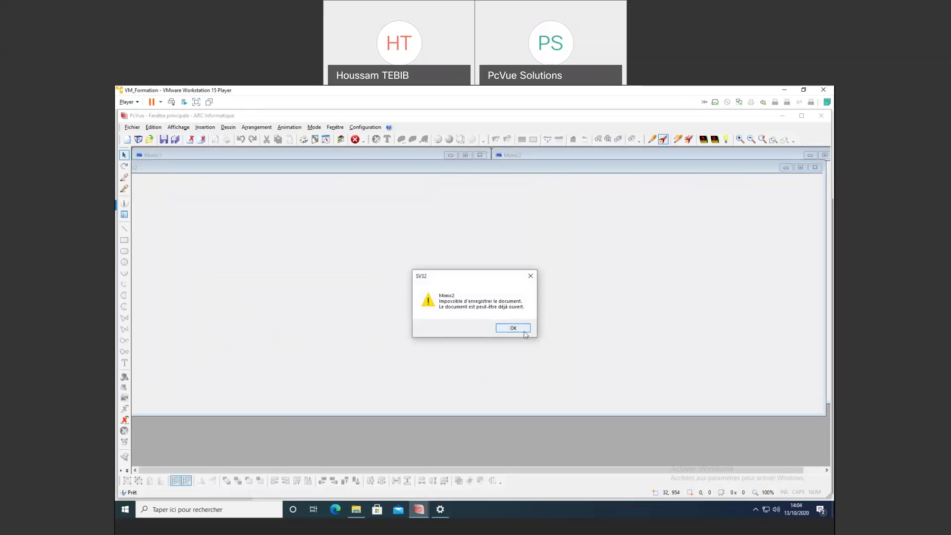
{"action": "left_click", "coordinate": [525, 332]}
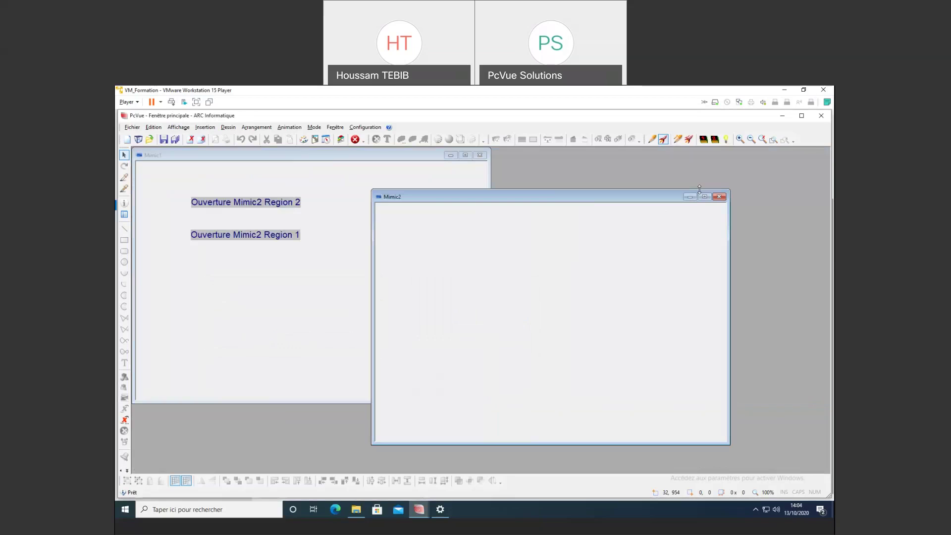
{"action": "left_click", "coordinate": [718, 197]}
Test Mimic1's region 1 link with the widened Mimic2, moving its window down to uncover Mimic1, and close Mimic2 after each opening.
{"action": "left_click", "coordinate": [280, 234]}
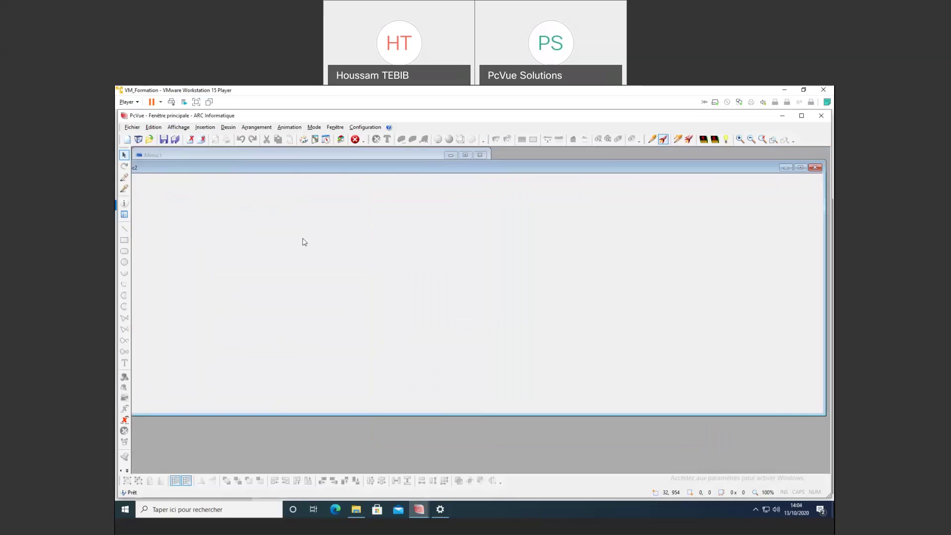
{"action": "double_click", "coordinate": [407, 165]}
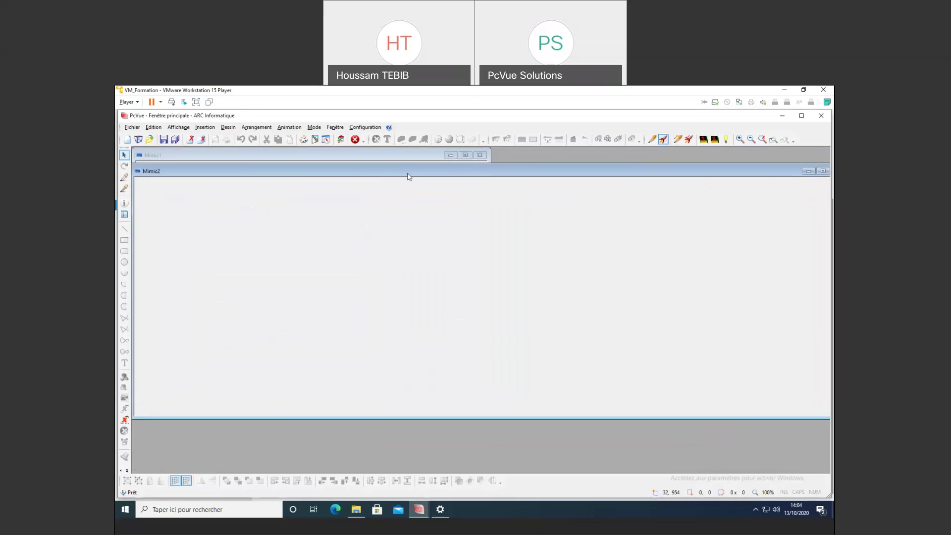
{"action": "left_click_drag", "start_coordinate": [408, 174], "coordinate": [406, 193]}
{"action": "left_click", "coordinate": [400, 166]}
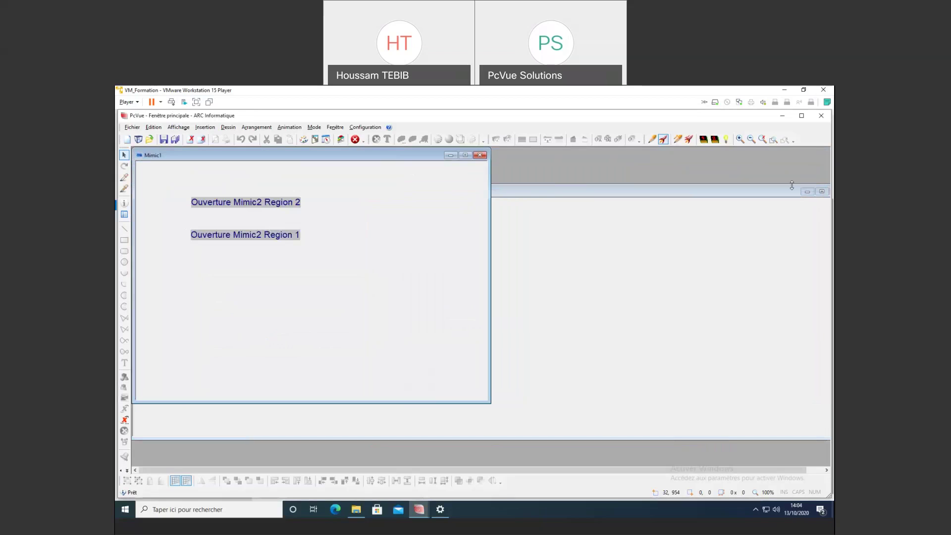
{"action": "left_click_drag", "start_coordinate": [792, 190], "coordinate": [775, 191]}
{"action": "left_click", "coordinate": [820, 192]}
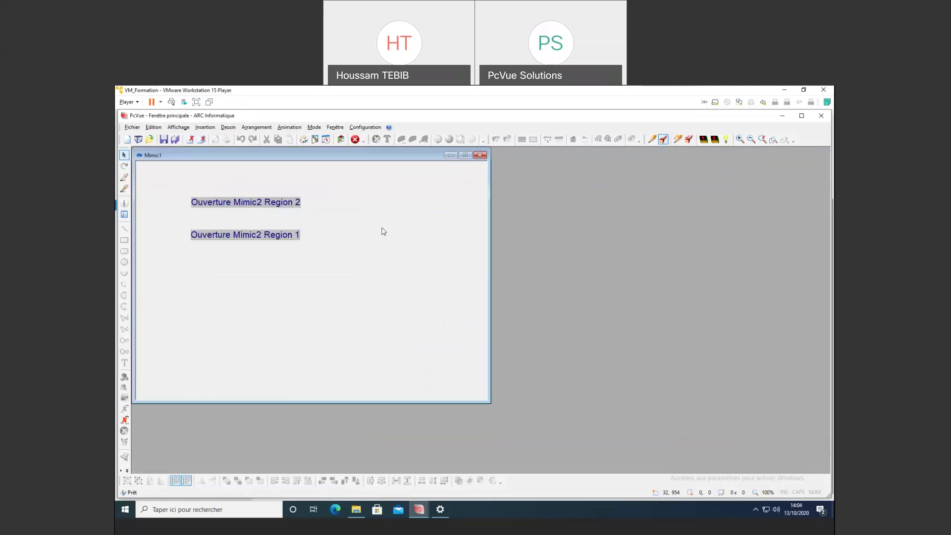
{"action": "left_click", "coordinate": [251, 236]}
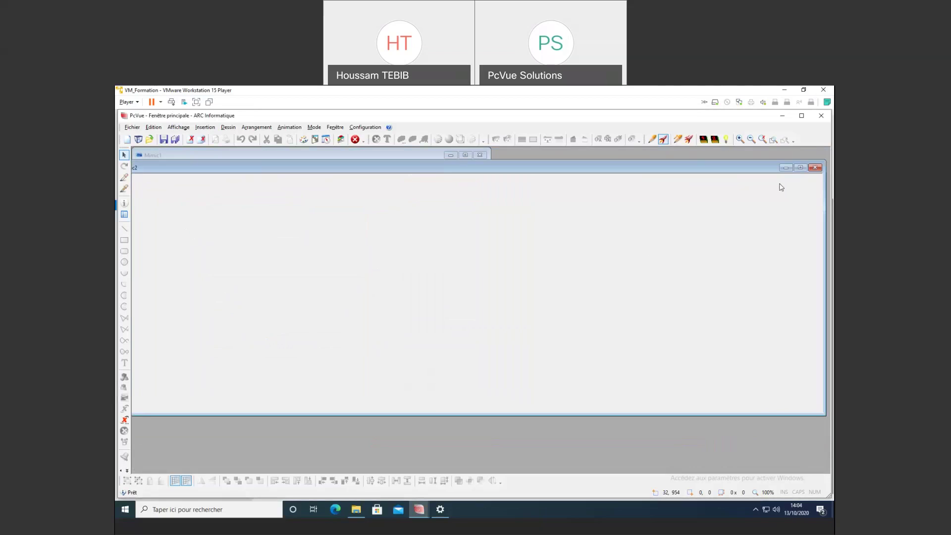
{"action": "left_click", "coordinate": [811, 169]}
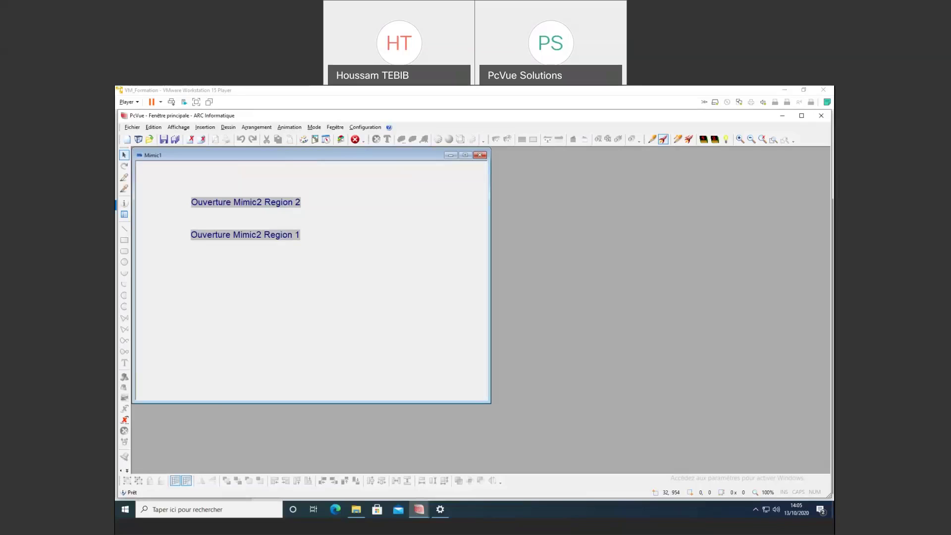
{"action": "left_click", "coordinate": [391, 361]}
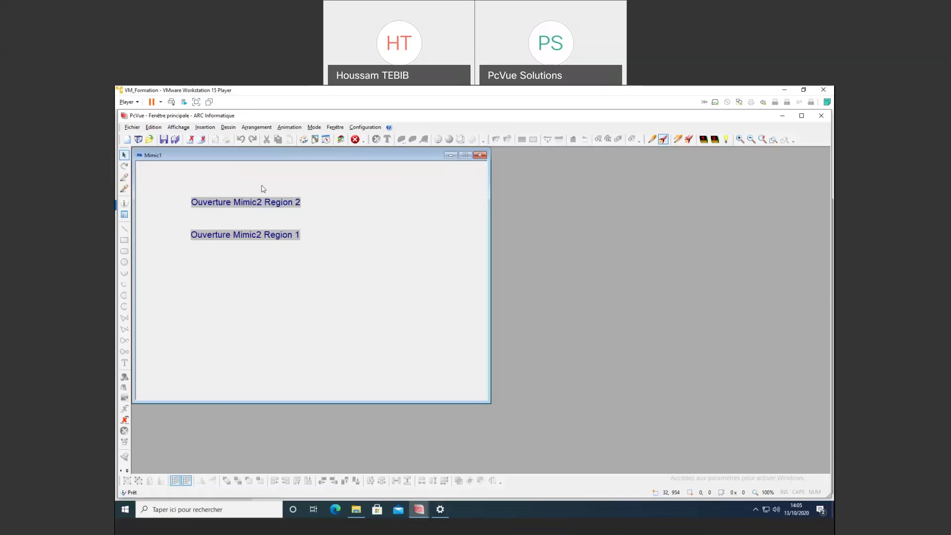
Turn on full screen for the main window in the workspace properties, review the region settings, and apply the changes.
{"action": "left_click", "coordinate": [186, 126]}
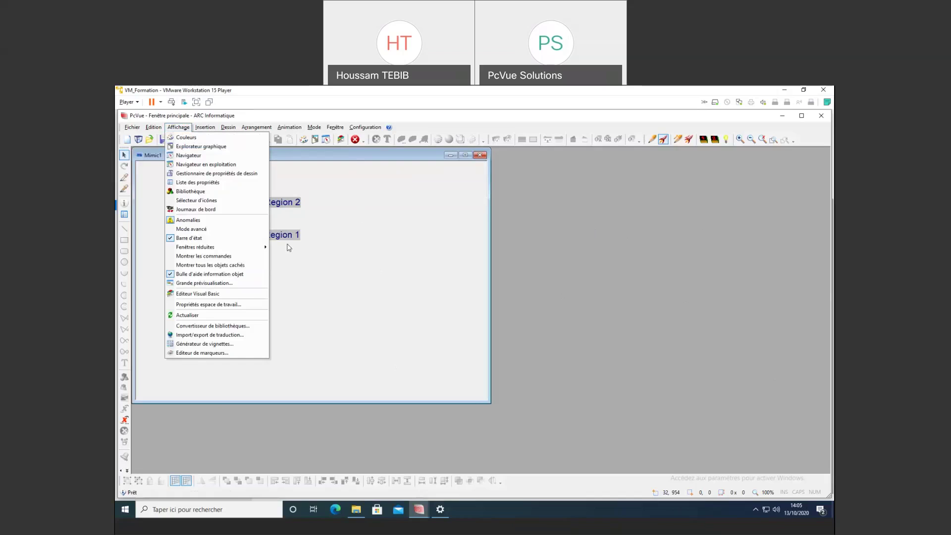
{"action": "left_click", "coordinate": [234, 304]}
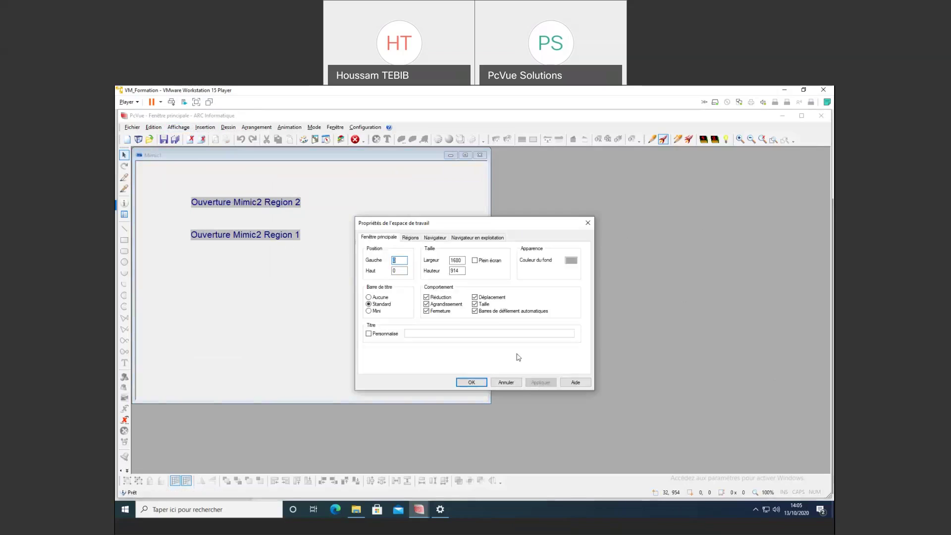
{"action": "left_click", "coordinate": [476, 261]}
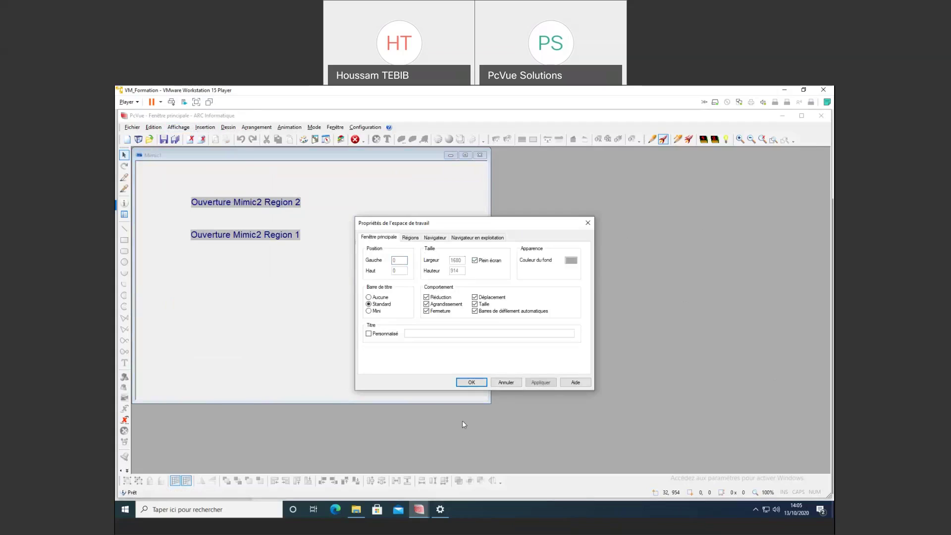
{"action": "left_click", "coordinate": [409, 238]}
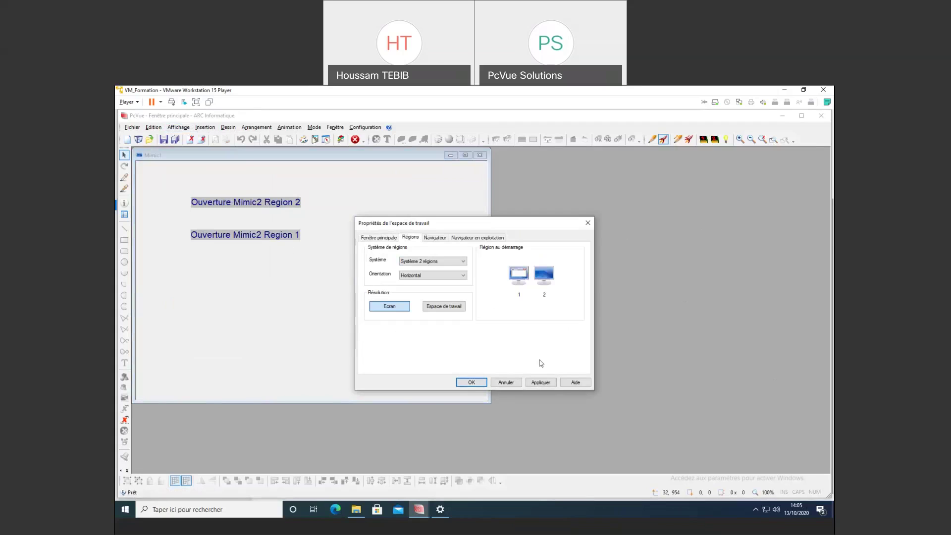
{"action": "left_click", "coordinate": [481, 384]}
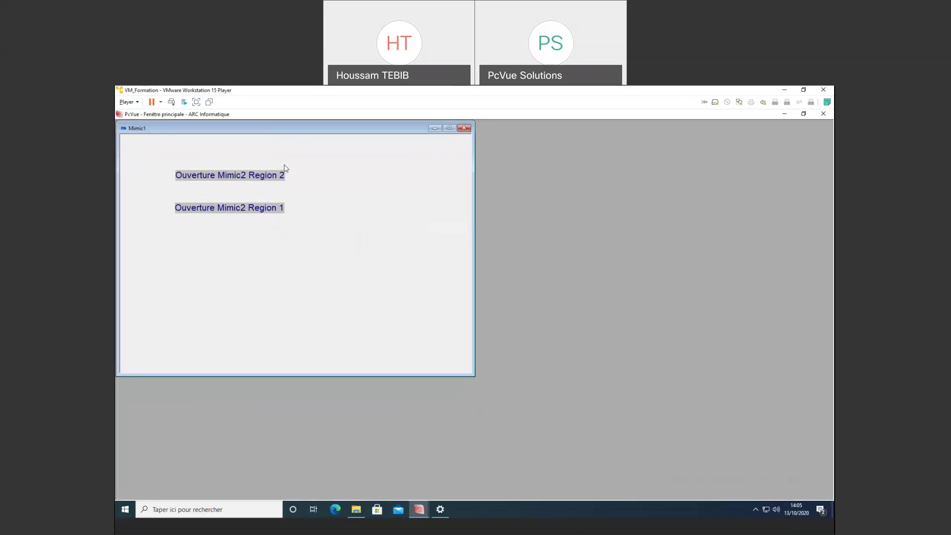
Test Mimic1's links to Mimic2 in region 2 and region 1 in the full-screen workspace, closing Mimic2 after each opening.
{"action": "left_click", "coordinate": [269, 176]}
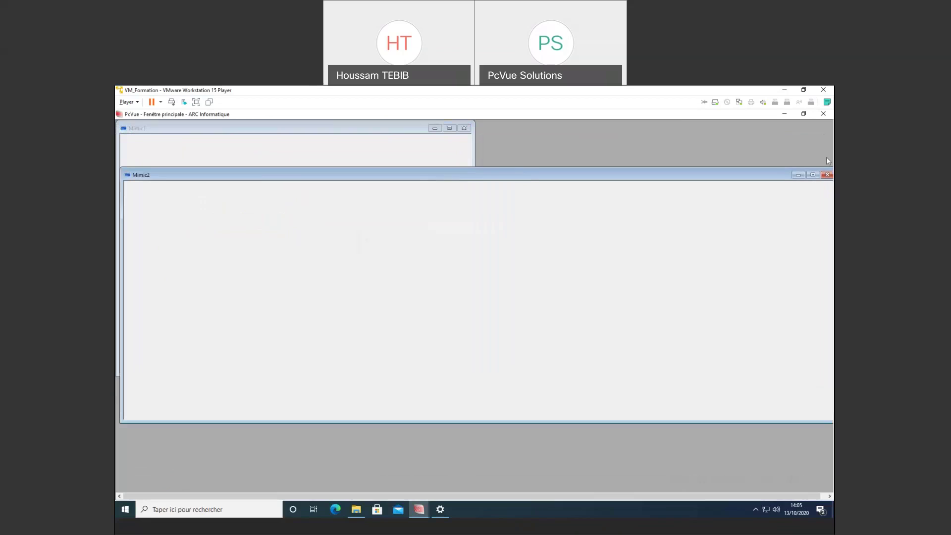
{"action": "left_click", "coordinate": [828, 175]}
{"action": "left_click", "coordinate": [256, 174]}
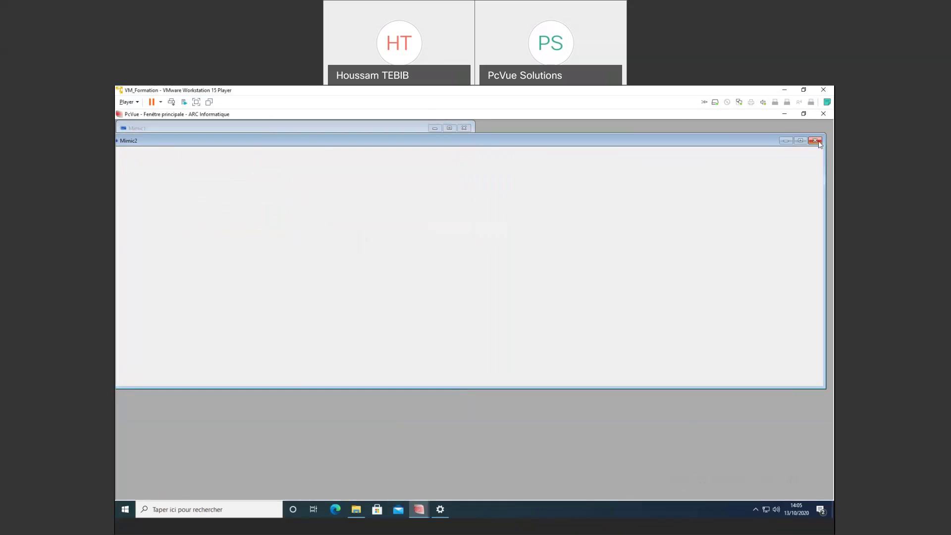
{"action": "left_click", "coordinate": [819, 142]}
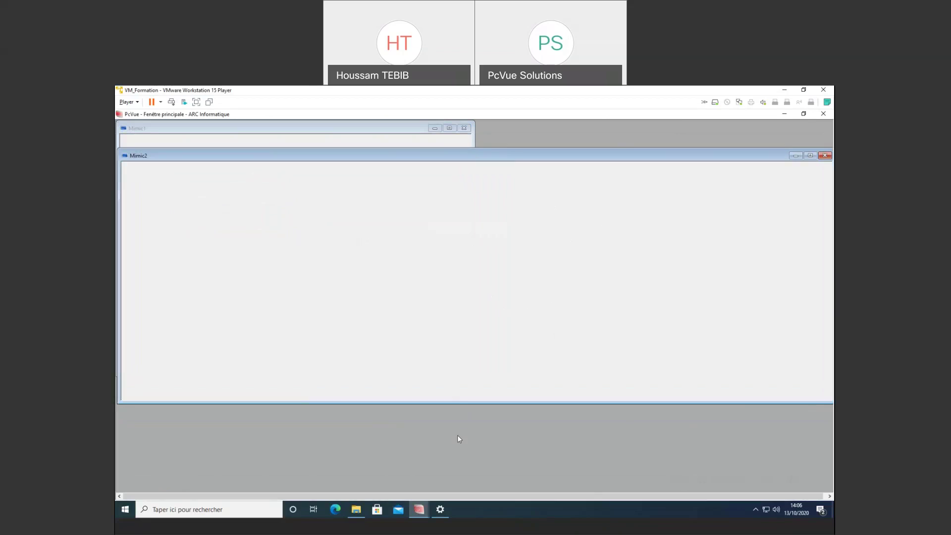
{"action": "left_click", "coordinate": [825, 156]}
{"action": "left_click", "coordinate": [279, 214]}
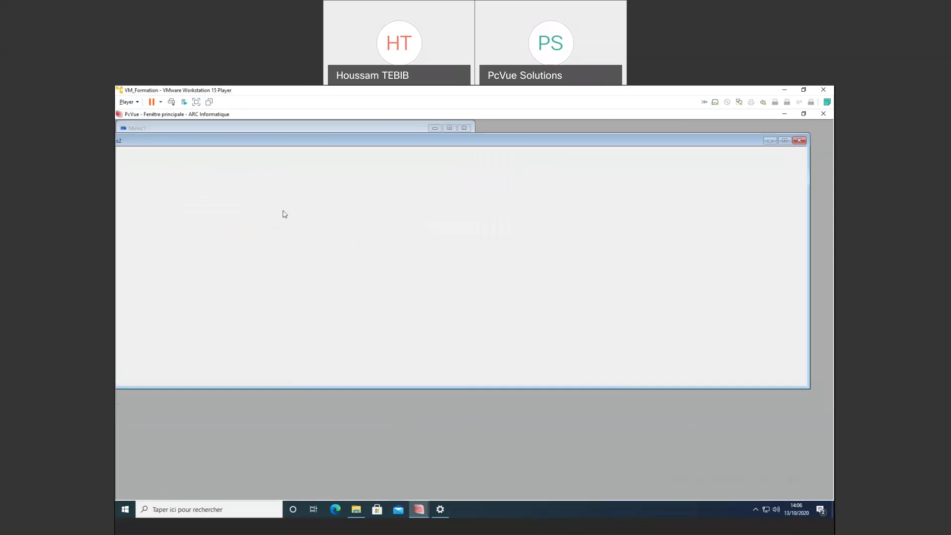
{"action": "left_click", "coordinate": [803, 142]}
Switch Mimic1 to edit mode and review the region command and opening link settings of the "Ouverture Mimic2 Region 2" text without changing them.
{"action": "right_click", "coordinate": [396, 230]}
{"action": "left_click", "coordinate": [403, 303]}
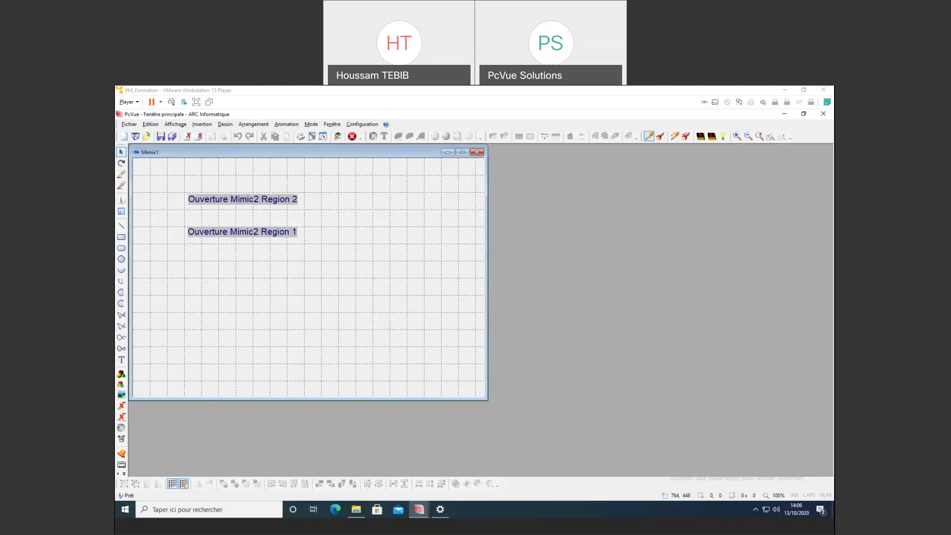
{"action": "left_click", "coordinate": [266, 214]}
{"action": "double_click", "coordinate": [279, 200]}
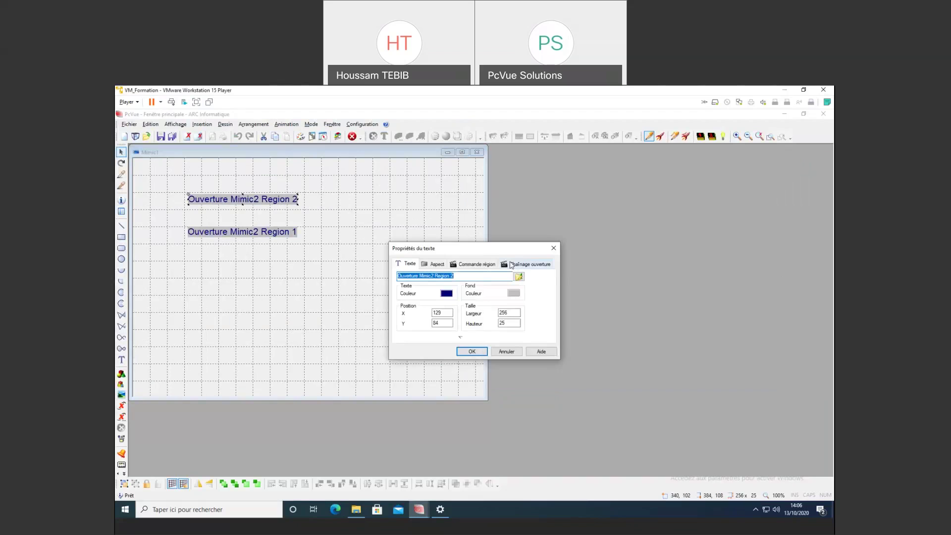
{"action": "left_click", "coordinate": [475, 263]}
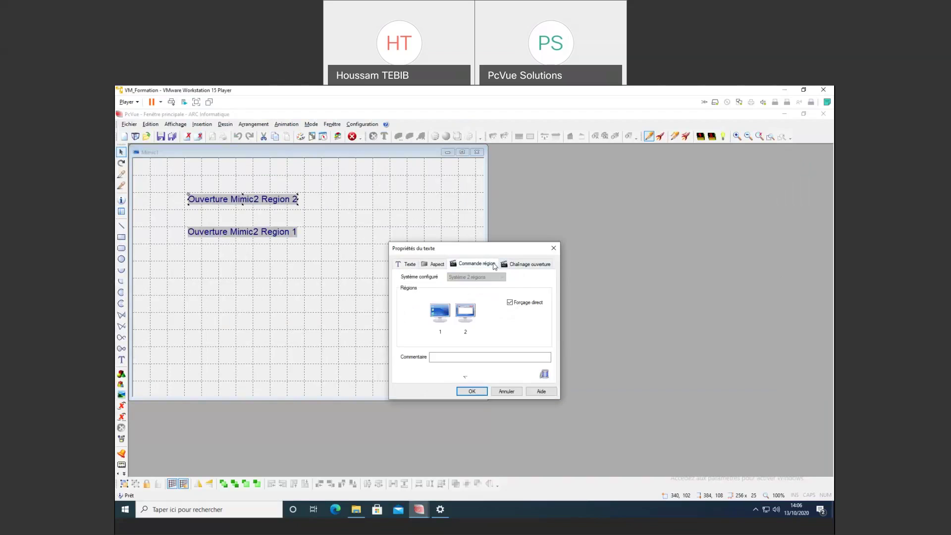
{"action": "left_click", "coordinate": [516, 265]}
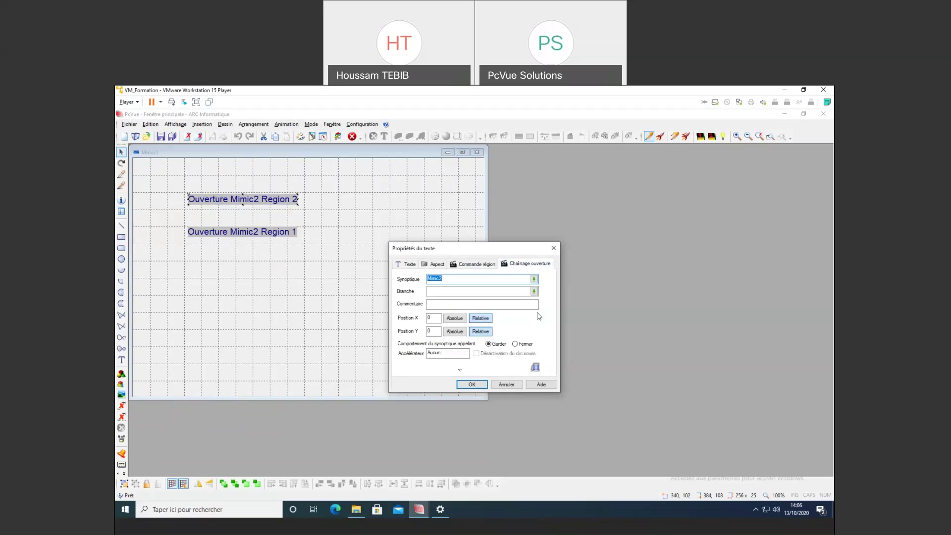
{"action": "left_click", "coordinate": [508, 384]}
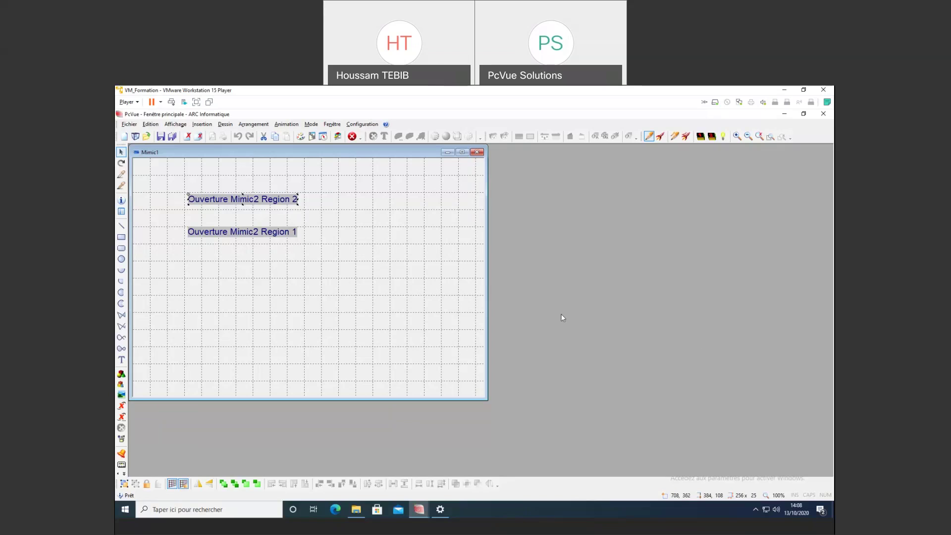
{"action": "left_click", "coordinate": [360, 280]}
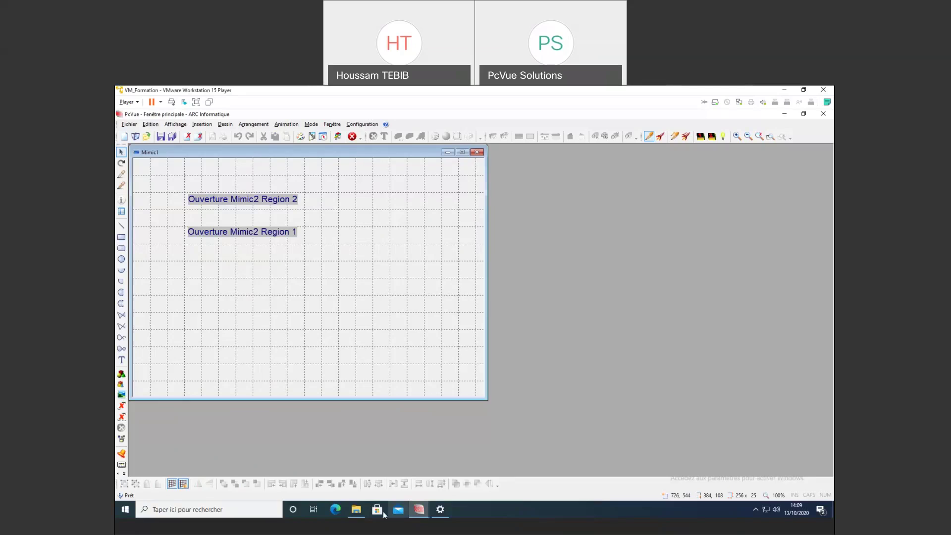
Switch to File Explorer at the Usr folder of PcVue 15.
{"action": "left_click", "coordinate": [357, 510]}
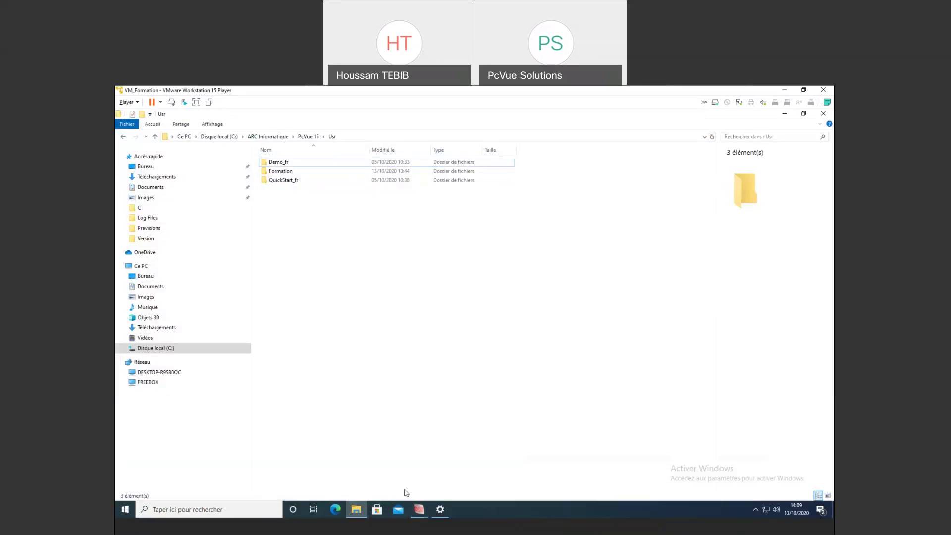